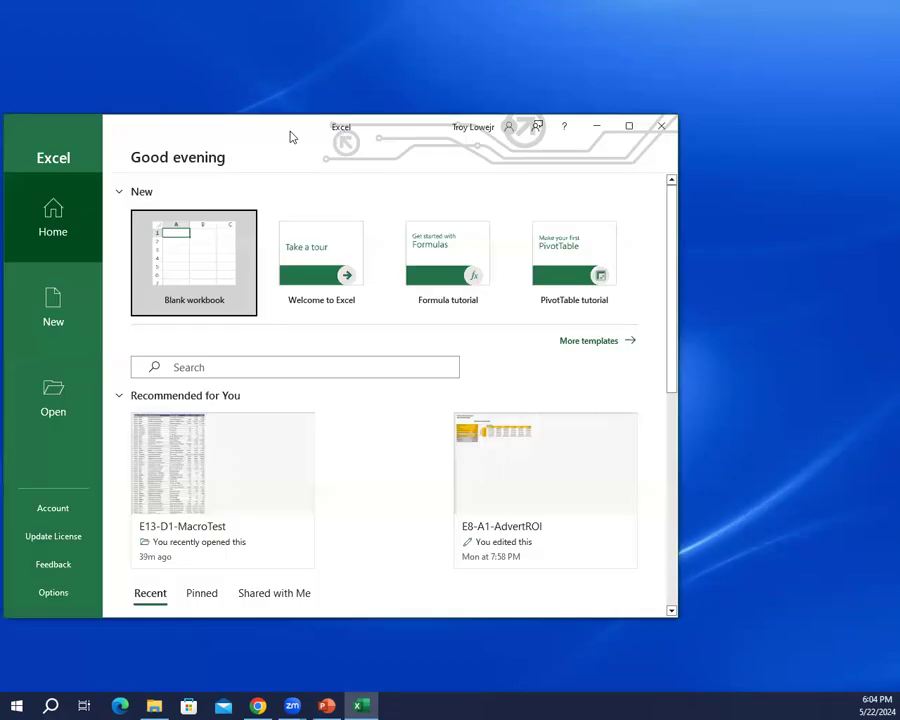
Create a blank workbook and review the Macro Settings and Message Bar settings in the Trust Center, keeping the current options
double_click(289, 132)
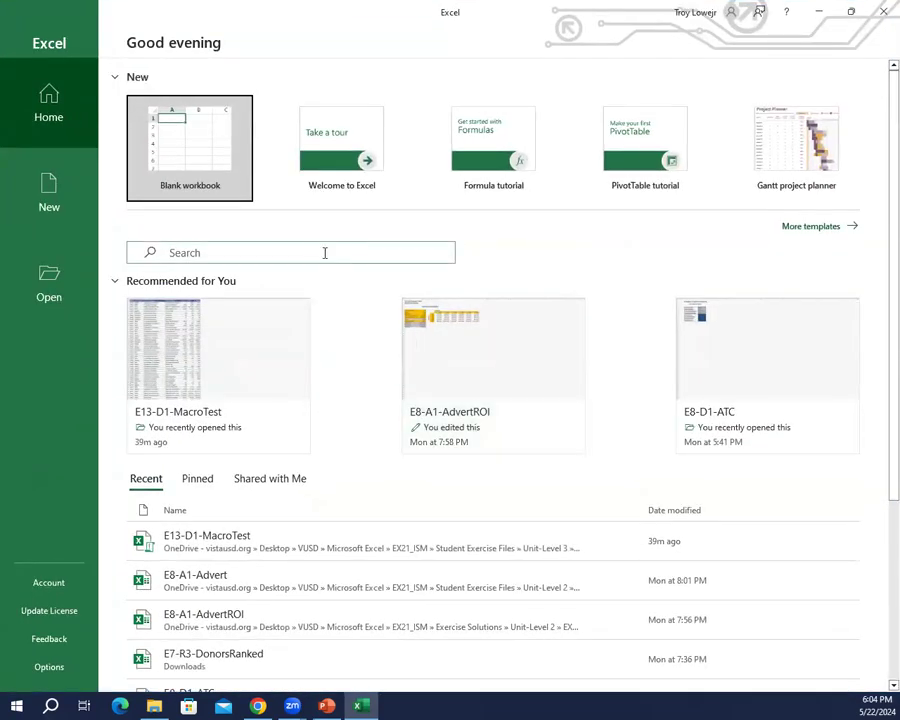
click(232, 186)
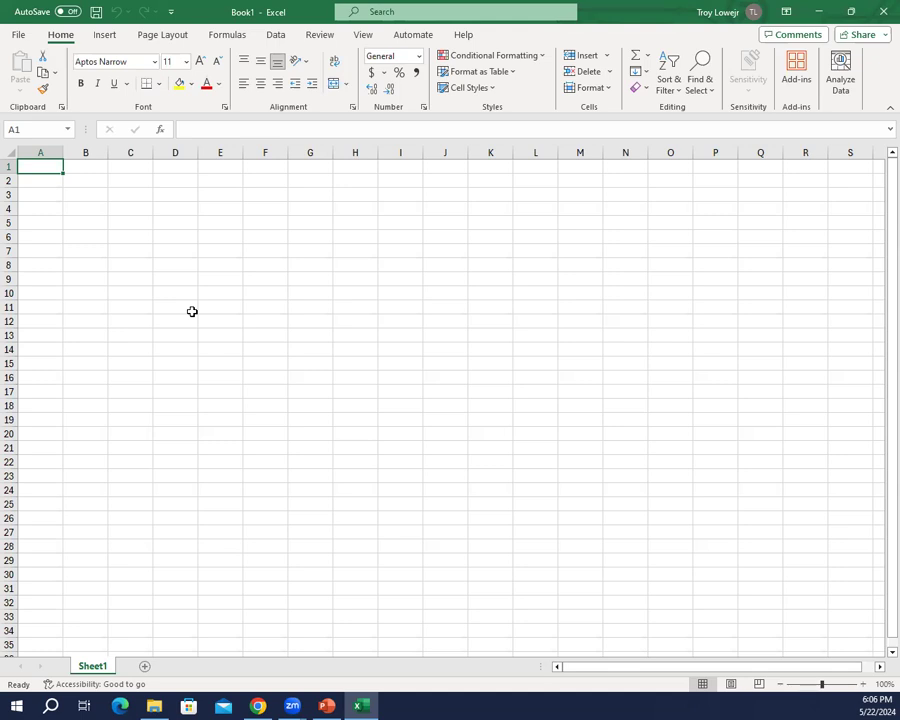
click(18, 35)
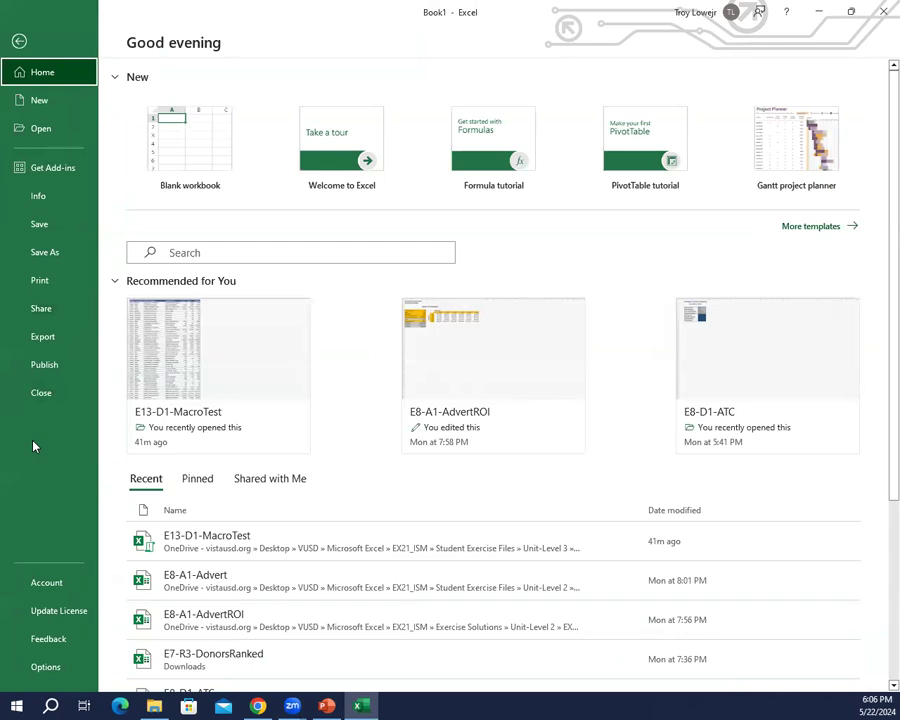
click(50, 674)
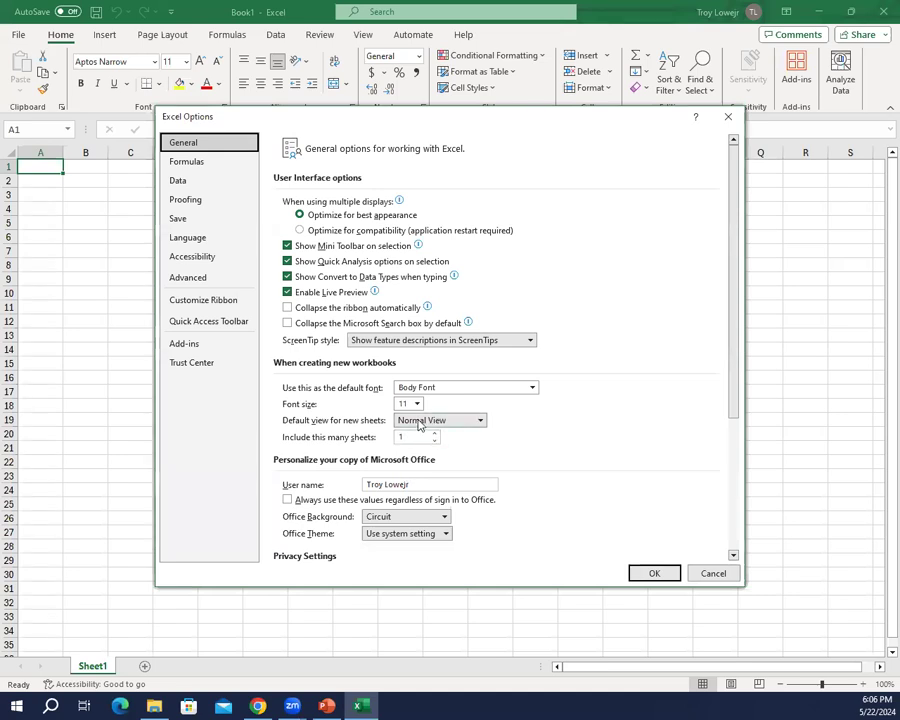
click(218, 368)
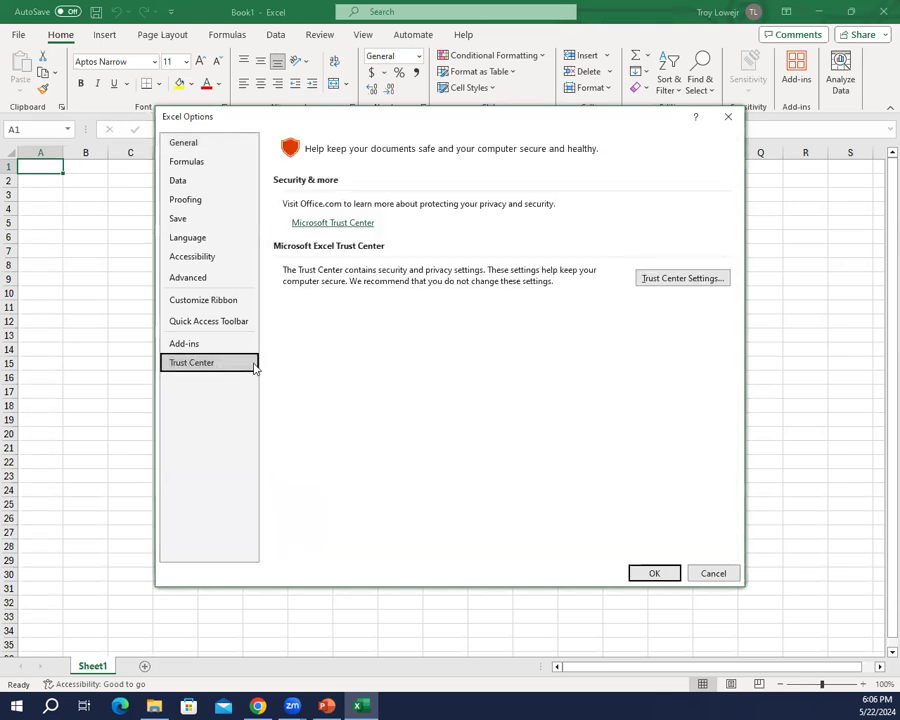
click(667, 282)
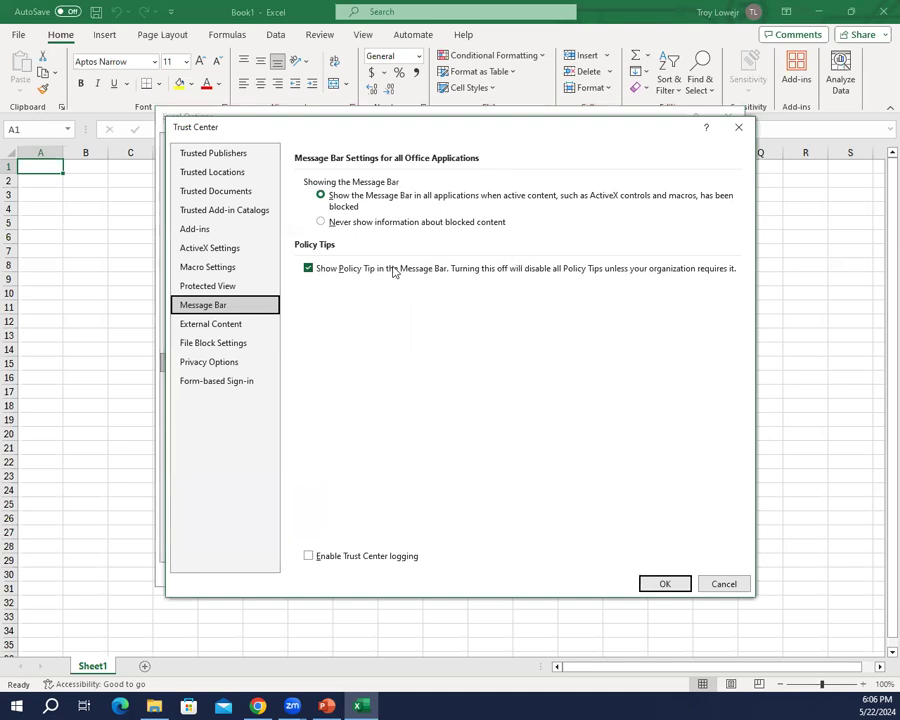
click(236, 272)
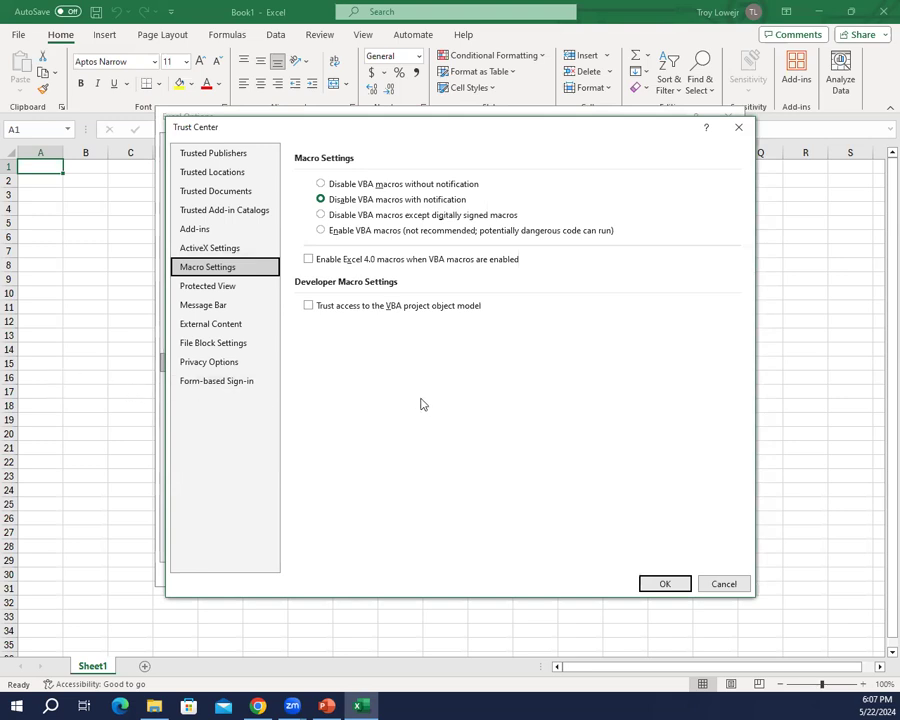
click(239, 310)
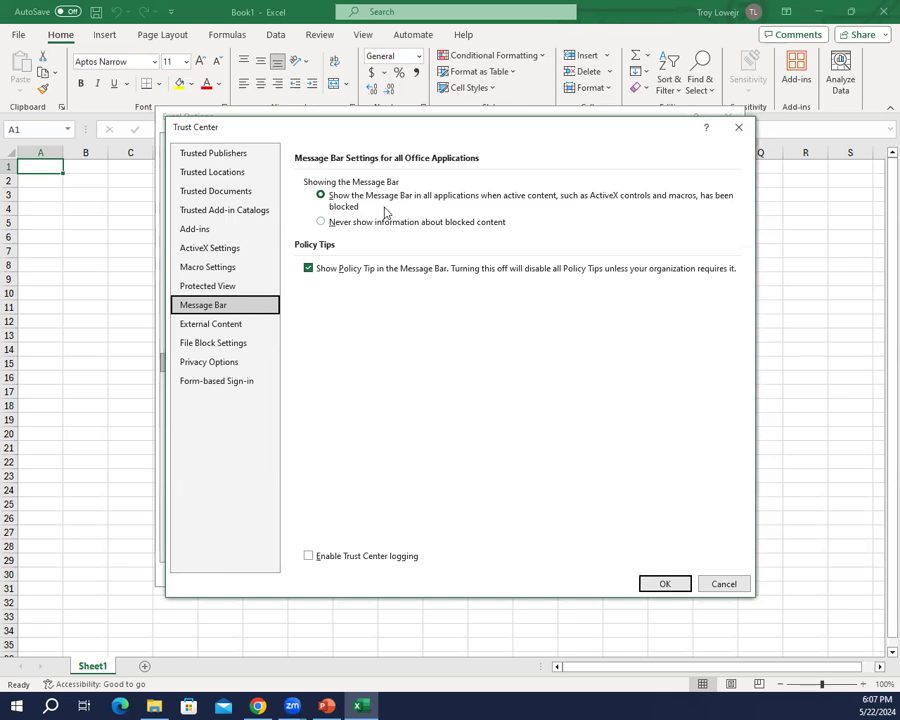
click(683, 588)
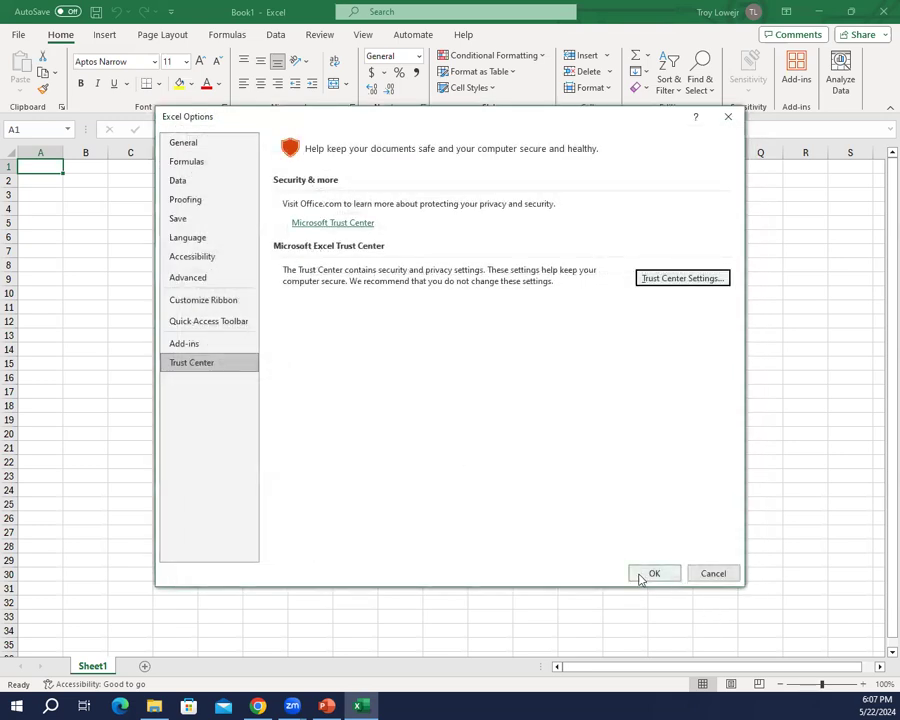
click(649, 574)
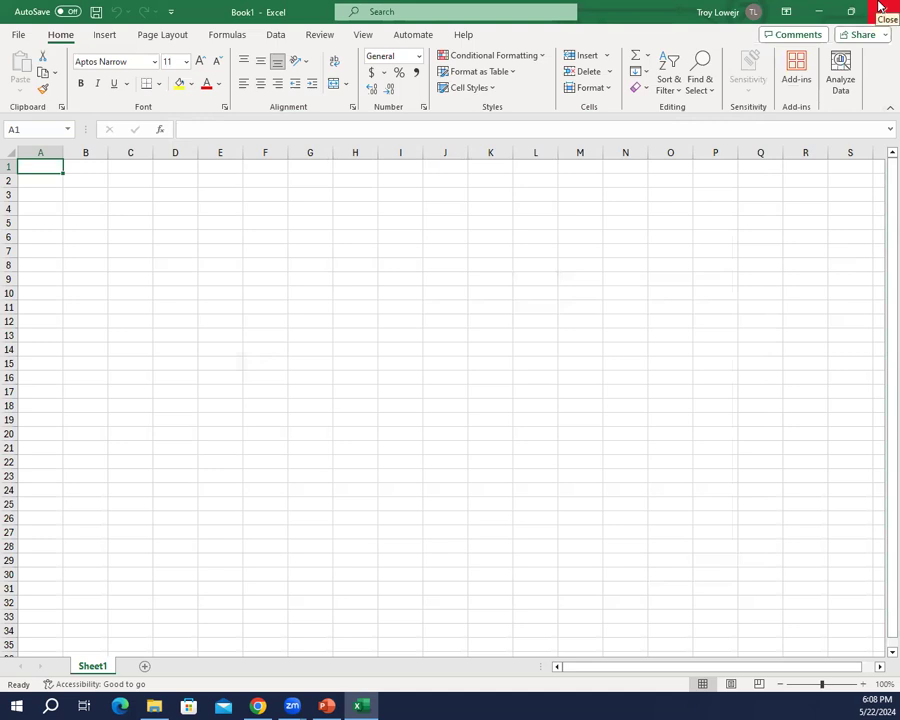
Close the blank workbook and open E13-D1-MacroTest from the Excel Chapter 13 folder
click(880, 7)
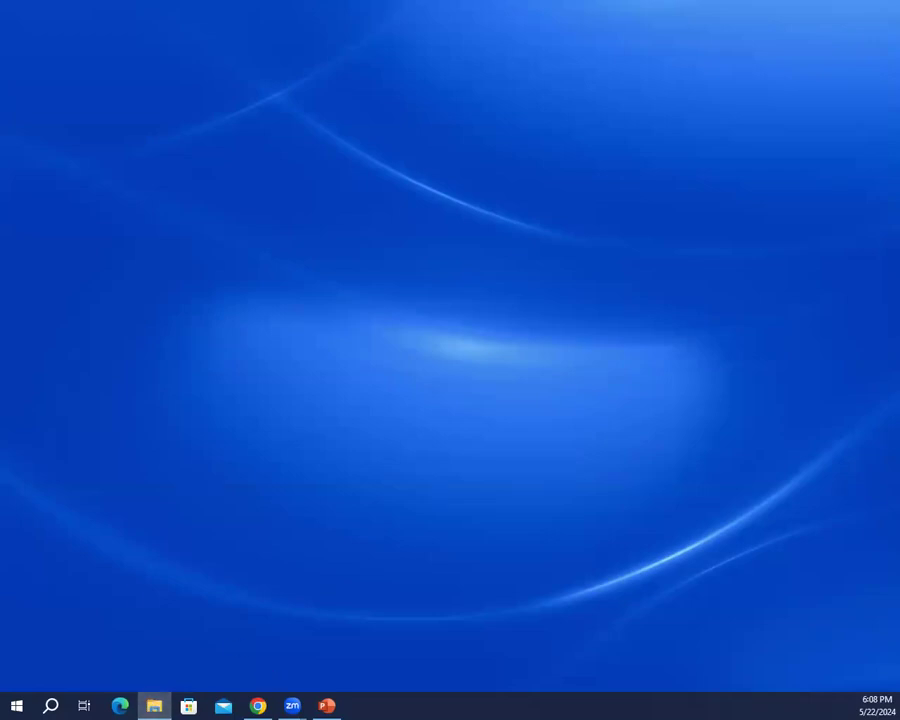
click(154, 706)
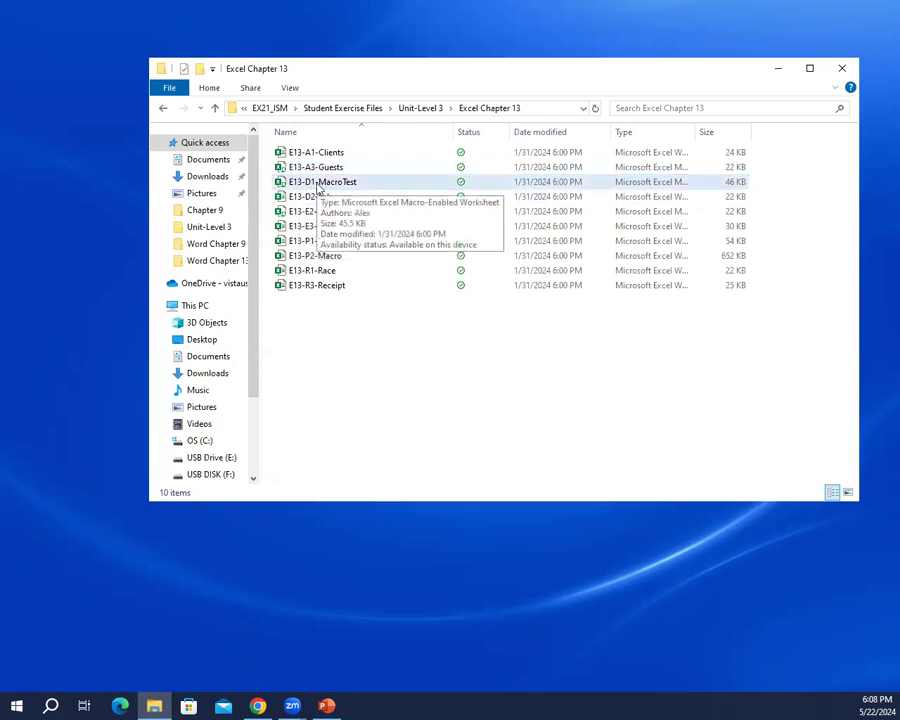
double_click(320, 186)
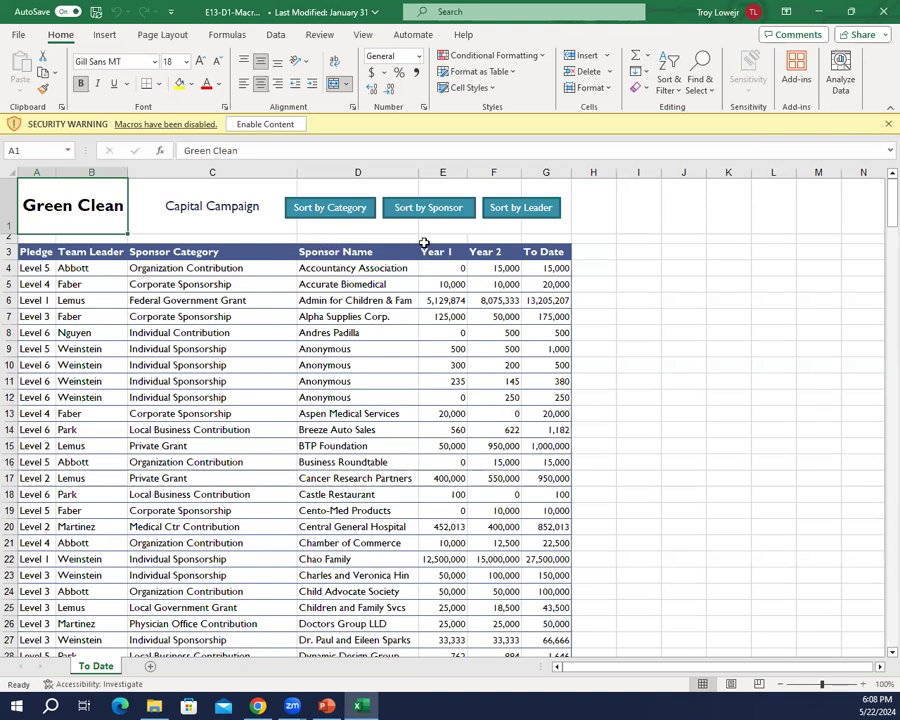
Enable the workbook's blocked macro content and make the file a trusted document
click(280, 125)
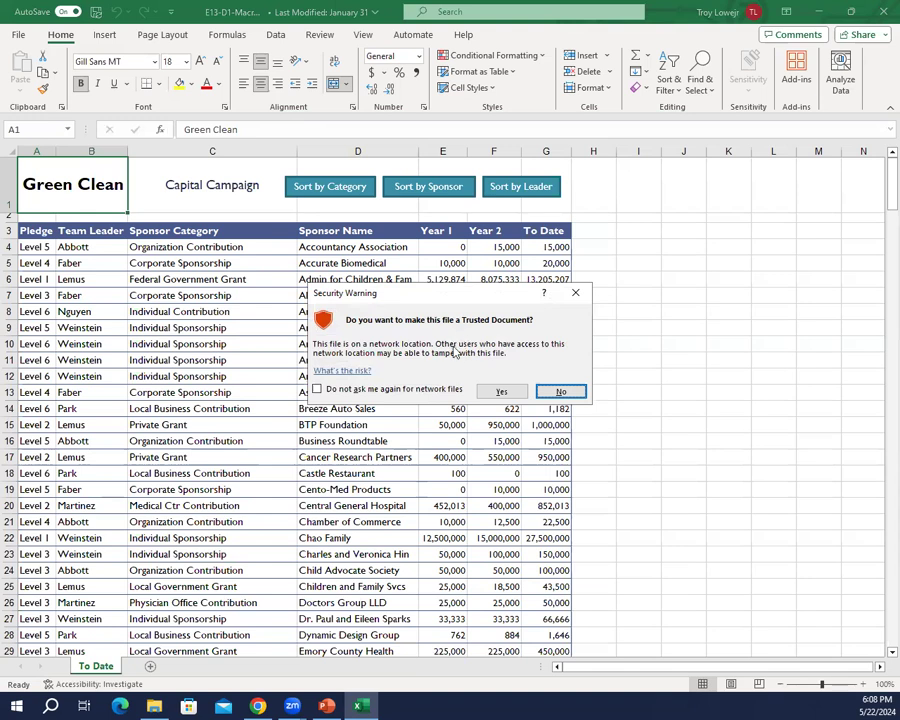
click(502, 393)
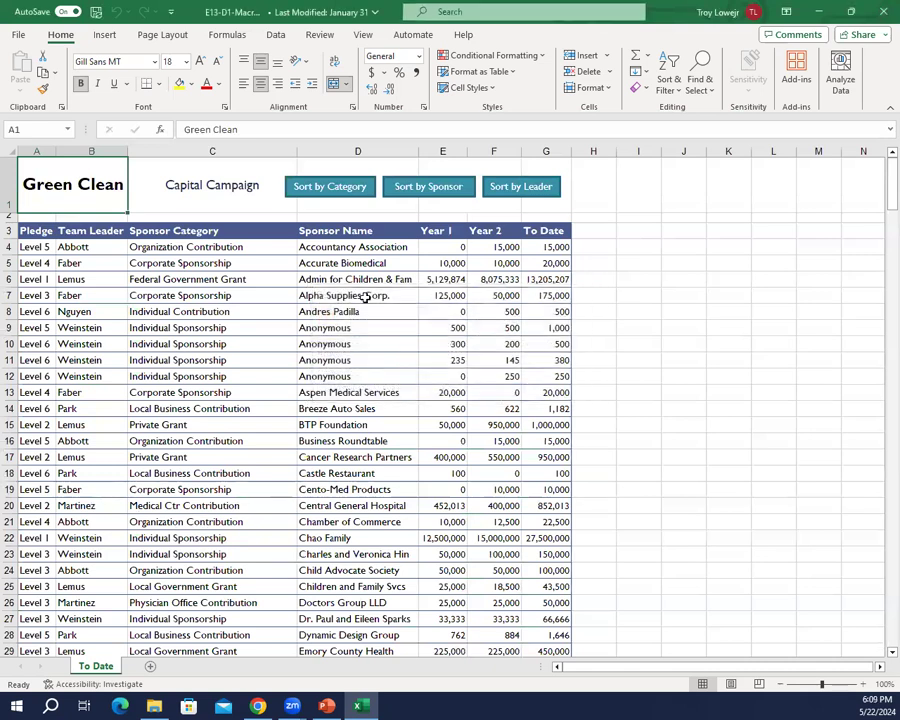
Turn off AutoSave and save the macro-enabled workbook as E13-D1-Macro on USB DISK (F:)
click(60, 11)
click(20, 35)
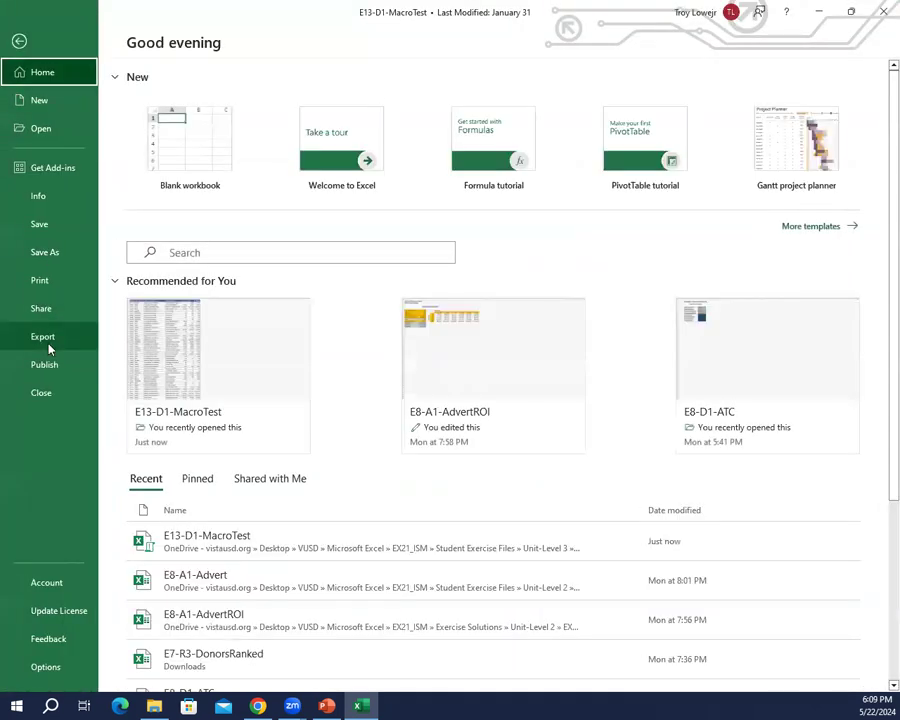
click(52, 252)
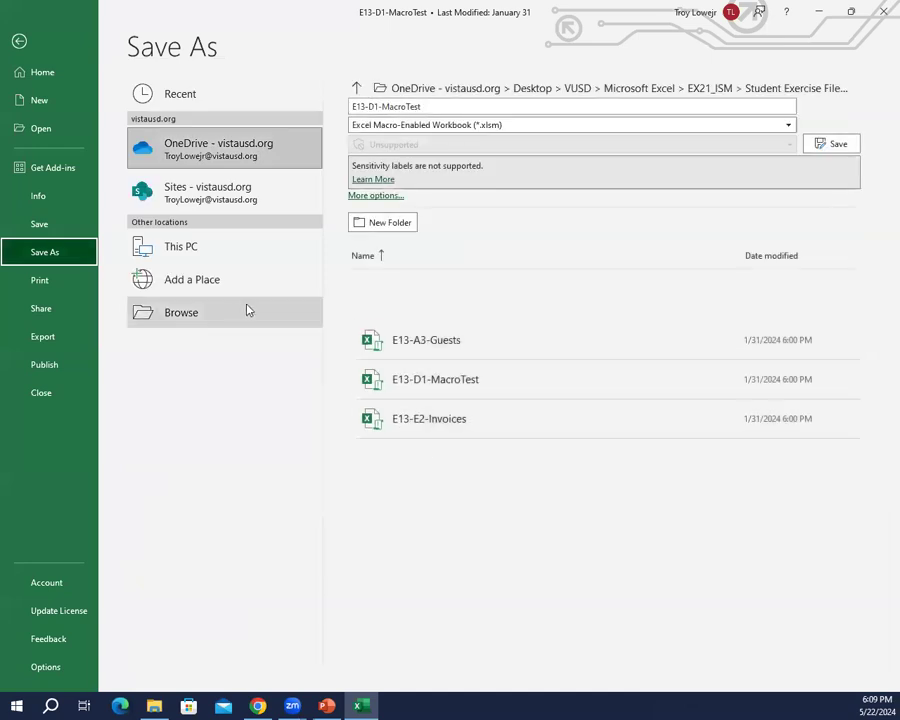
click(230, 314)
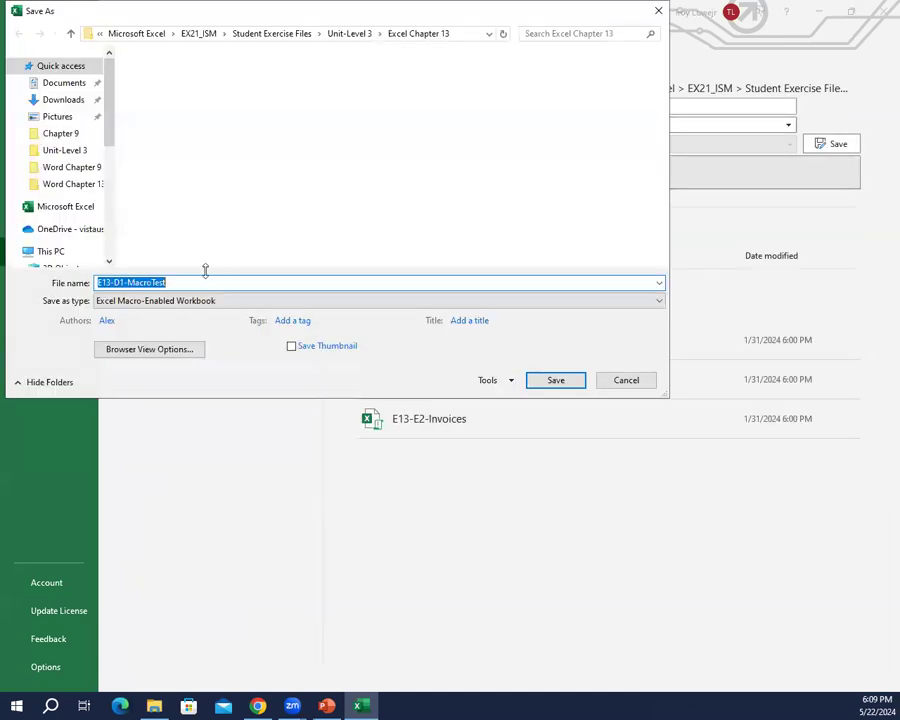
scroll(82, 180, down, 6)
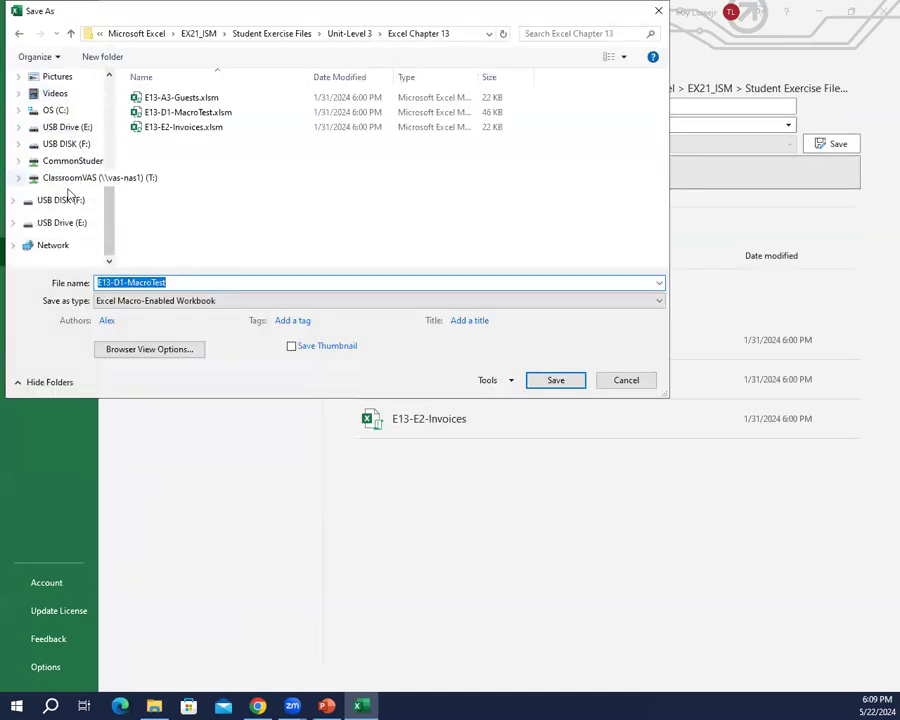
click(50, 201)
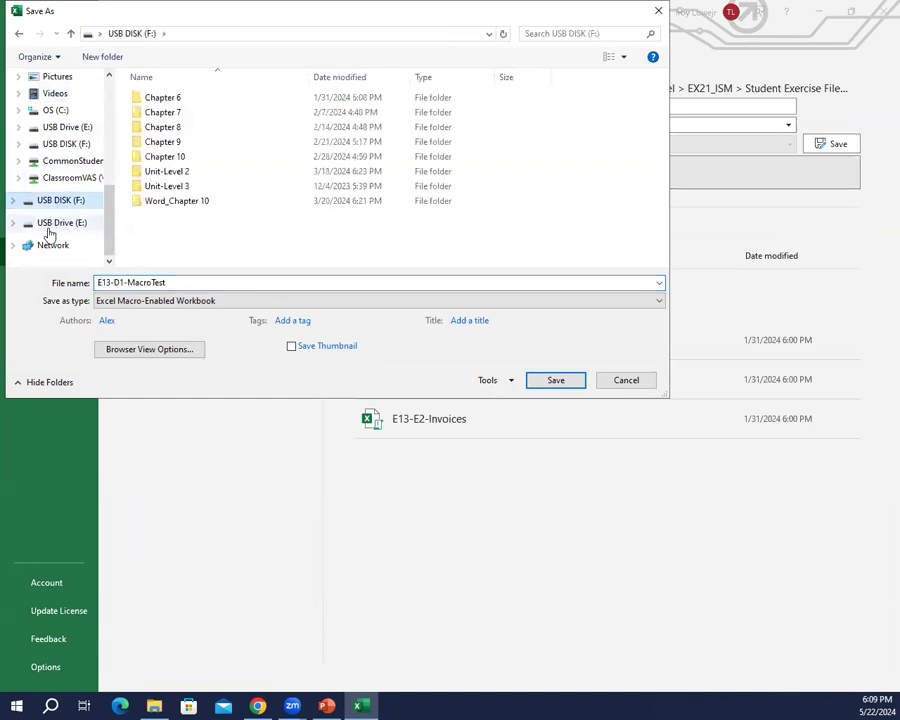
click(48, 224)
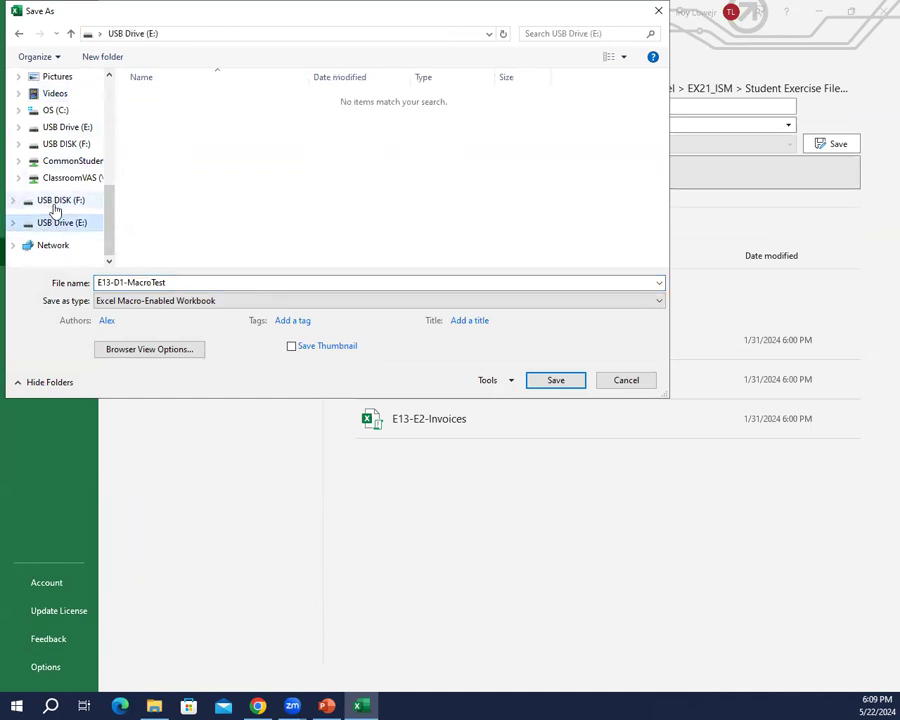
click(54, 202)
click(202, 282)
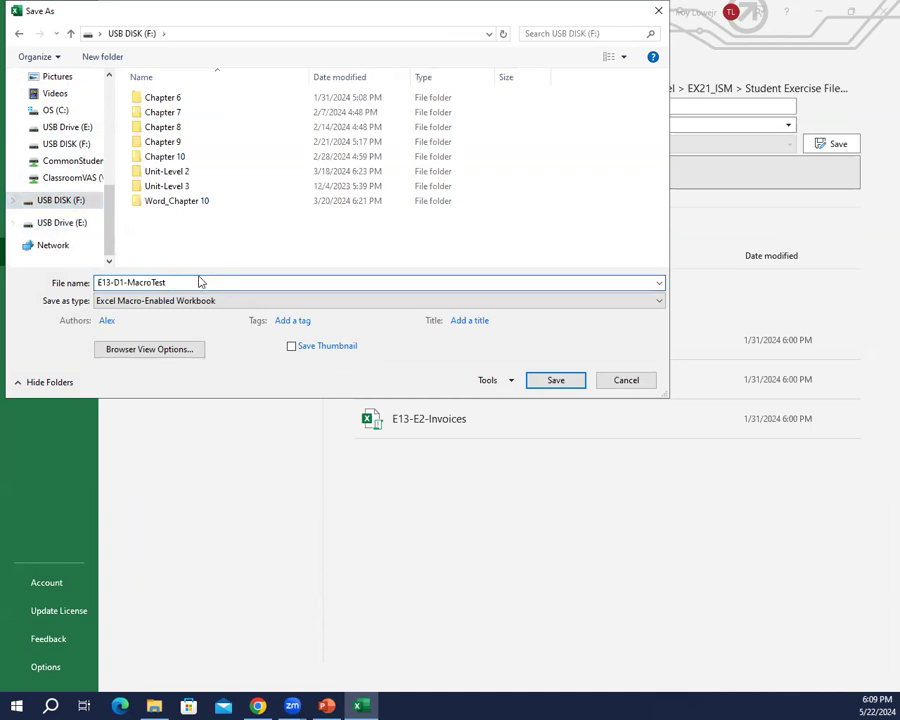
key(BackSpace)
key(BackSpace)
key(BackSpace)
key(BackSpace)
click(560, 387)
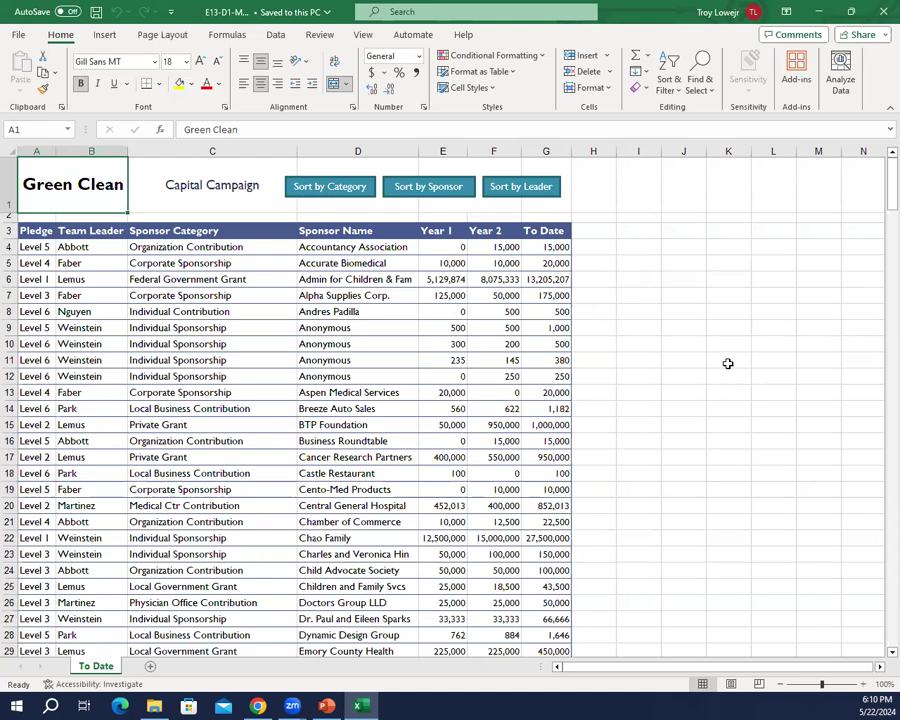
Sort the campaign list by team leader with its sheet macro, and save the workbook before closing it
click(532, 196)
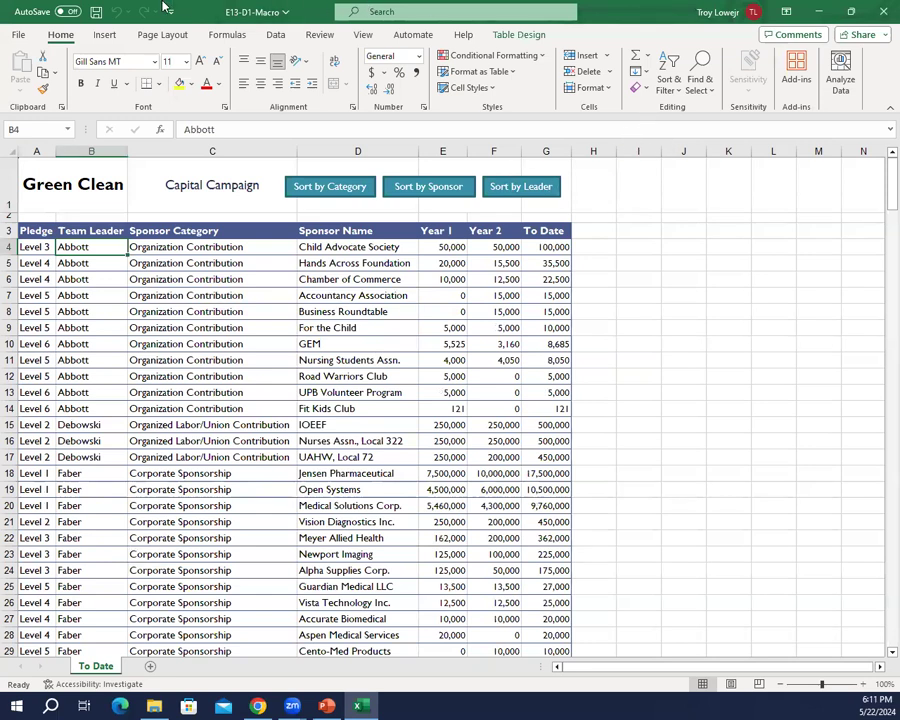
click(97, 13)
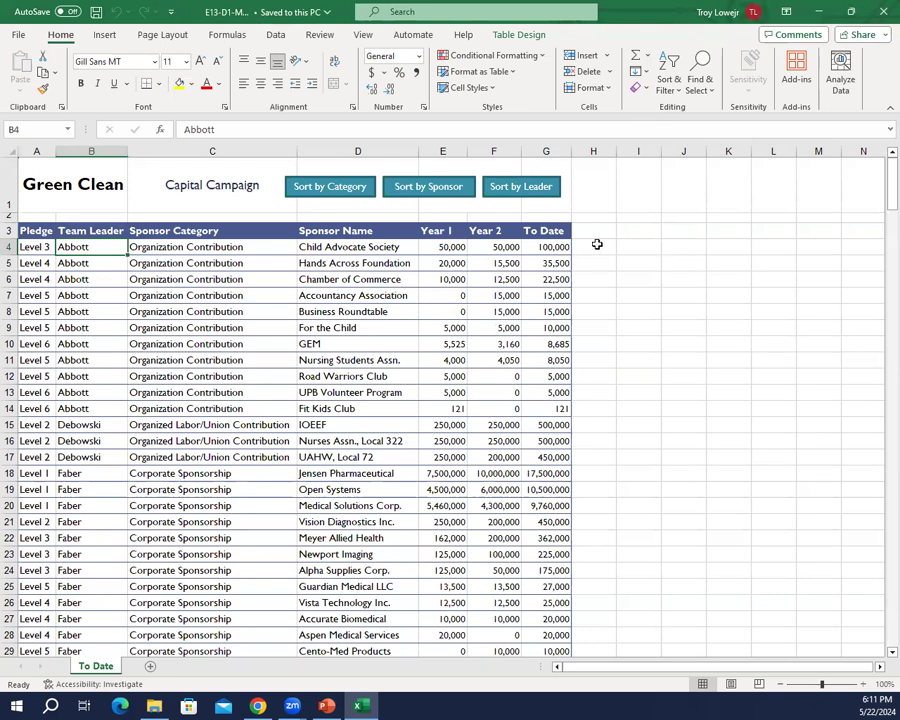
click(879, 6)
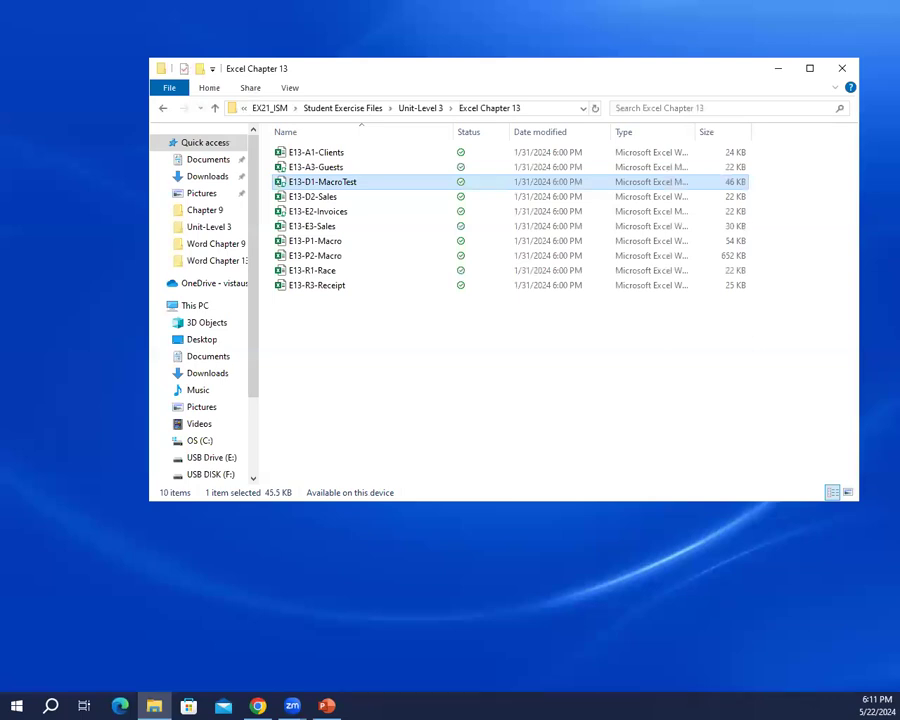
key(alt+Tab)
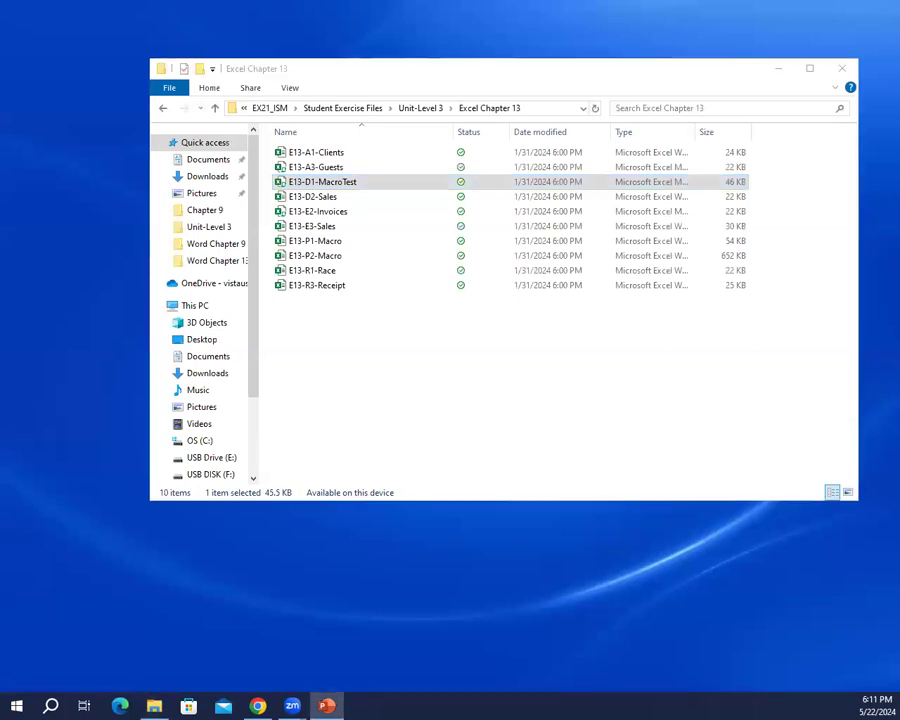
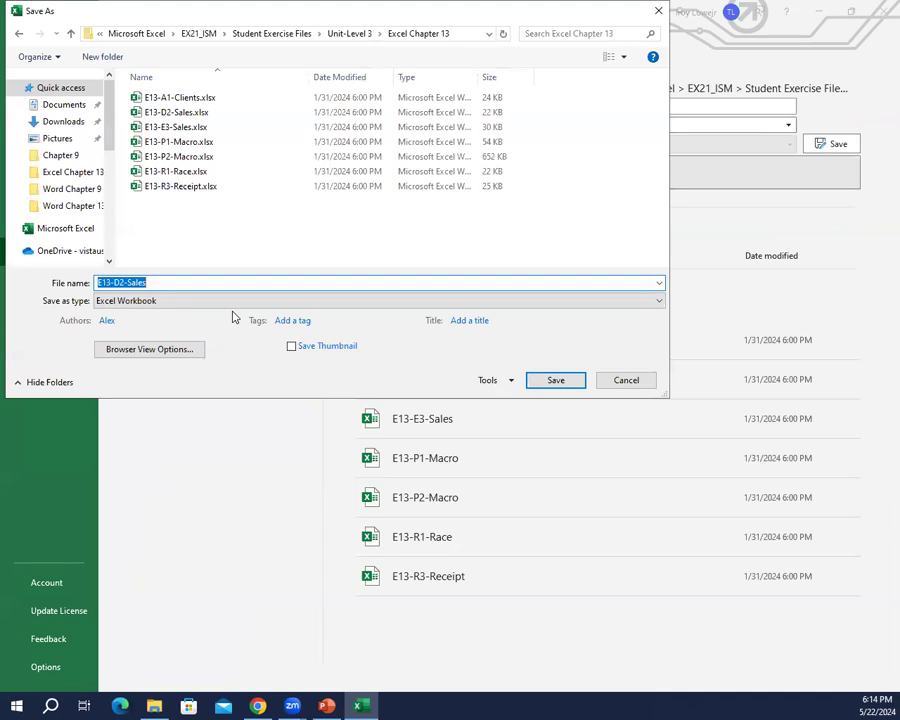
Save the E13-D2-Sales workbook as E13-D2-SalesReport on USB DISK (F:)
scroll(95, 178, down, 5)
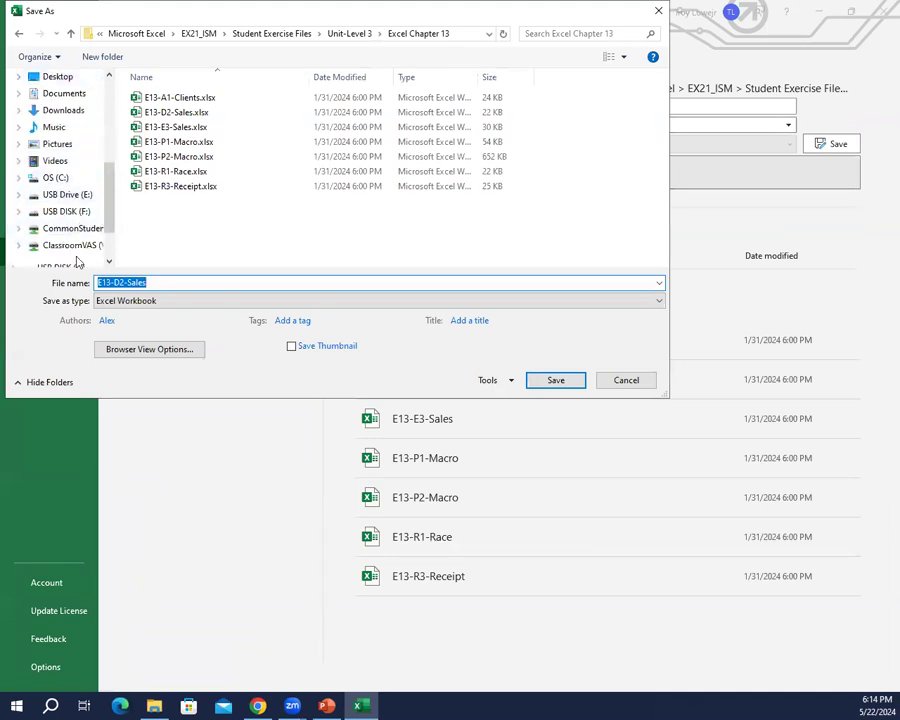
click(74, 209)
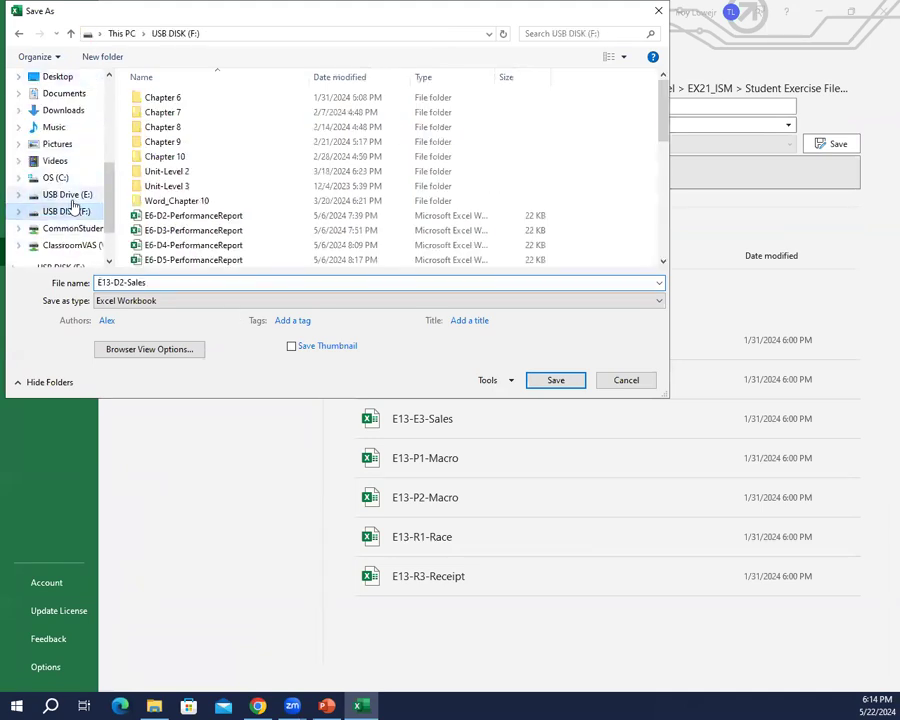
click(155, 281)
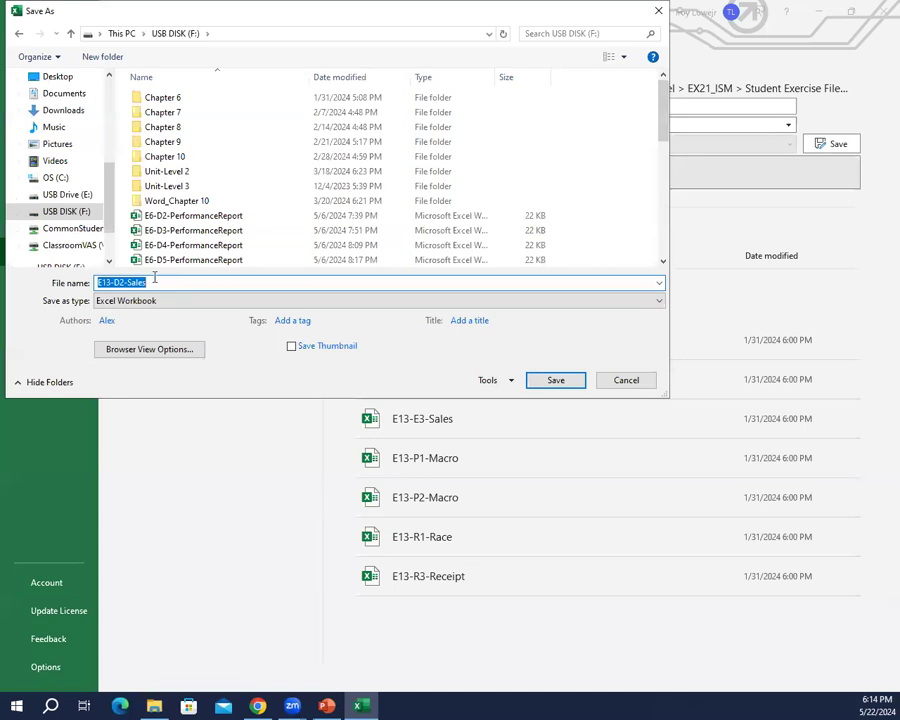
click(155, 281)
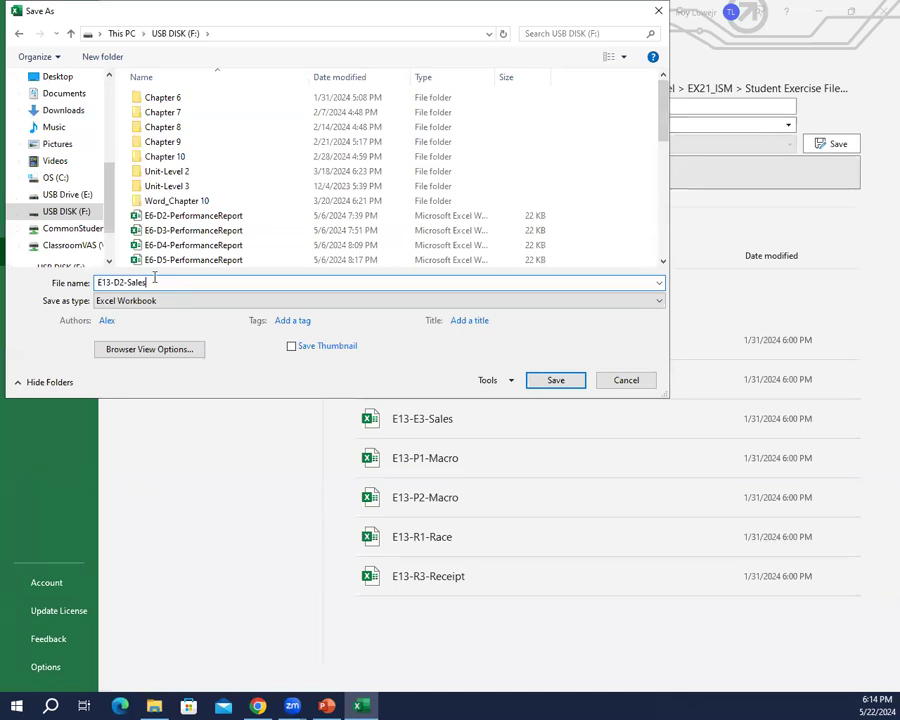
text(Report)
key(Return)
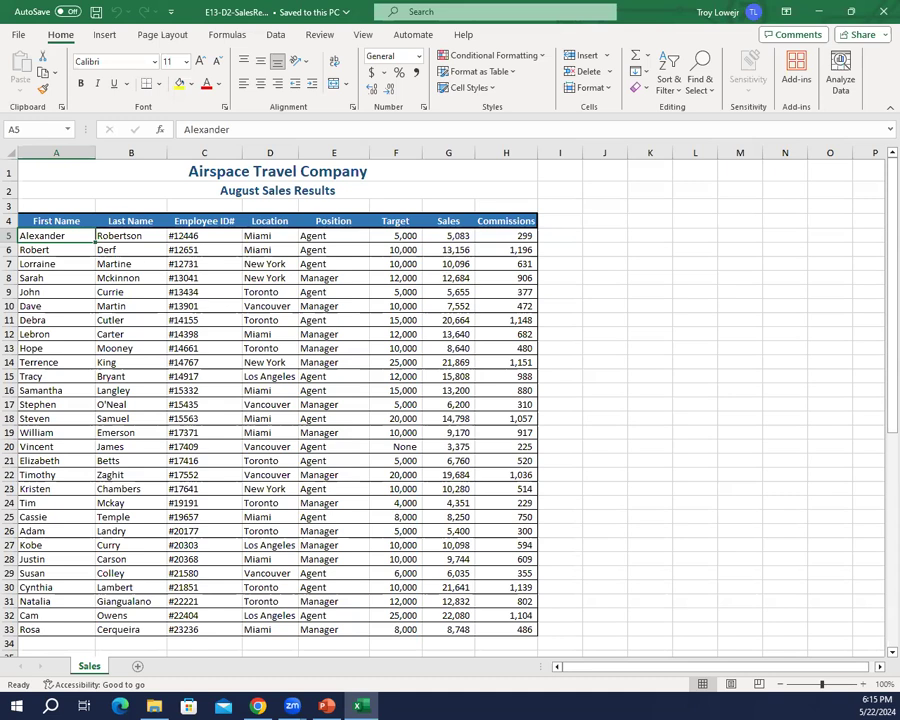
Create another blank workbook and move its window away from the sales report workbook
key(ctrl+n)
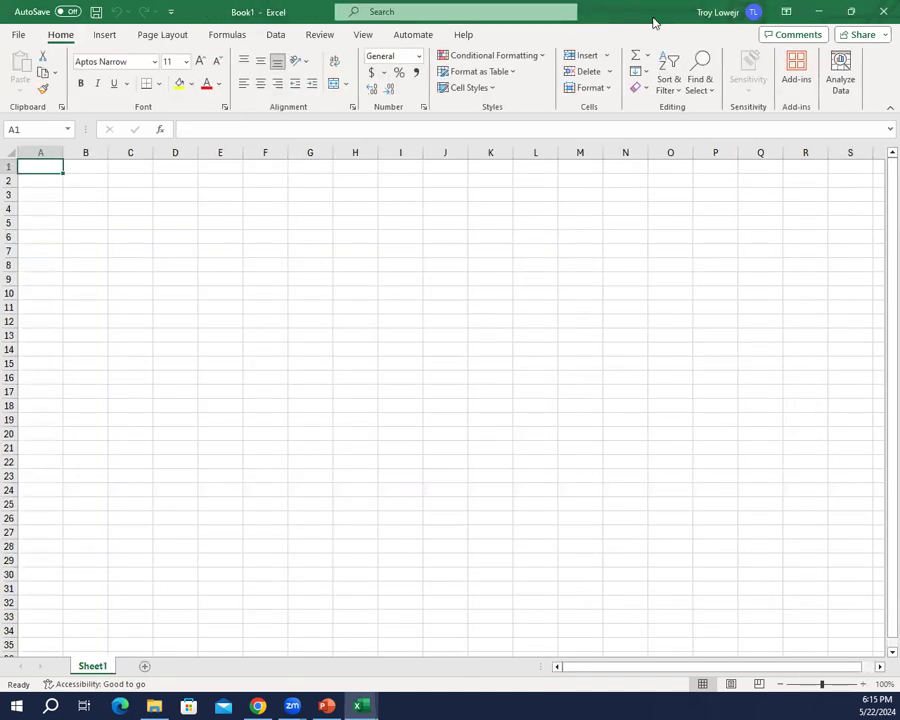
drag(652, 18, 898, 20)
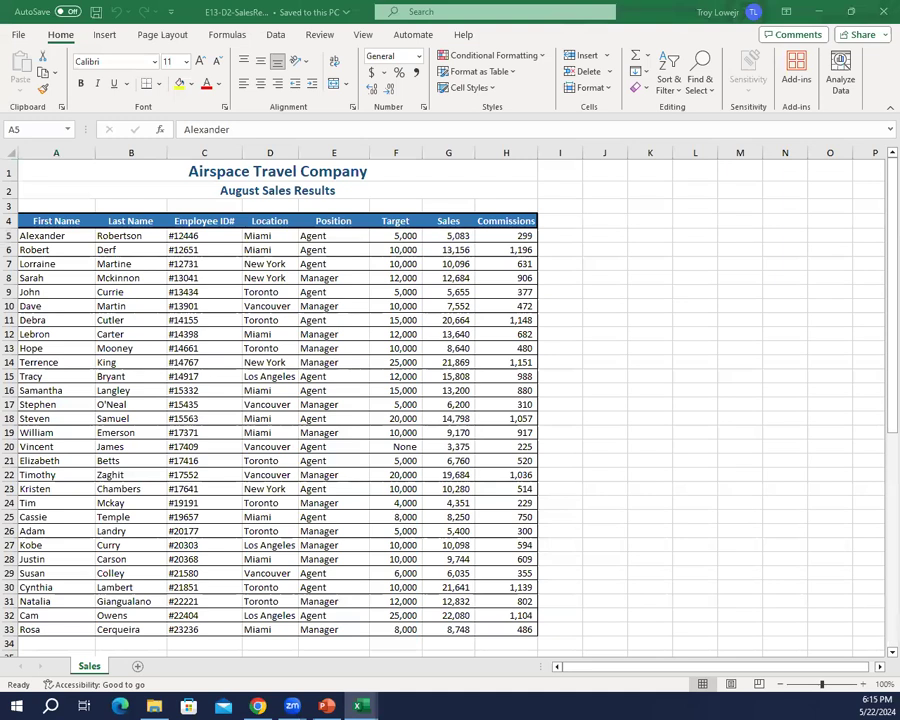
click(362, 36)
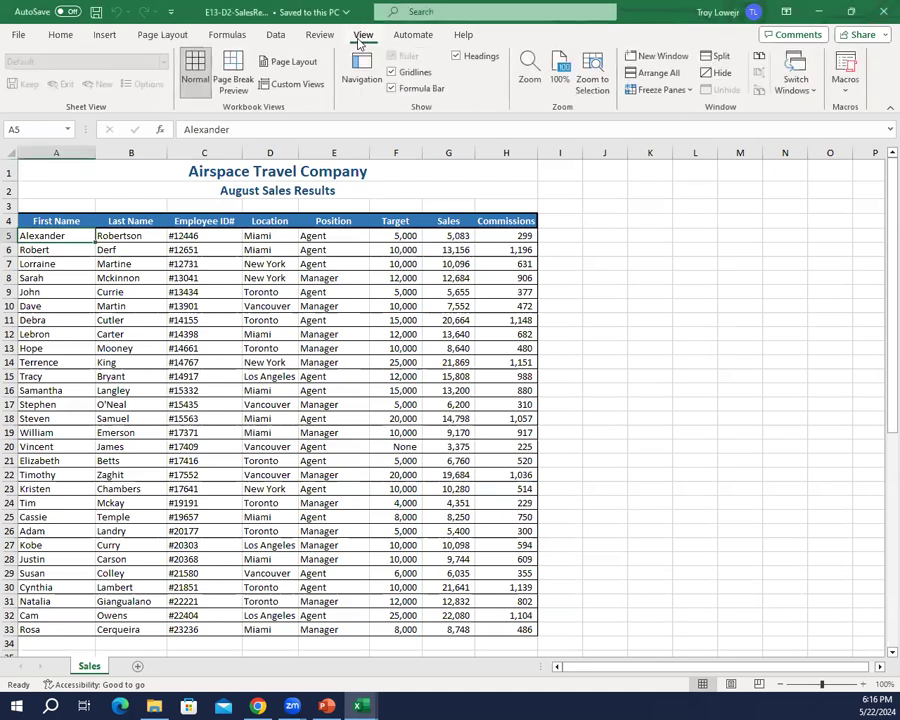
click(845, 85)
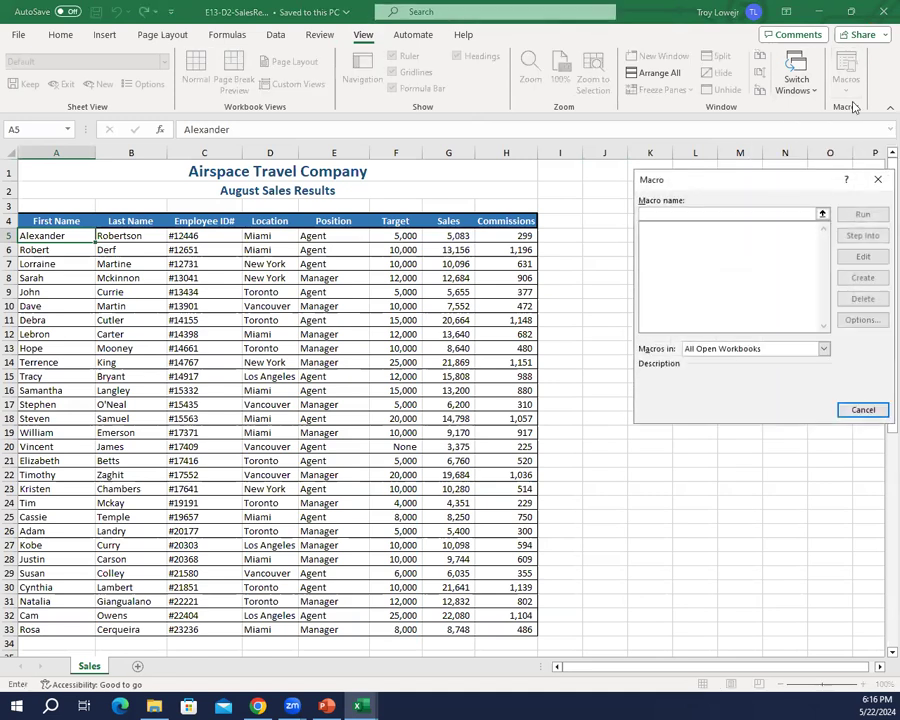
click(875, 178)
click(849, 91)
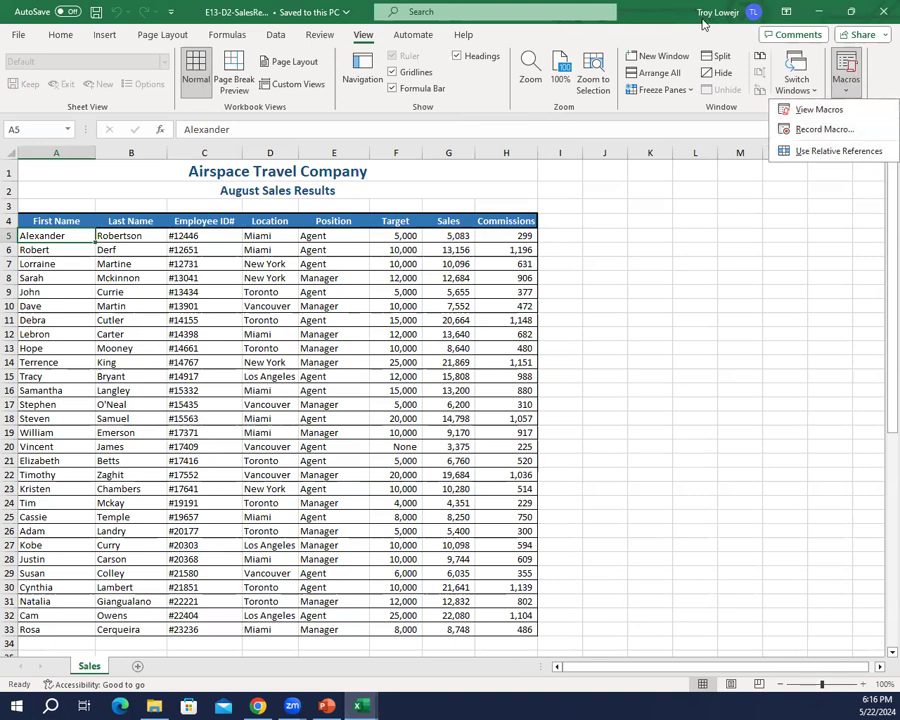
drag(703, 24, 2, 20)
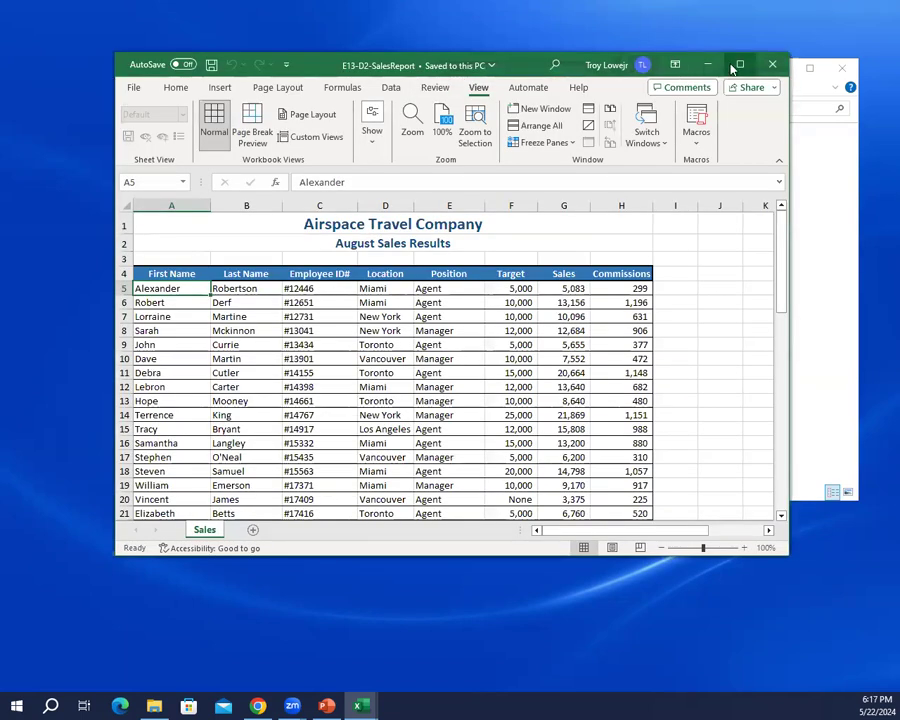
click(735, 66)
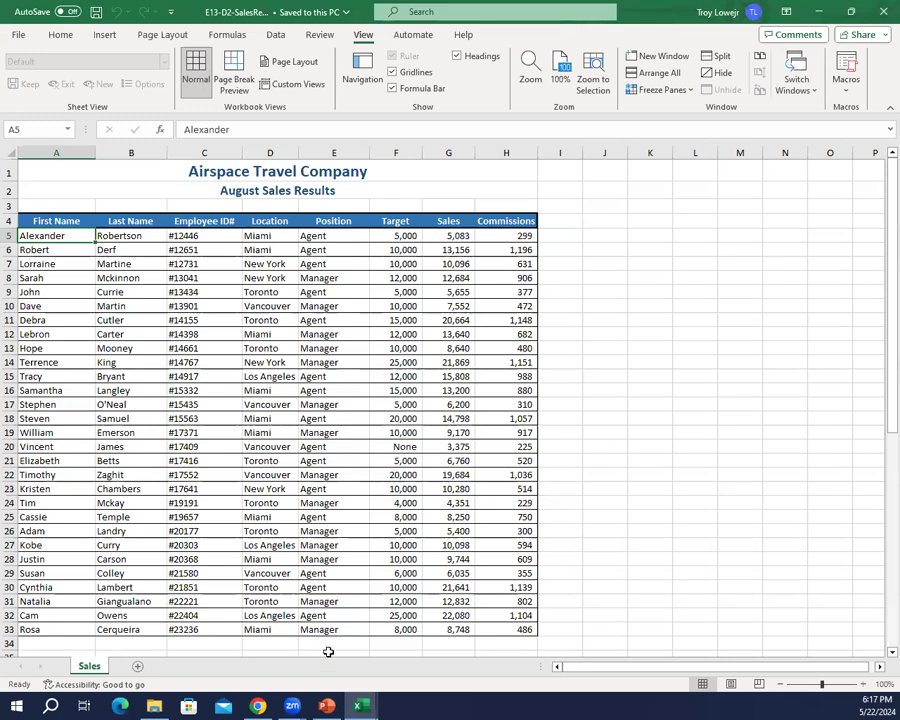
Start recording a macro named SortbyLocation, stored in this workbook
click(842, 88)
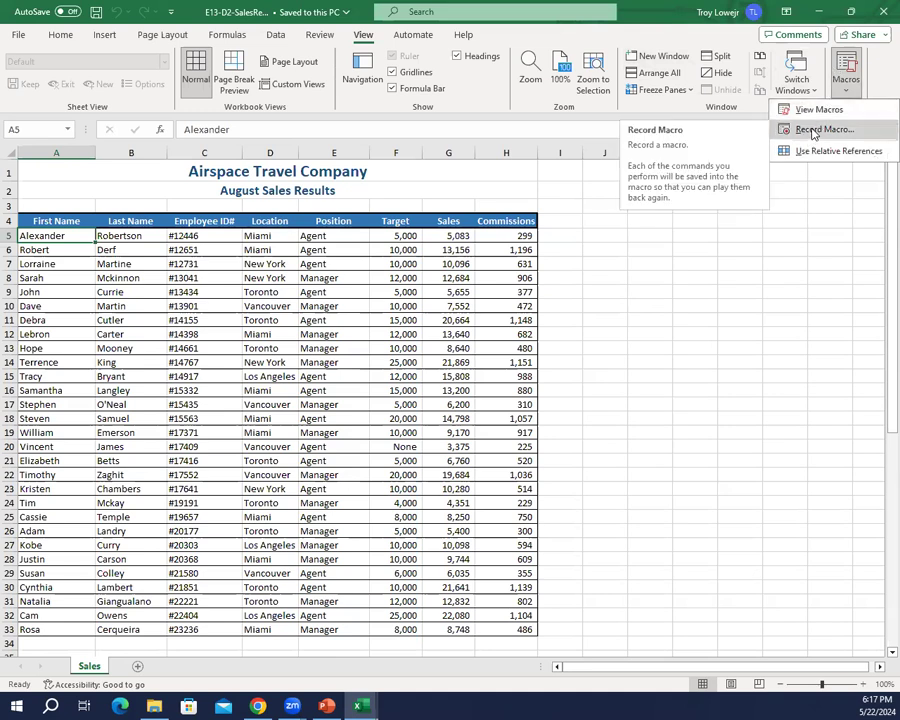
click(813, 130)
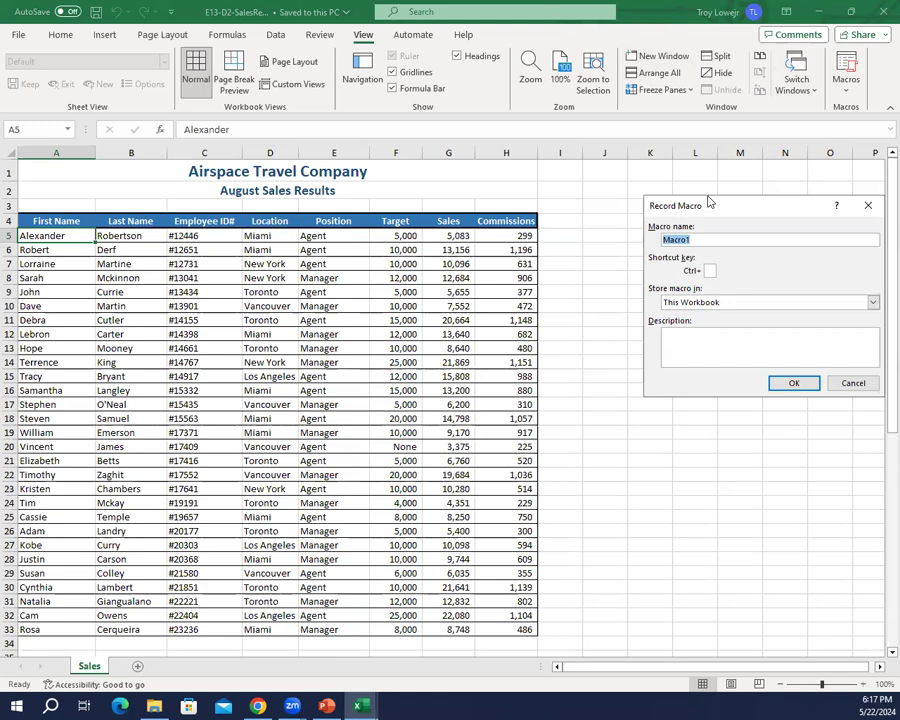
text(SortbyLocation)
click(791, 386)
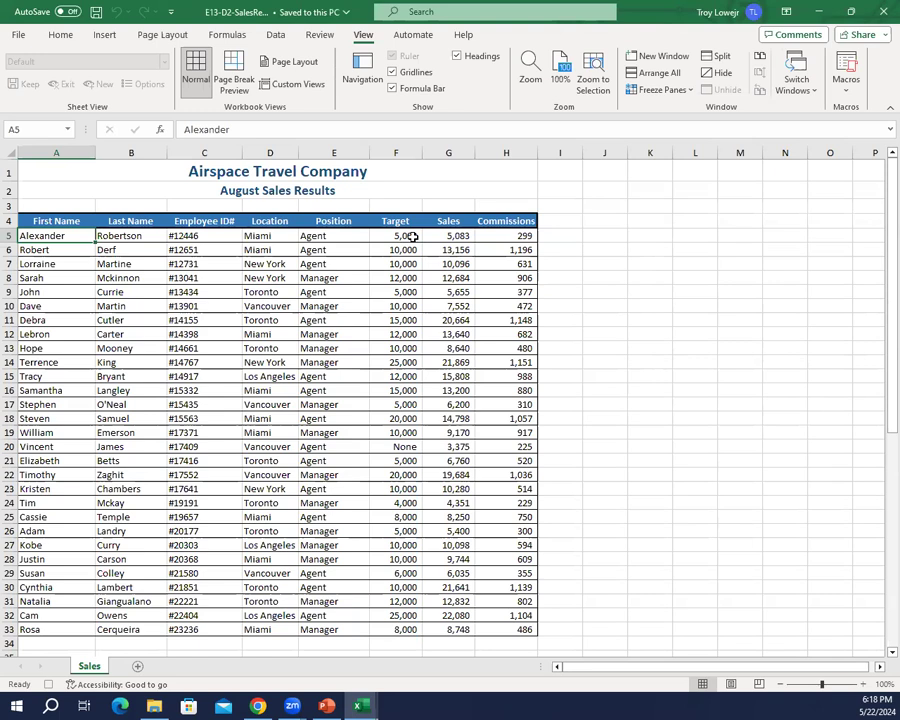
click(859, 97)
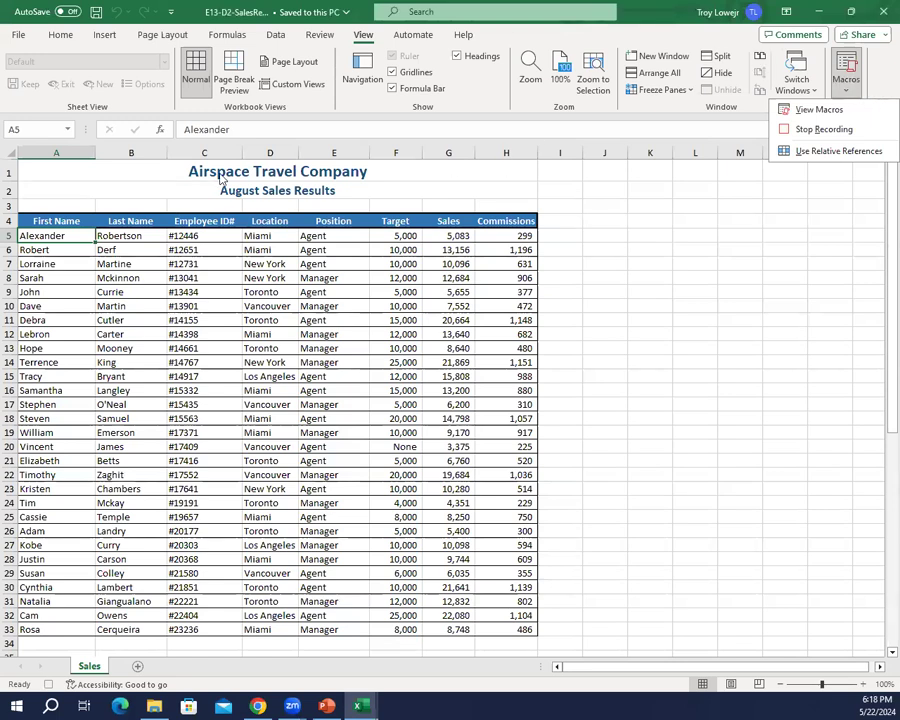
Begin a custom sort of the August sales table from cell A5, with Location as the first sort column
click(47, 234)
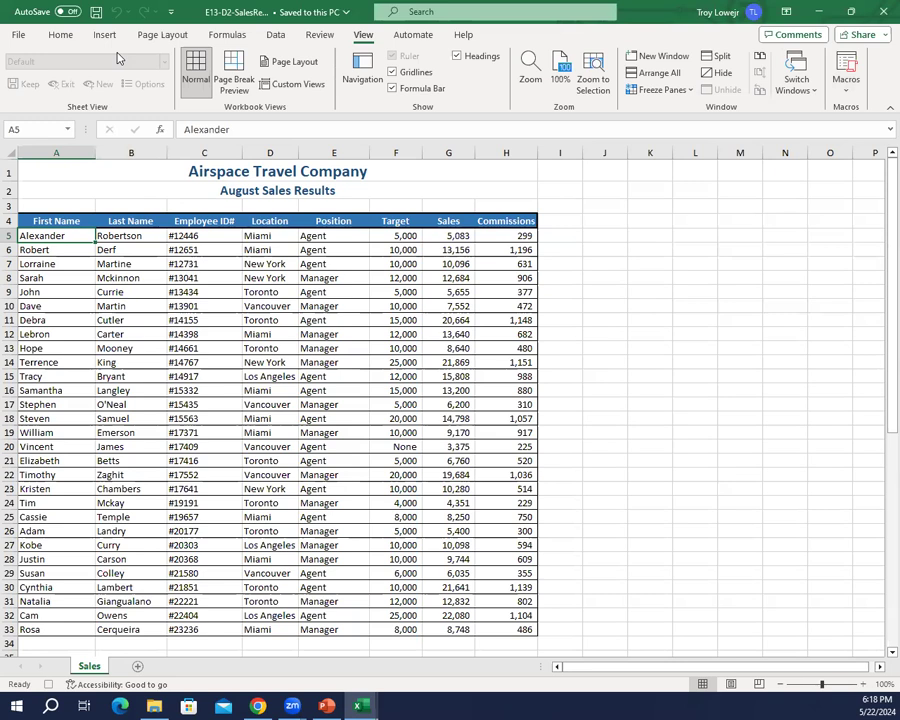
click(68, 35)
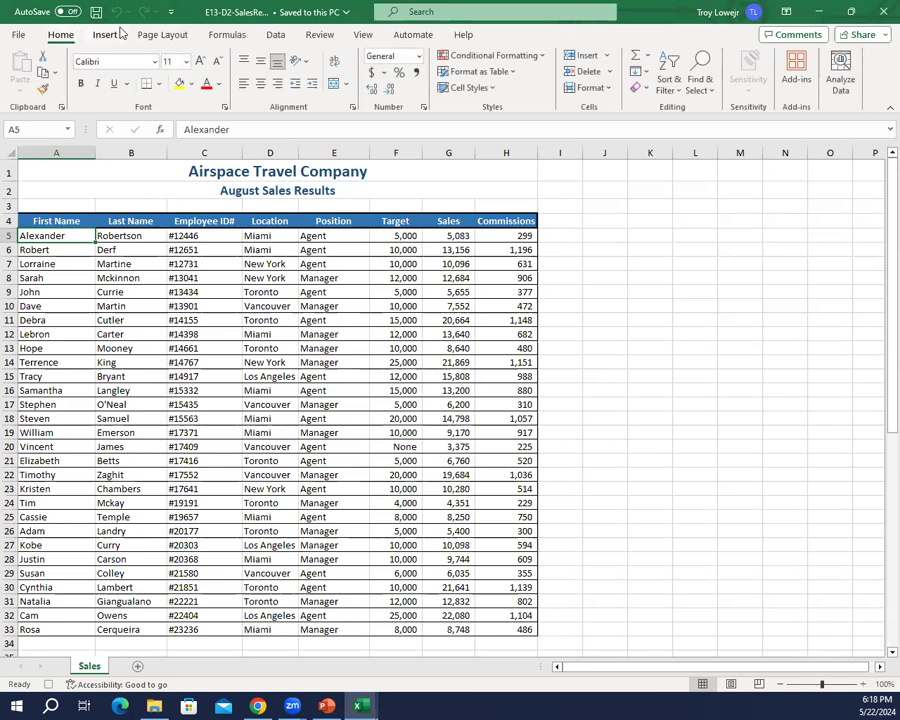
click(674, 74)
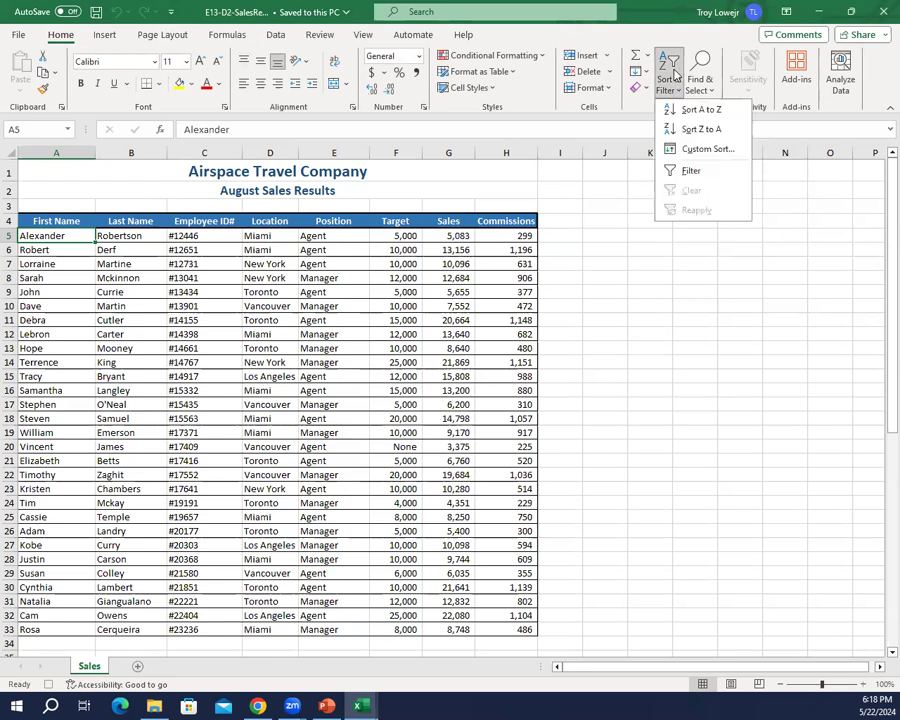
click(673, 148)
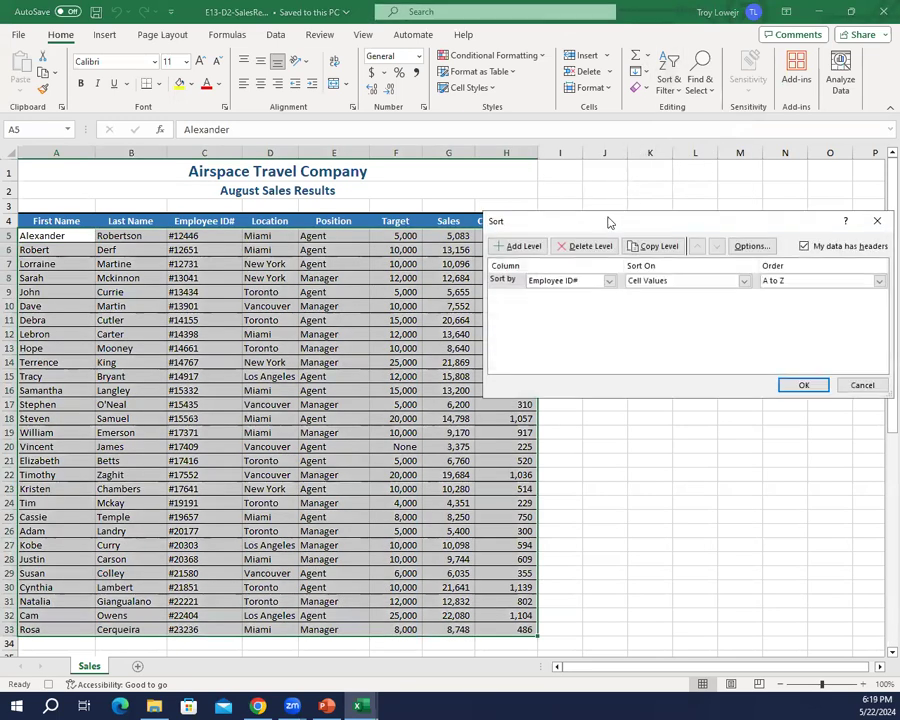
drag(603, 220, 443, 188)
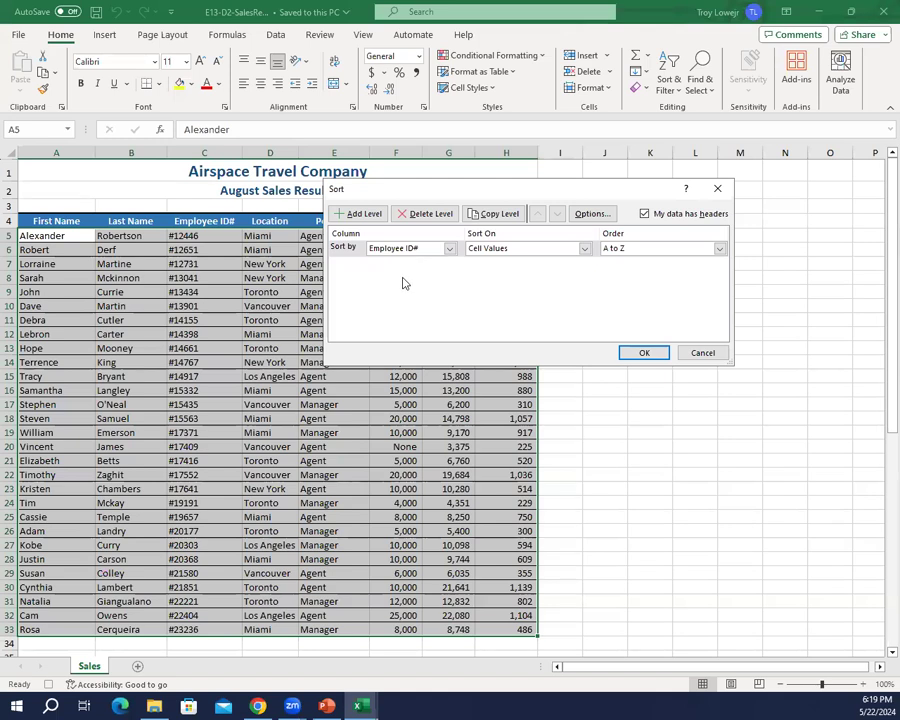
click(404, 250)
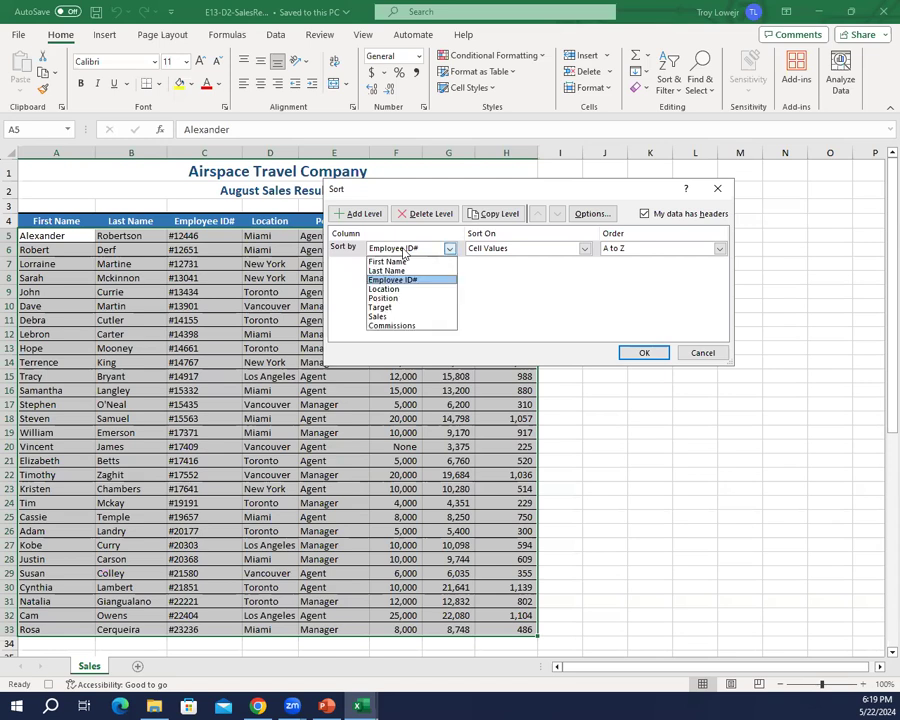
scroll(404, 253, down, 5)
scroll(404, 253, up, 2)
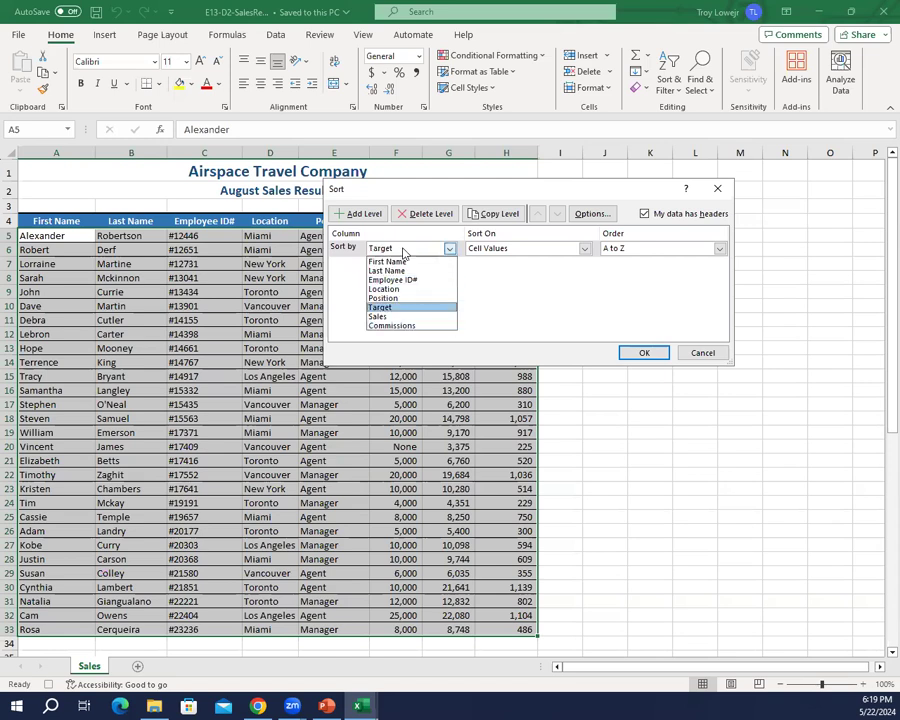
scroll(404, 252, up, 4)
scroll(404, 252, down, 2)
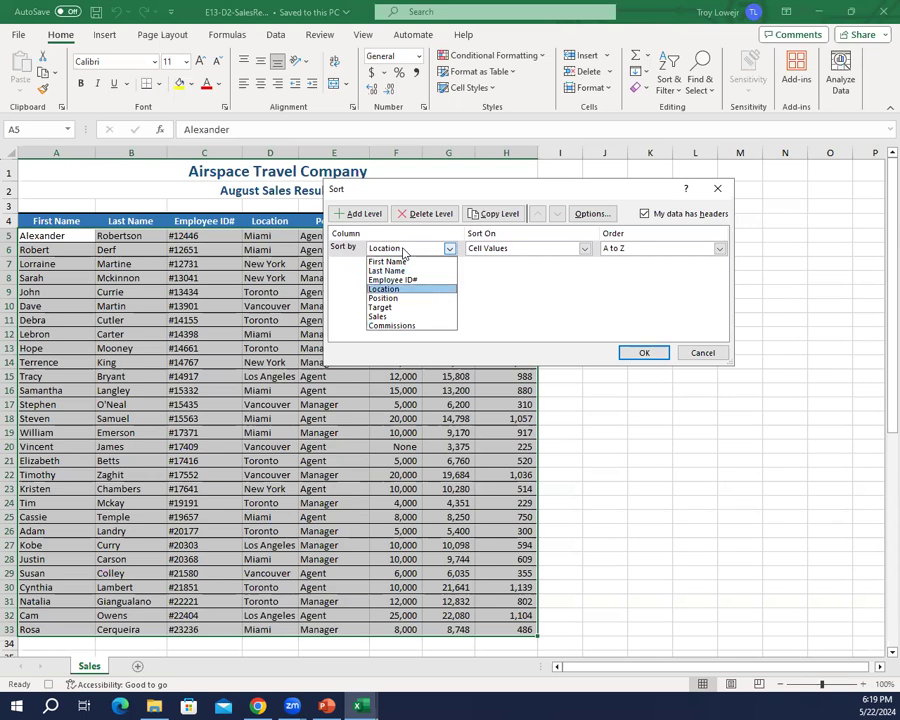
click(404, 252)
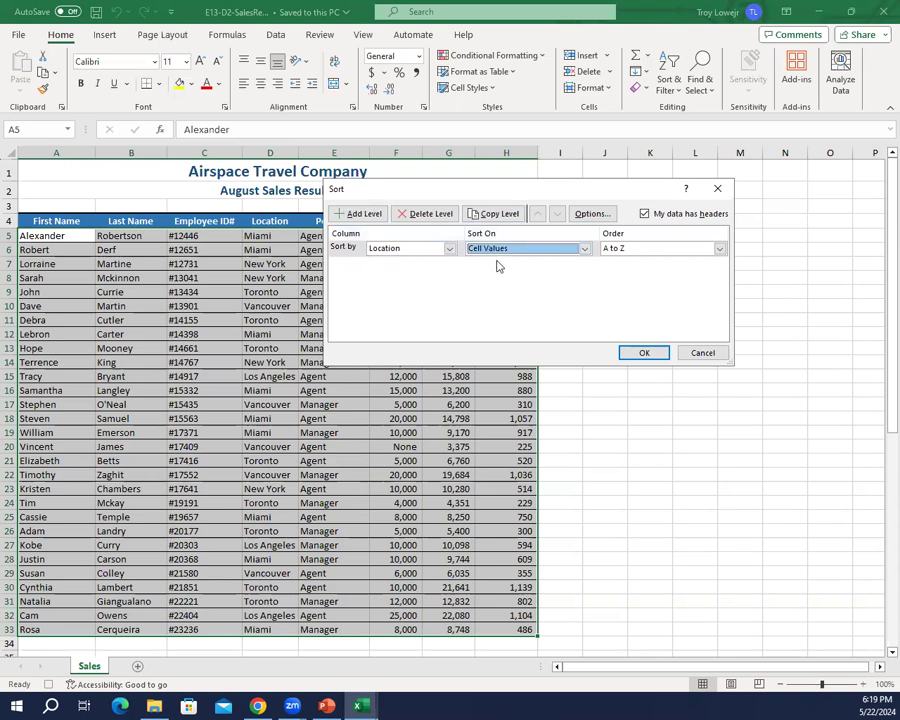
Add Position and First Name as the second and third sort levels, both A to Z, and apply the sort
click(352, 216)
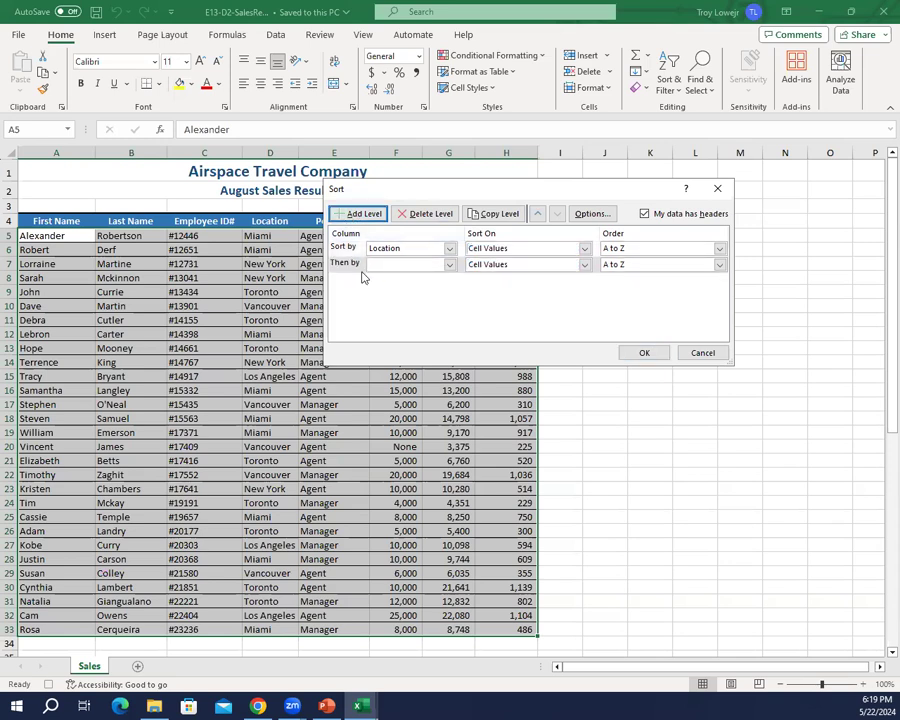
click(397, 265)
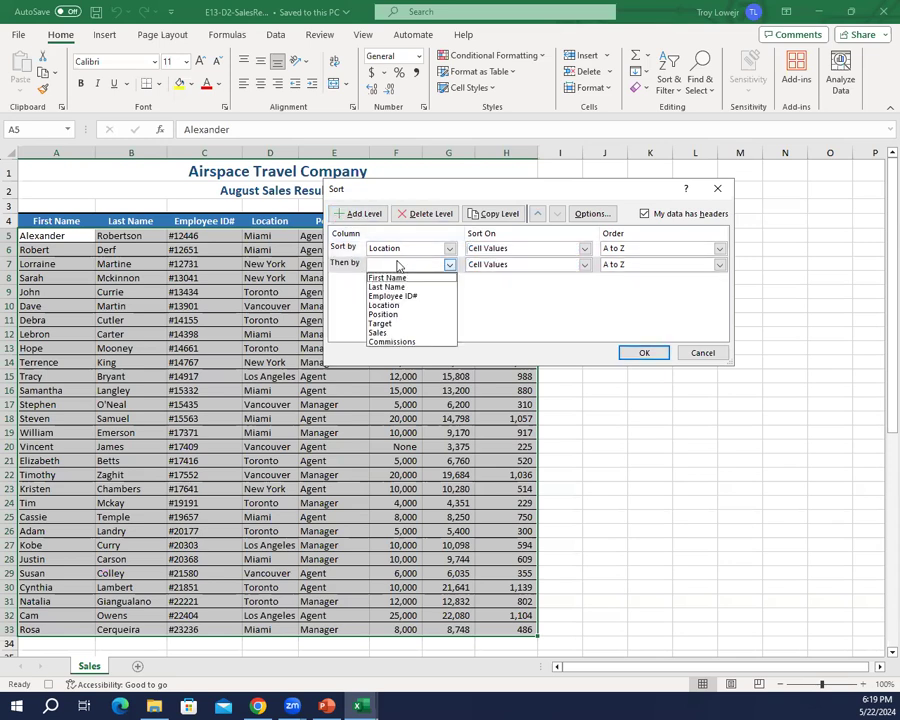
key(p)
key(Tab)
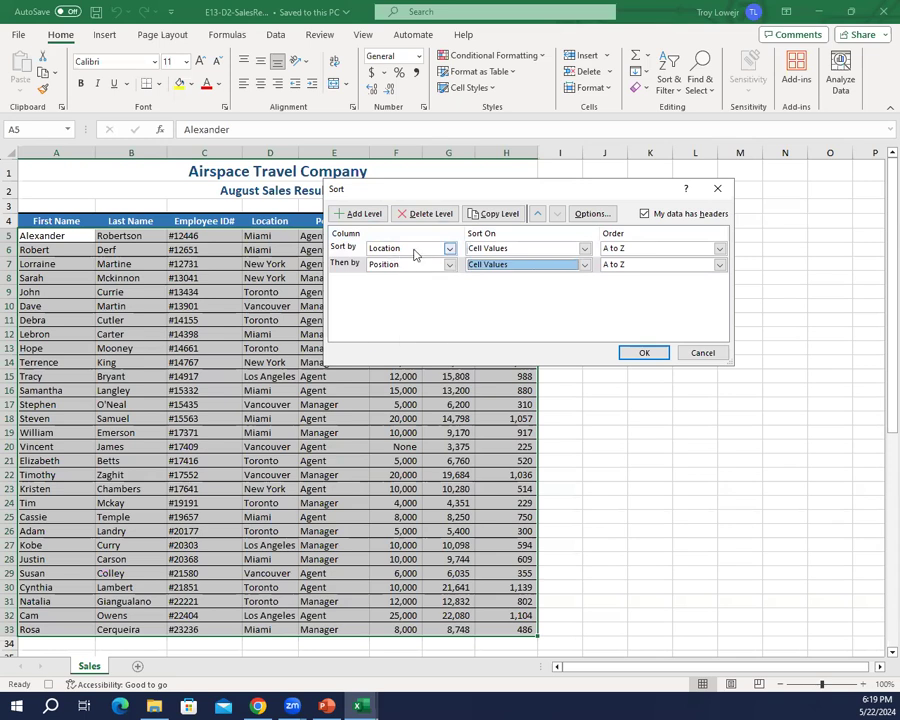
click(355, 217)
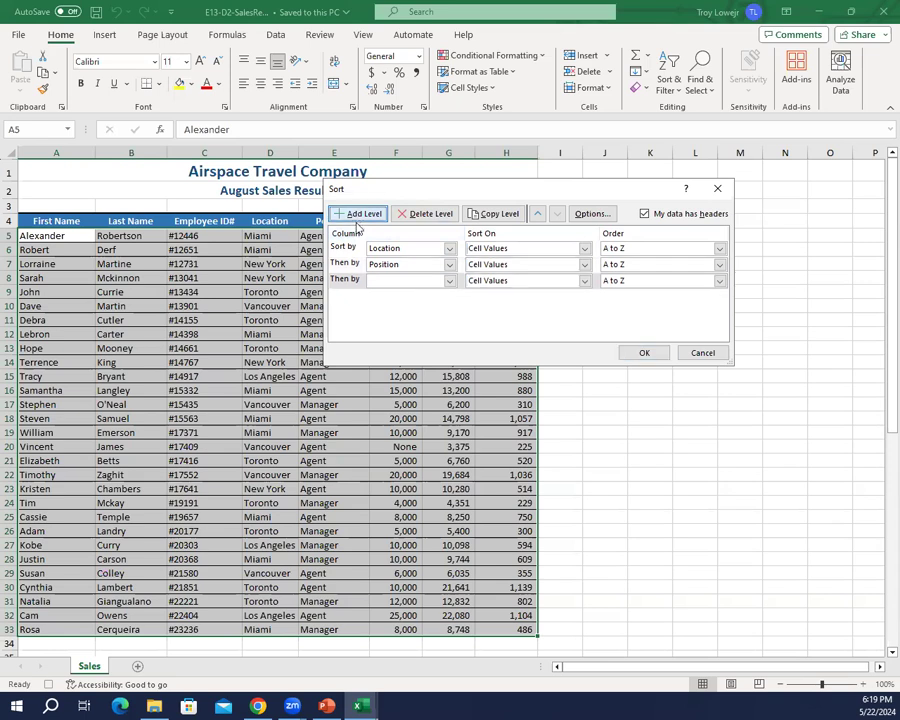
click(390, 284)
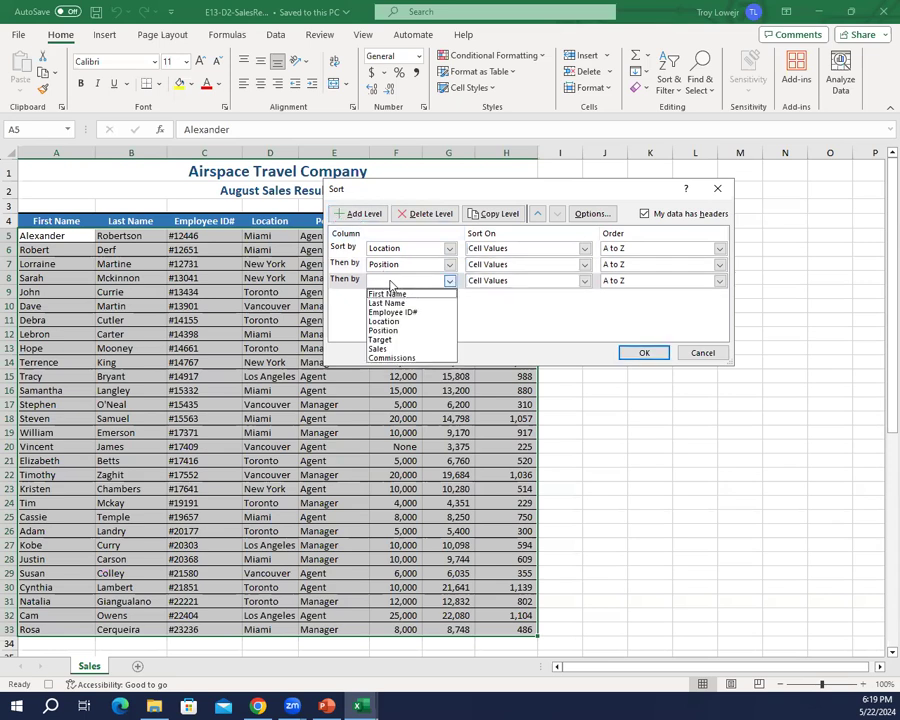
key(Down)
key(Tab)
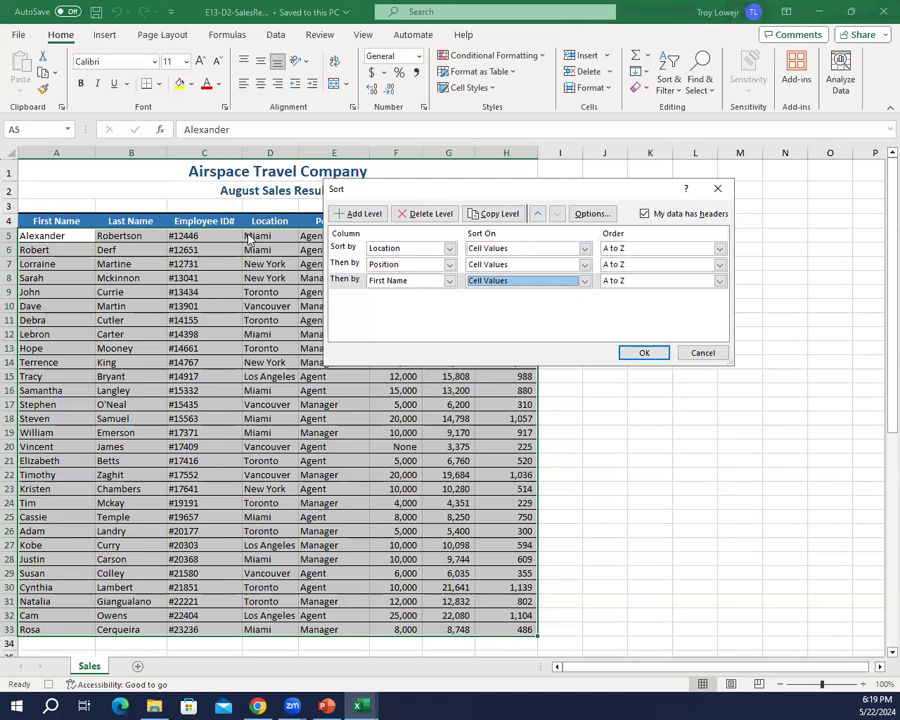
click(640, 353)
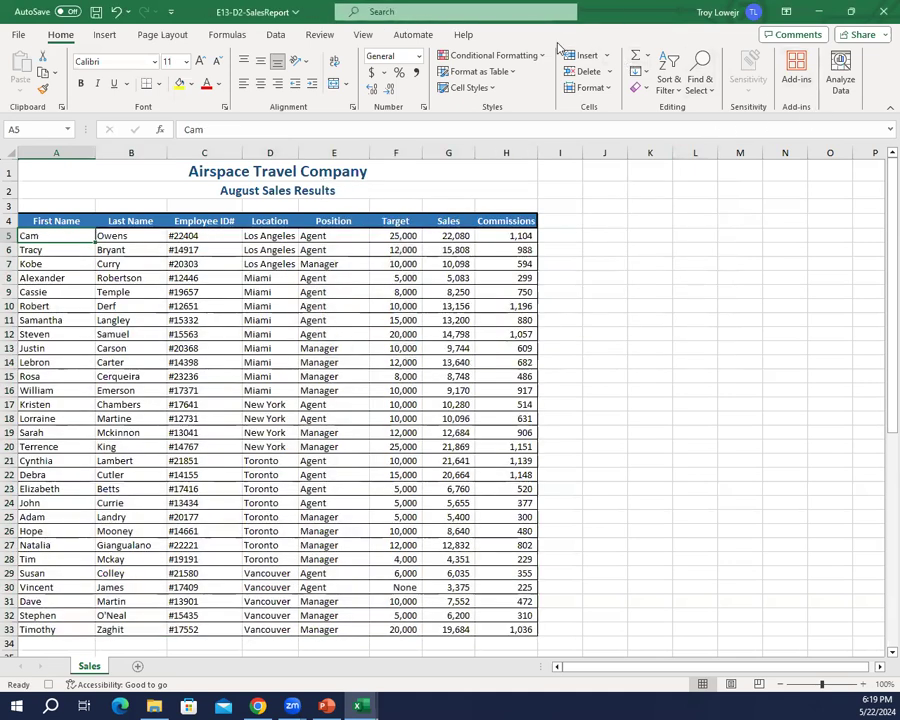
Stop recording the SortbyLocation macro
click(362, 34)
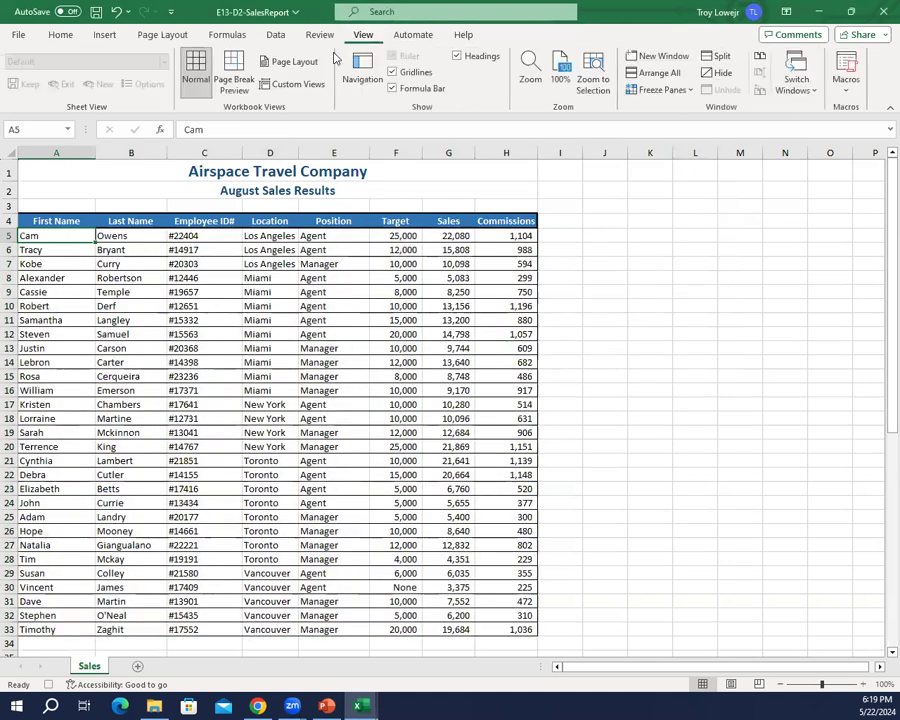
click(848, 93)
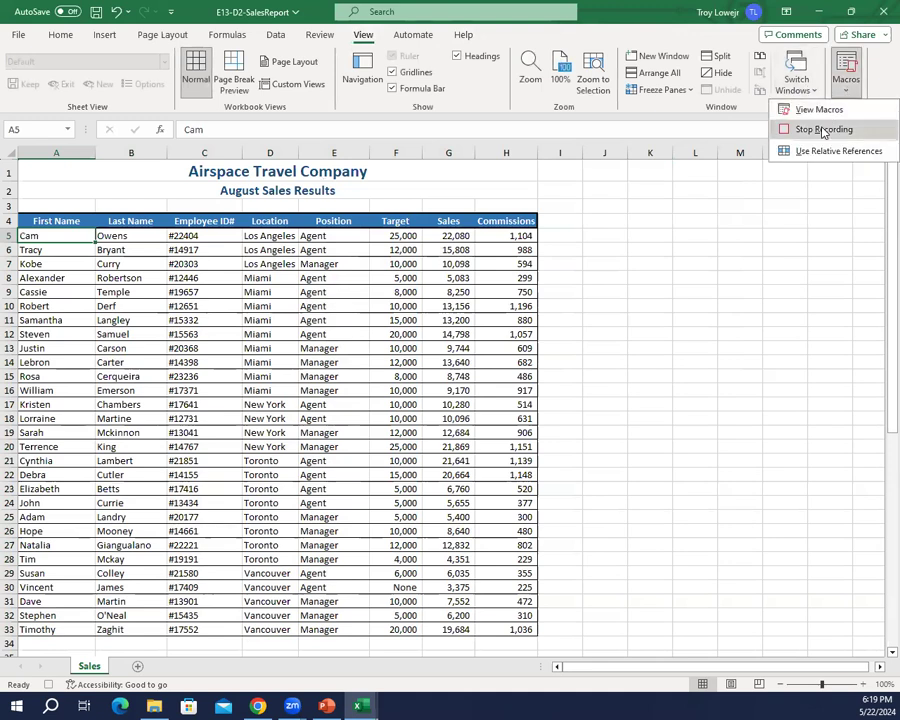
click(822, 130)
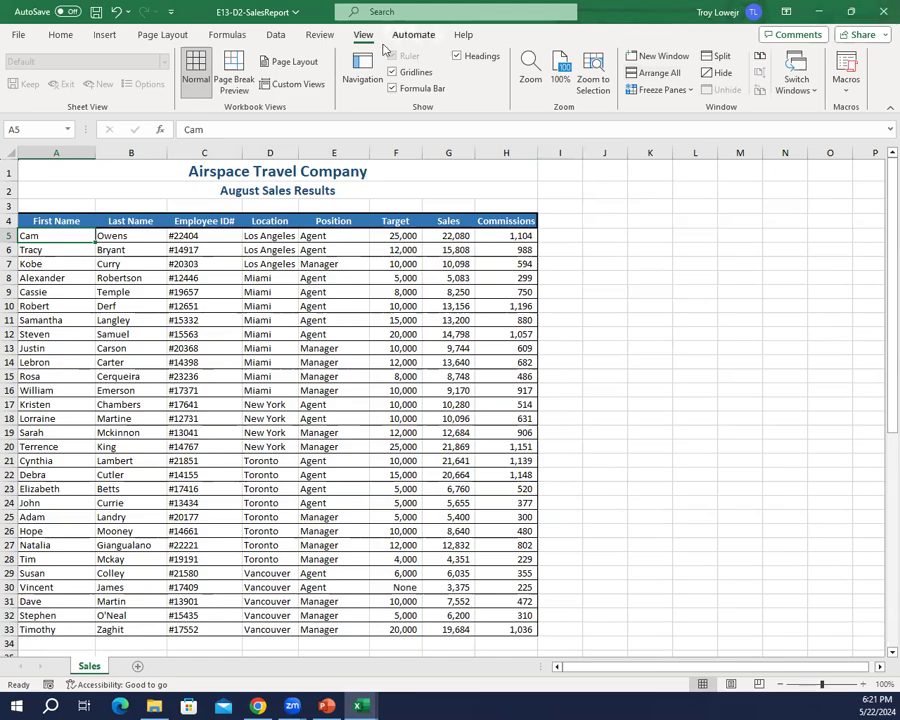
Save the workbook as E13-D2-SalesReport on USB DISK (F:) in the Excel Macro-Enabled Workbook format
click(17, 36)
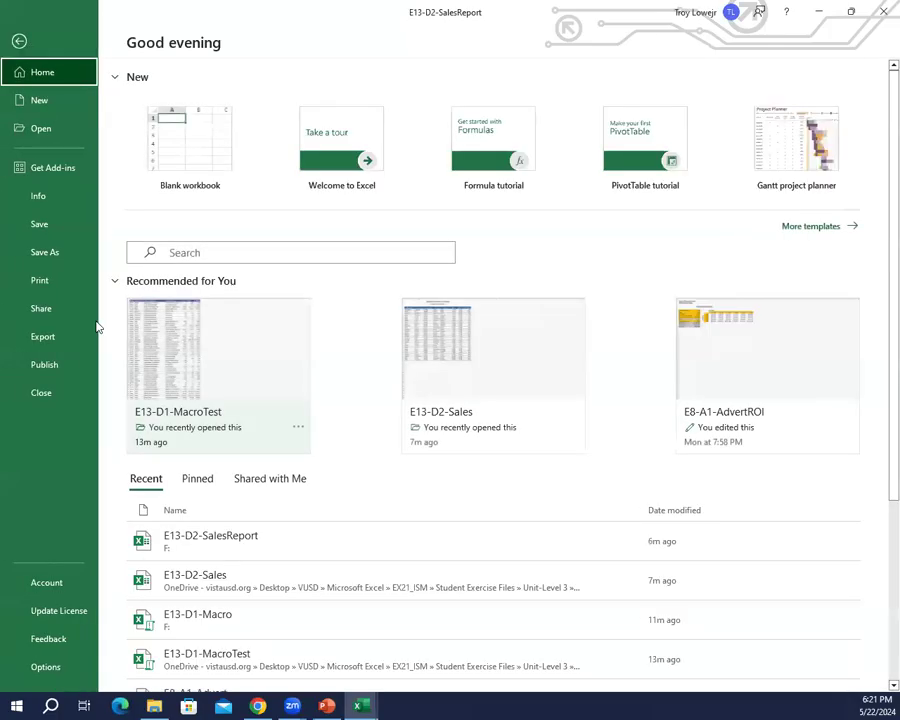
click(68, 229)
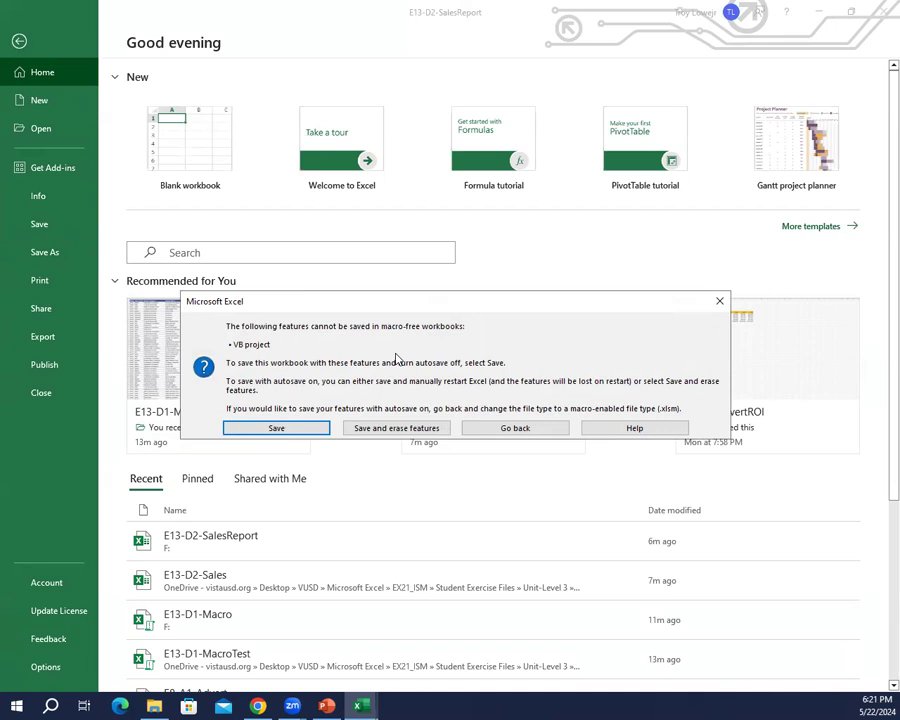
click(512, 428)
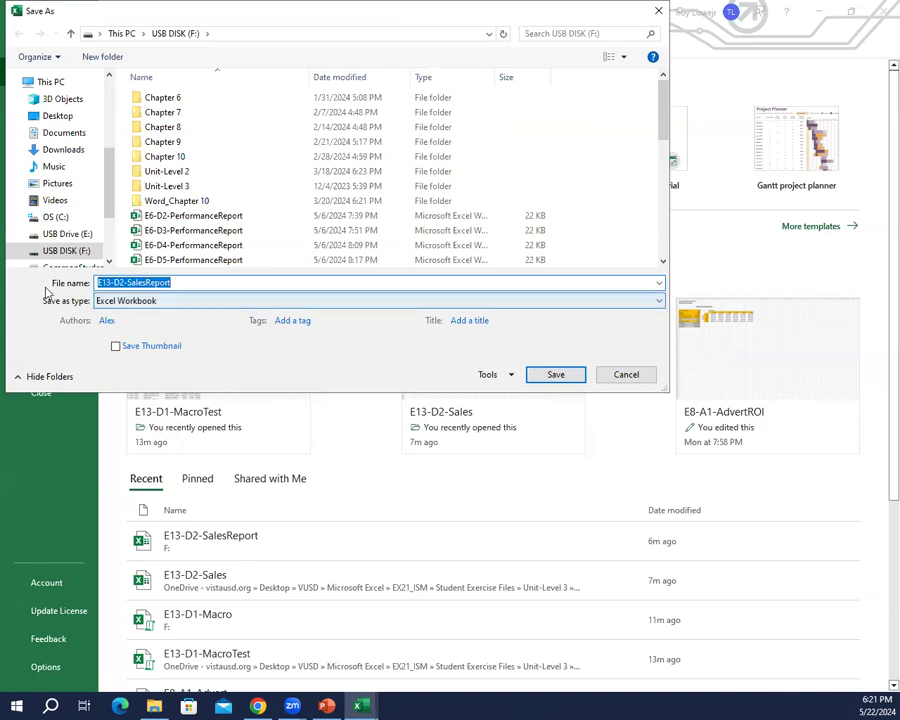
click(138, 302)
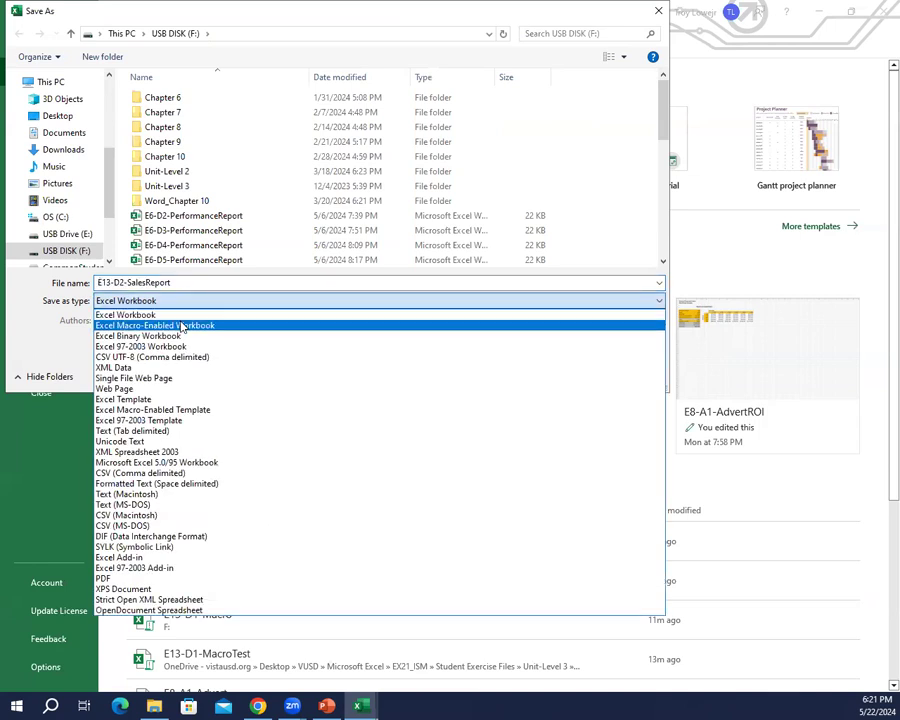
click(183, 326)
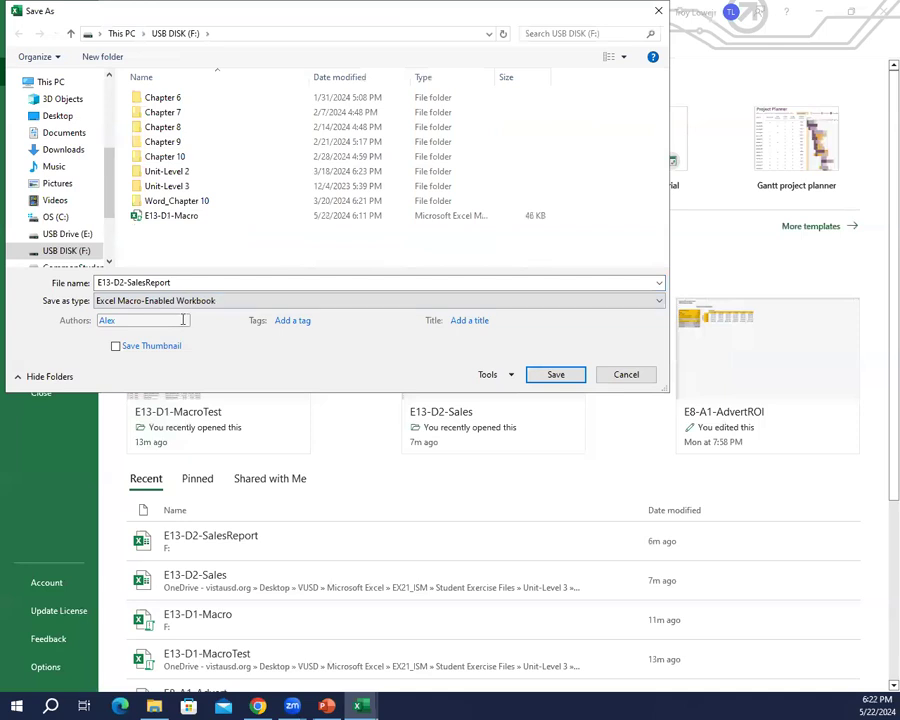
click(556, 376)
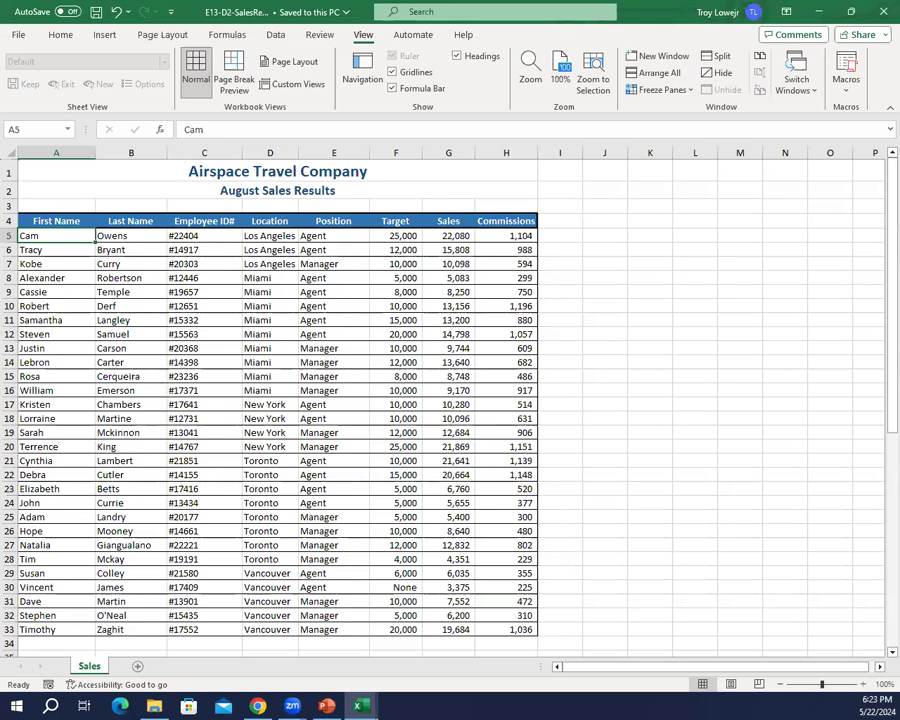
key(alt+Tab)
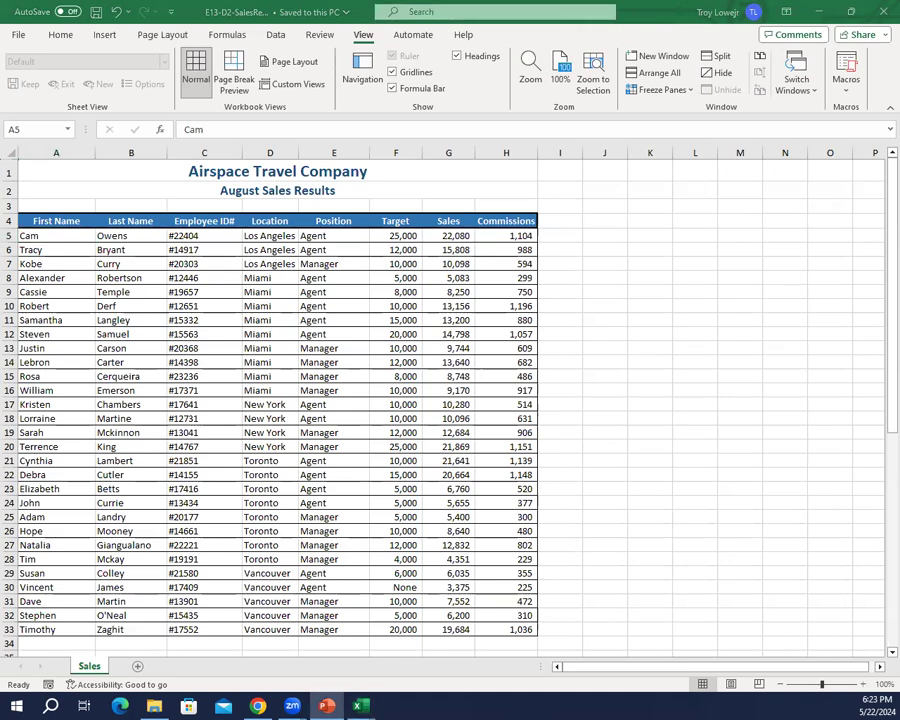
key(shift+F5)
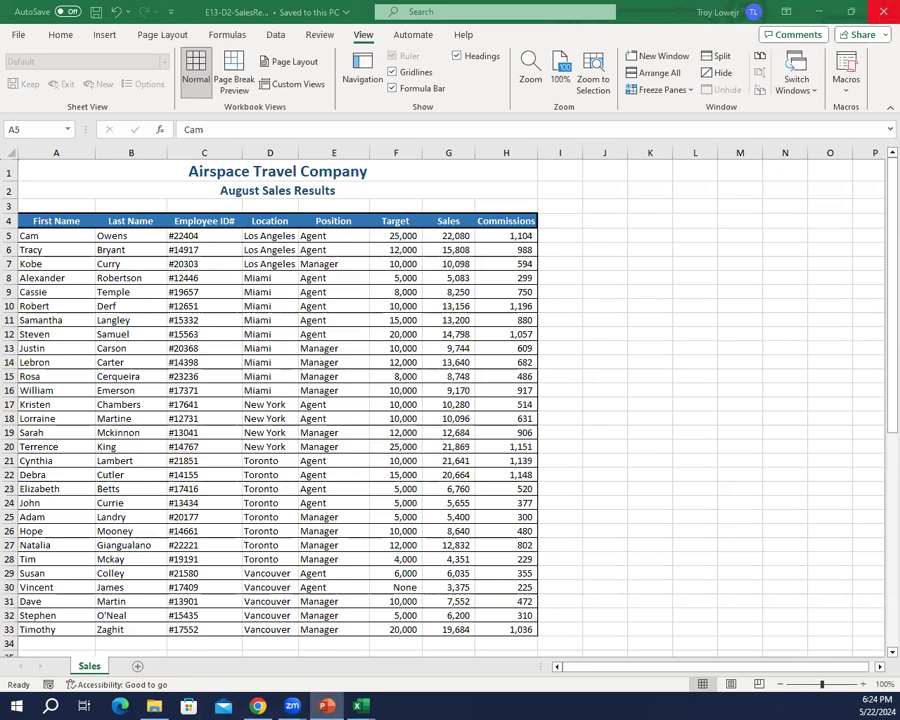
Save a copy of the workbook as E13-D3-SalesReport on USB DISK (F:), keeping the Excel Macro-Enabled Workbook format
click(19, 34)
click(45, 252)
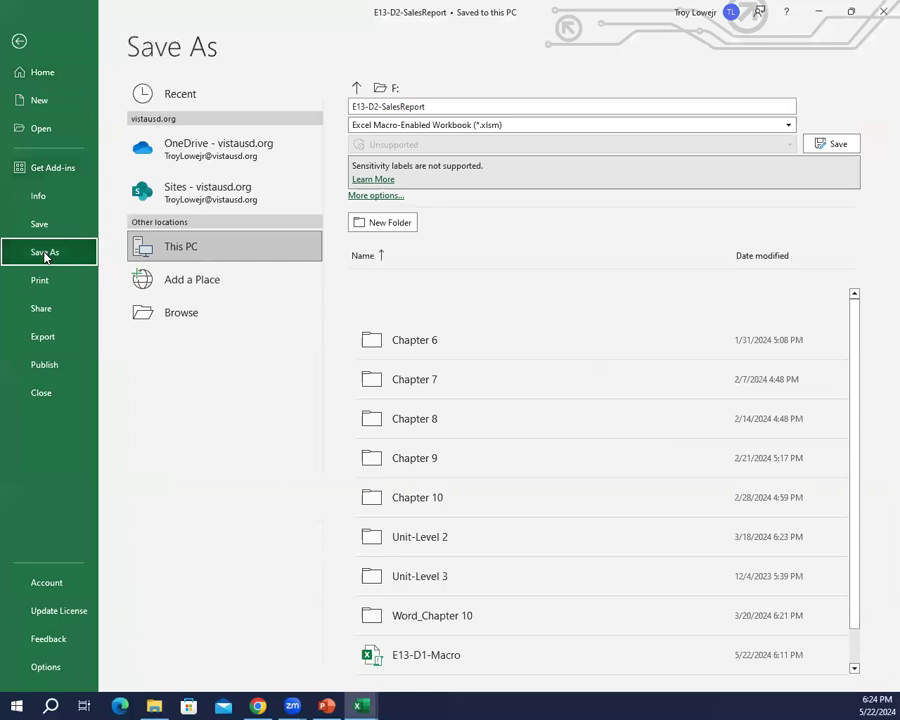
click(170, 316)
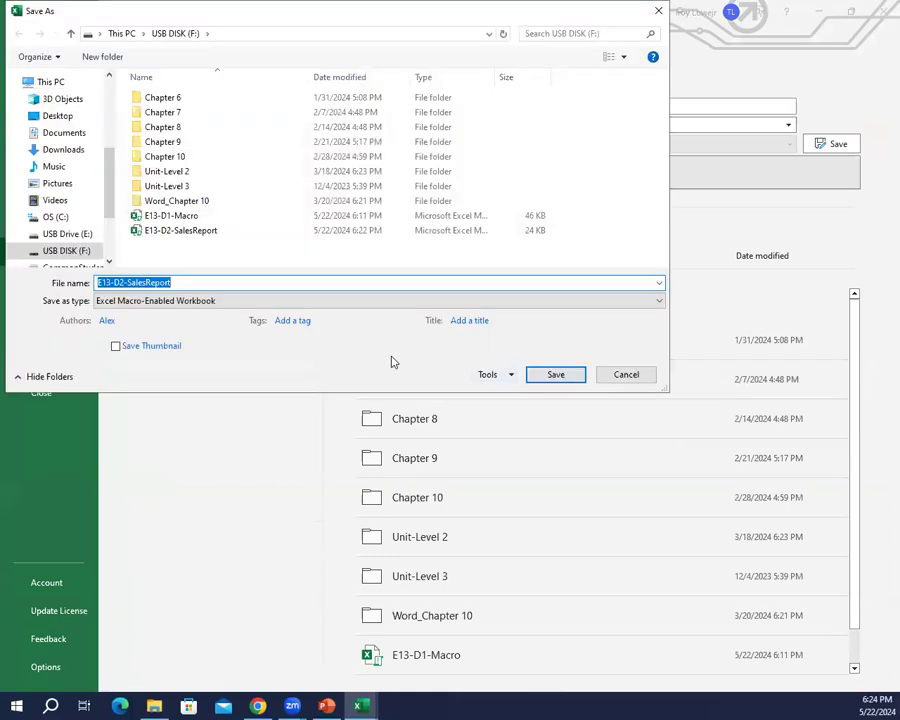
key(End)
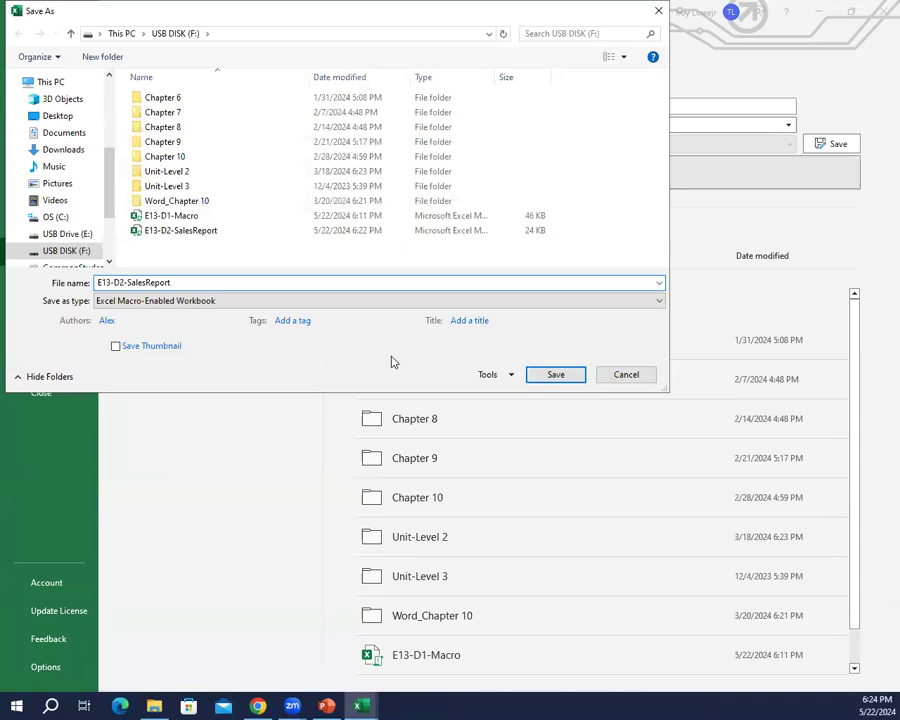
key(Left)
key(Left)
key(Left)
key(Left)
key(Left)
key(Left)
key(Left)
key(Left)
key(Left)
key(Left)
key(Left)
key(Left)
key(BackSpace)
text(3)
key(Return)
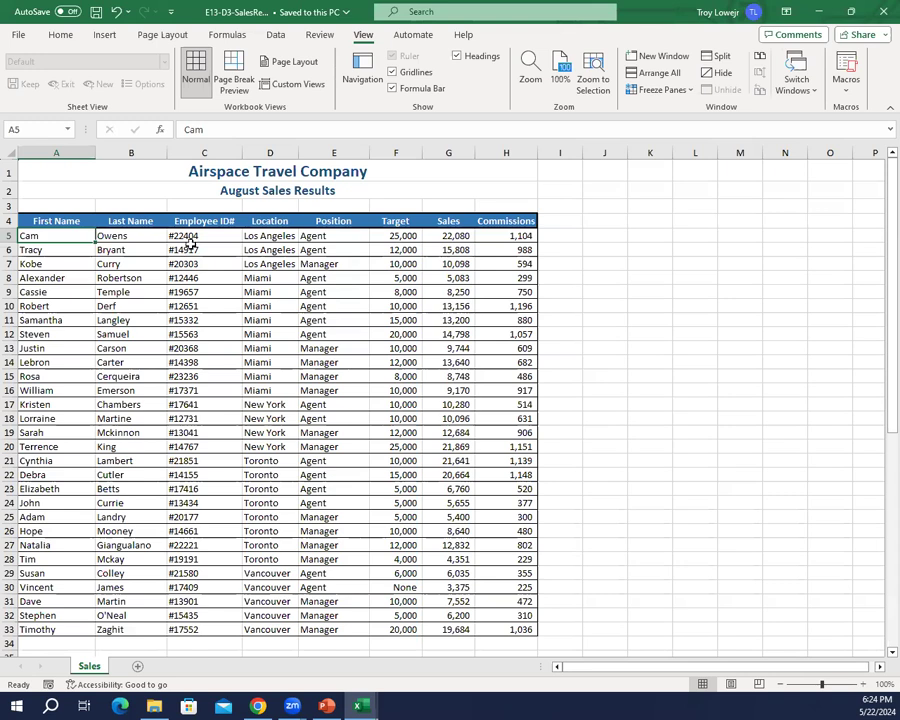
Sort the August sales table by Employee ID# from A to Z, starting from cell C5
click(196, 235)
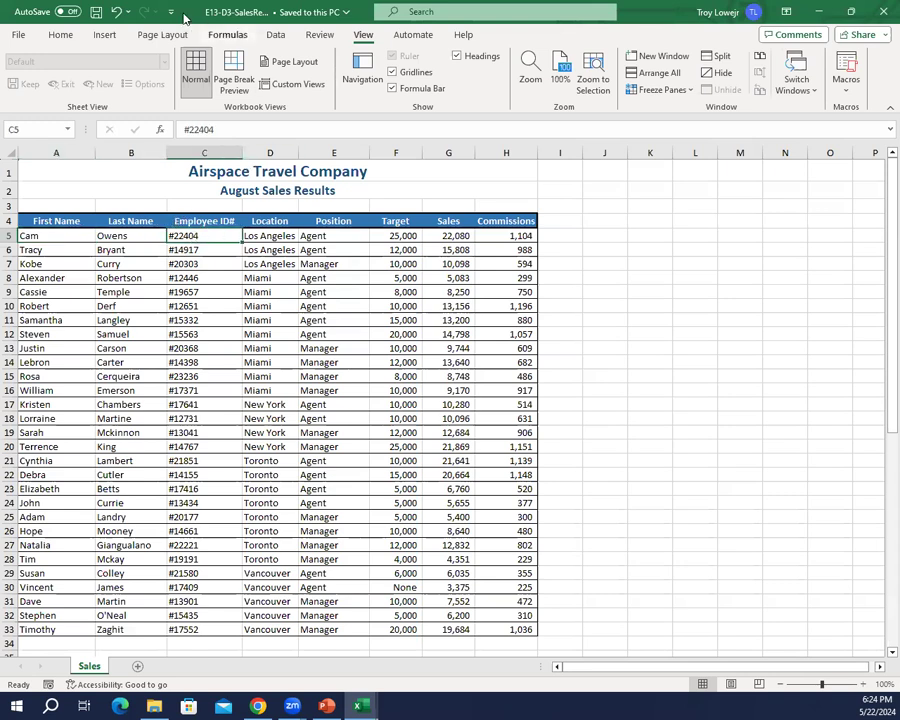
click(58, 36)
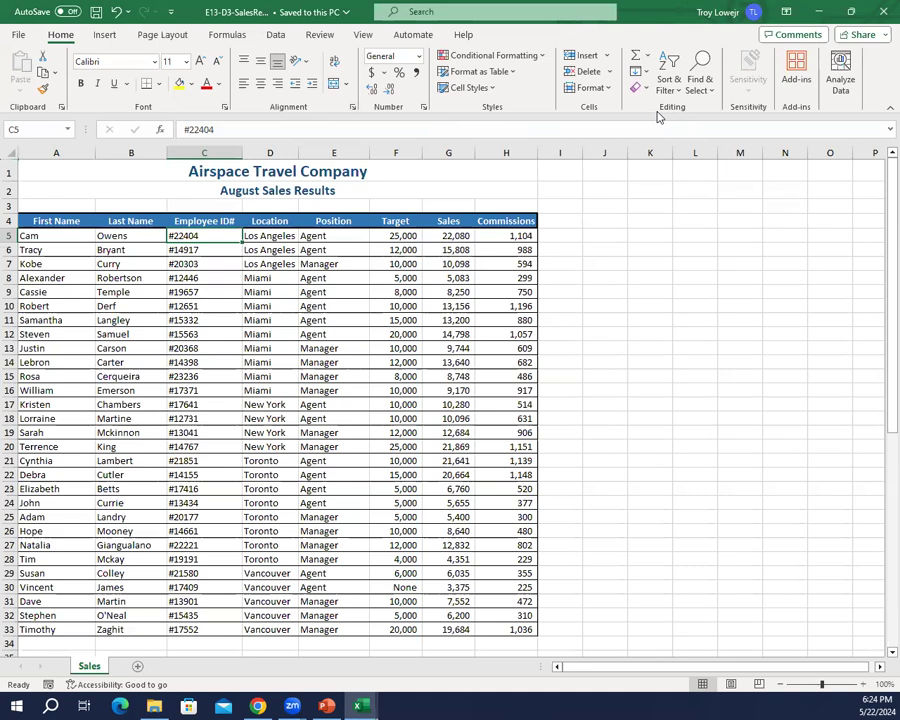
click(669, 78)
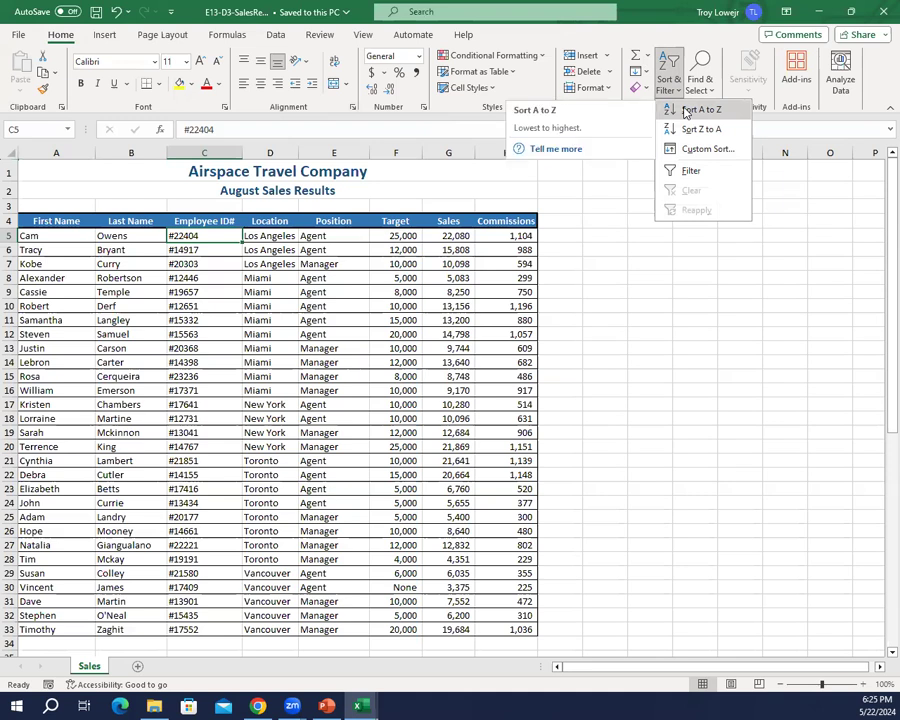
click(686, 110)
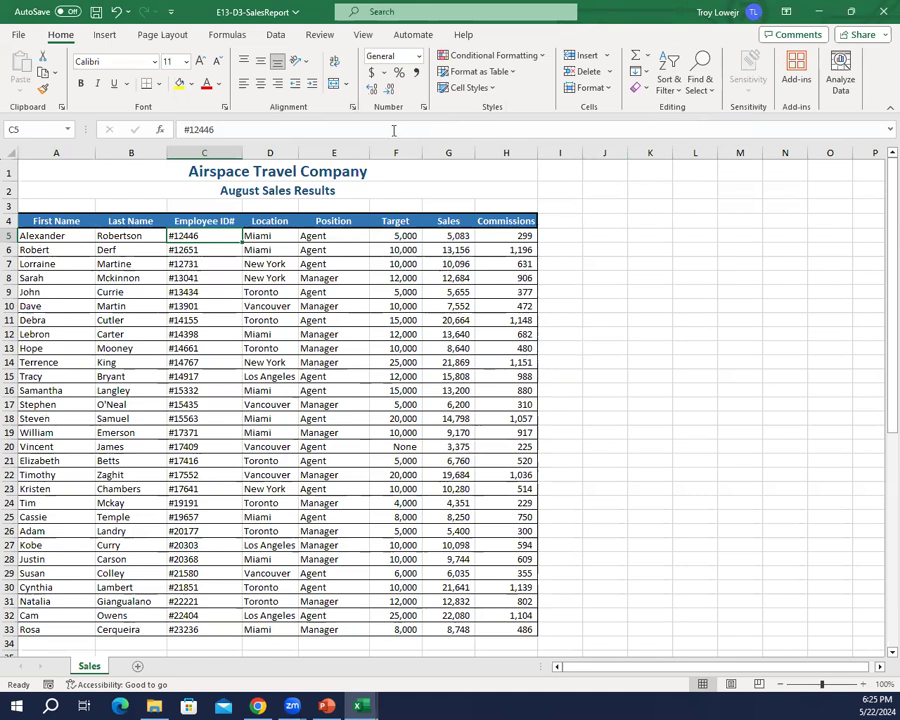
Run the SortbyLocation macro on the sales table from the workbook's macro list
click(358, 35)
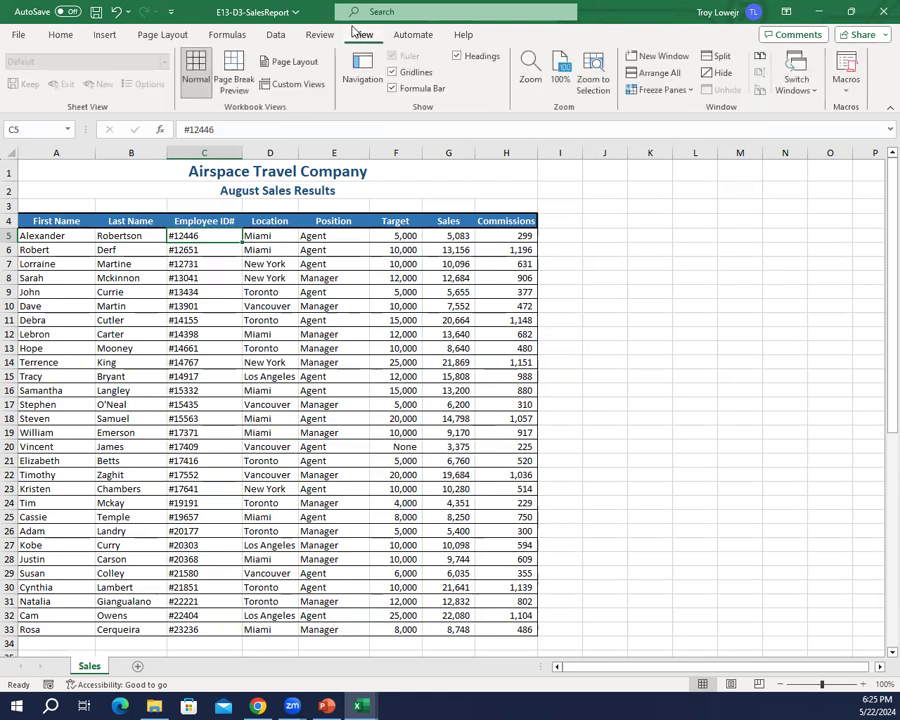
click(843, 92)
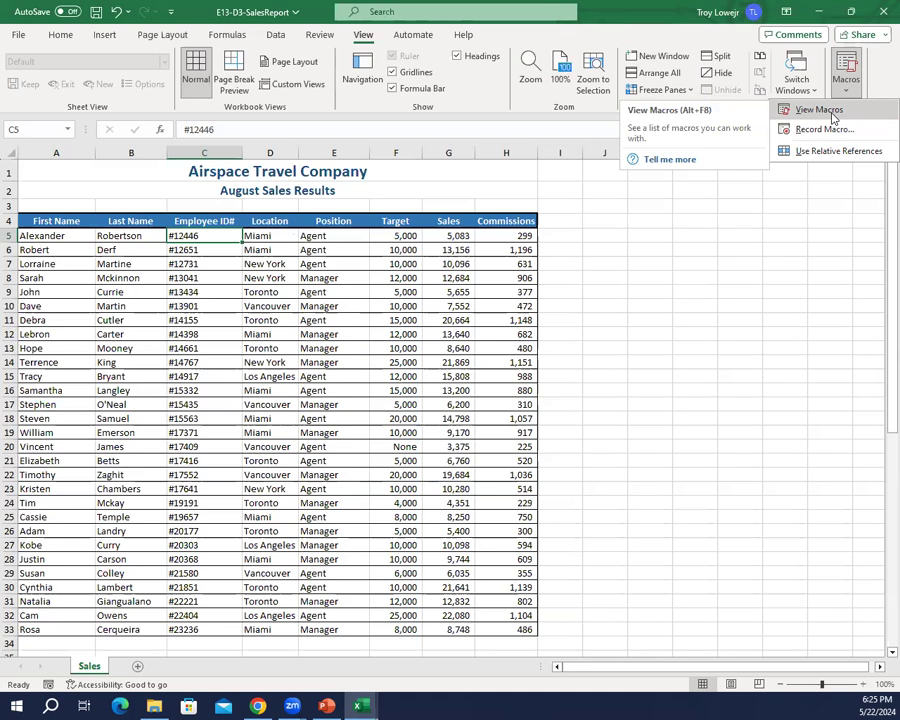
click(832, 112)
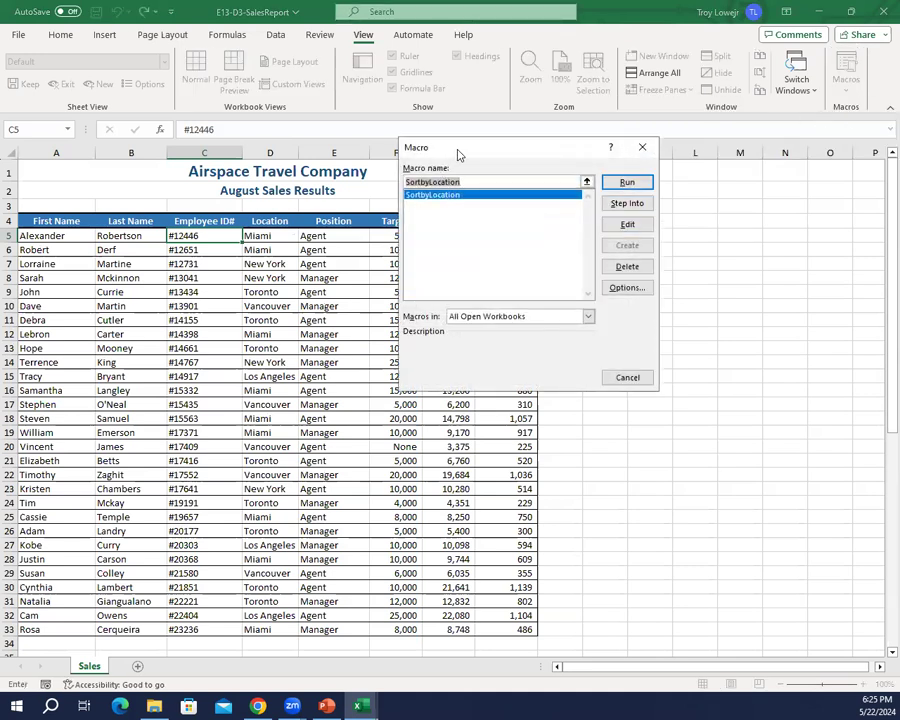
drag(458, 153, 614, 164)
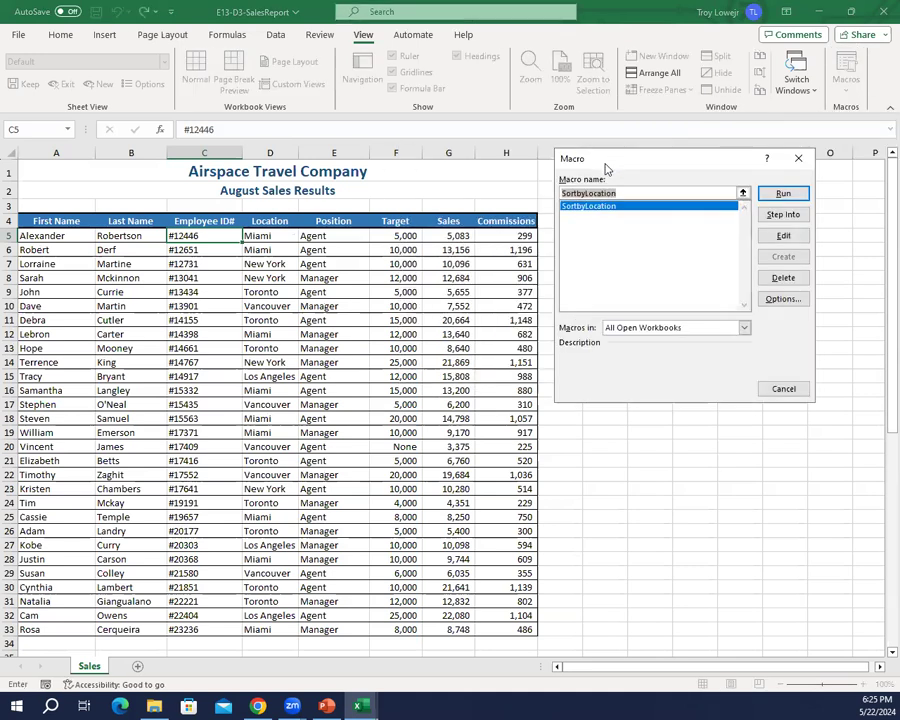
click(781, 194)
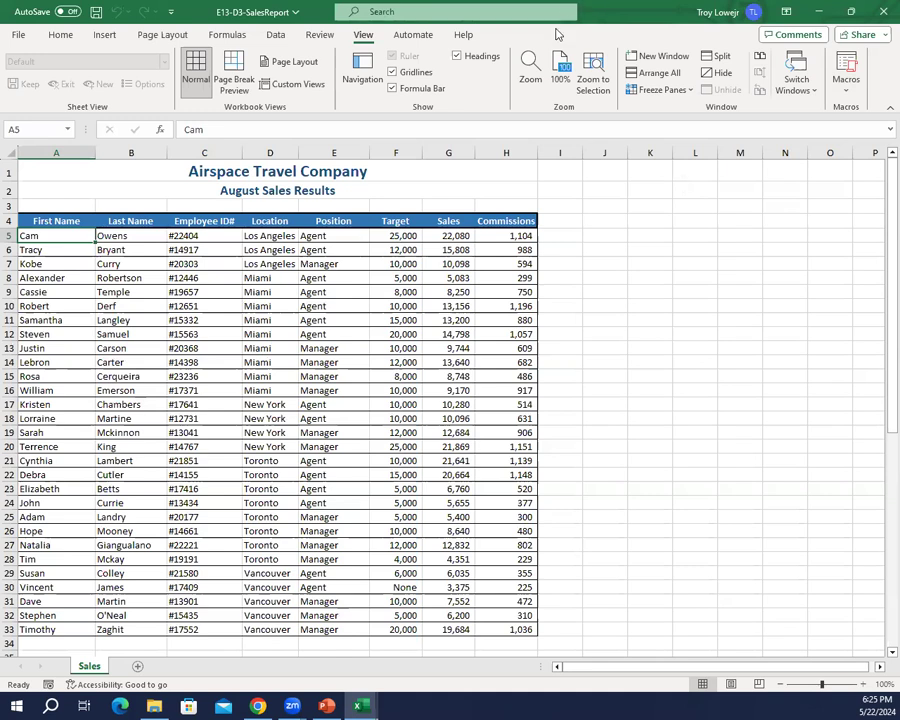
Assign the shortcut Ctrl+Shift+D to the SortbyLocation macro, leaving its description empty, and close the macro list
click(849, 90)
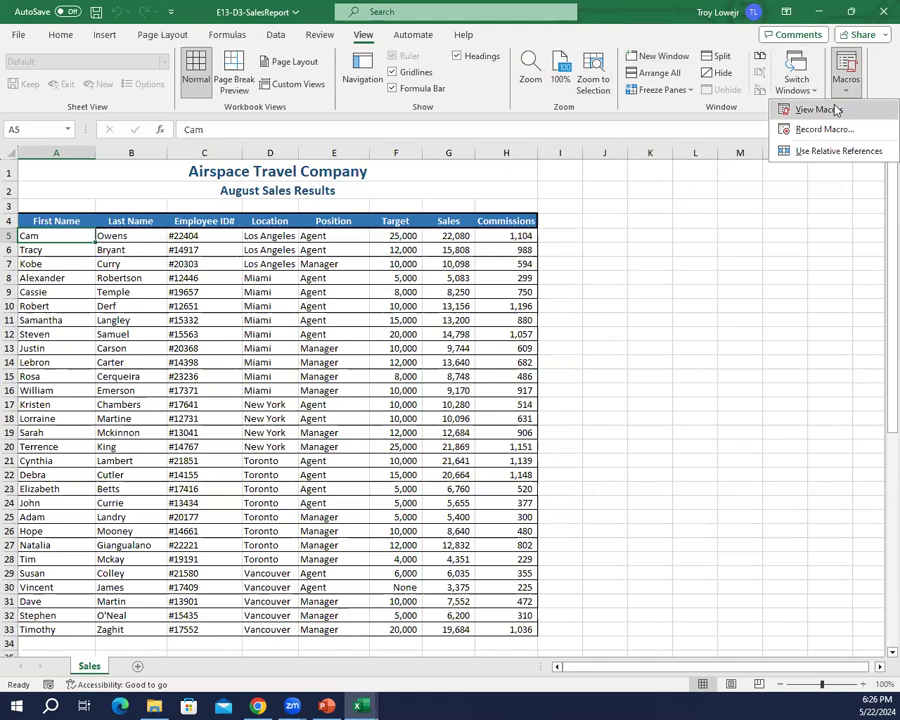
click(836, 110)
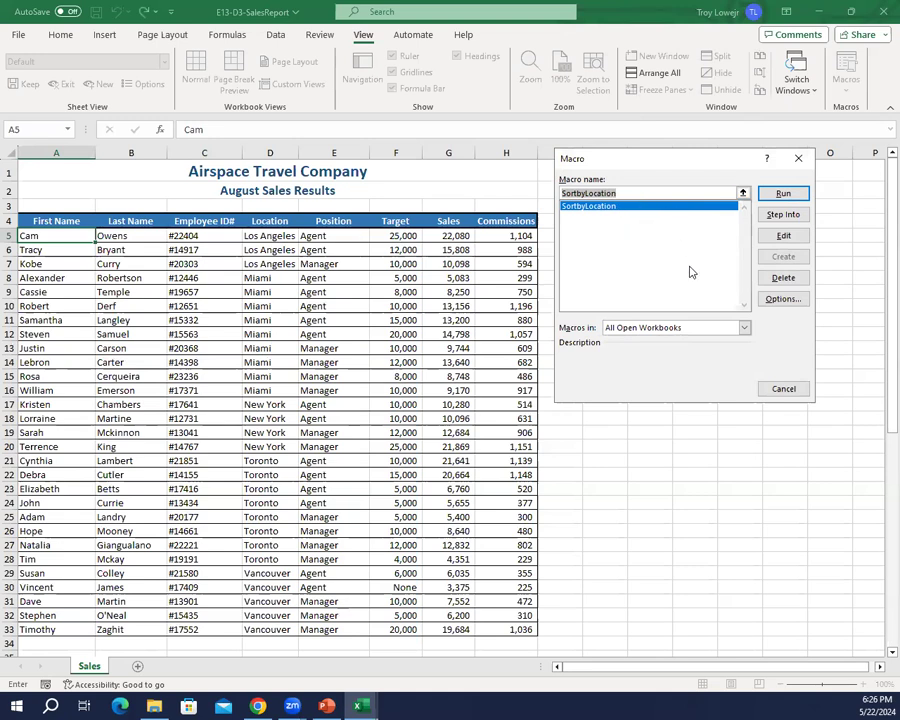
click(783, 299)
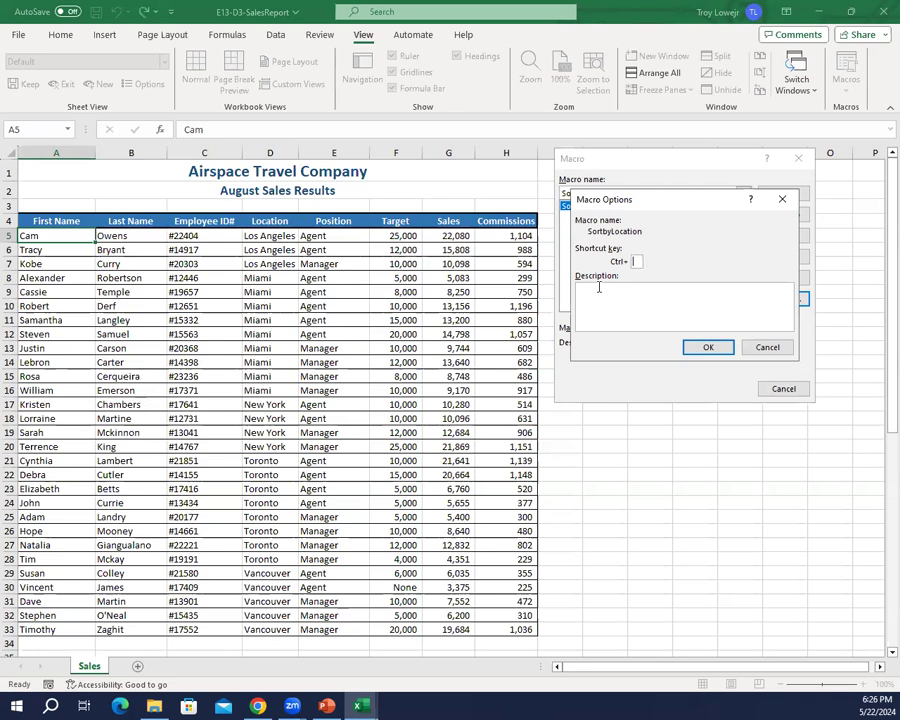
key(shift+f)
key(shift+d)
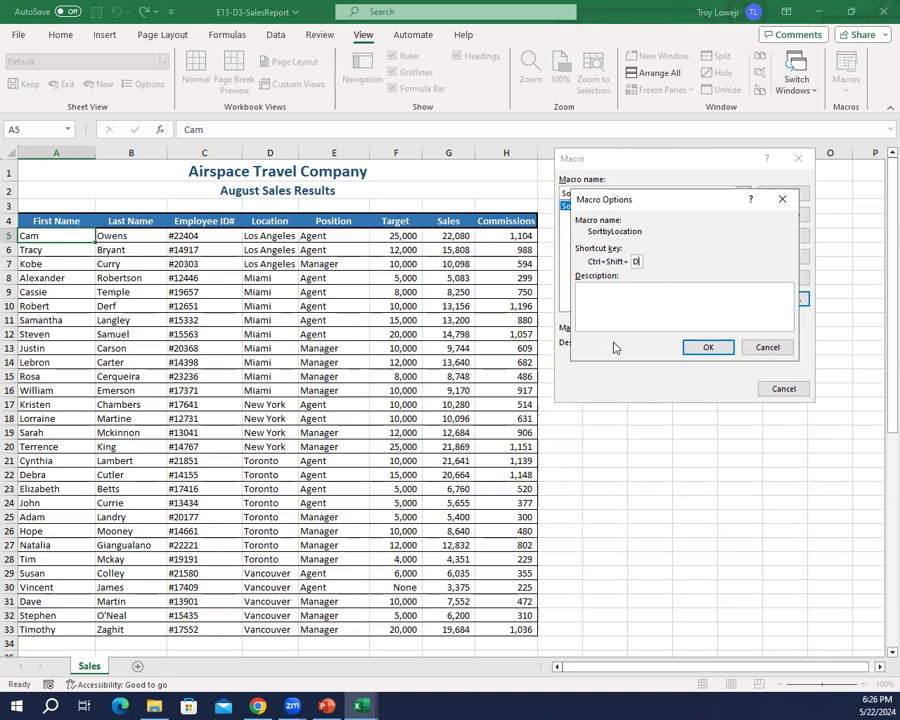
click(641, 286)
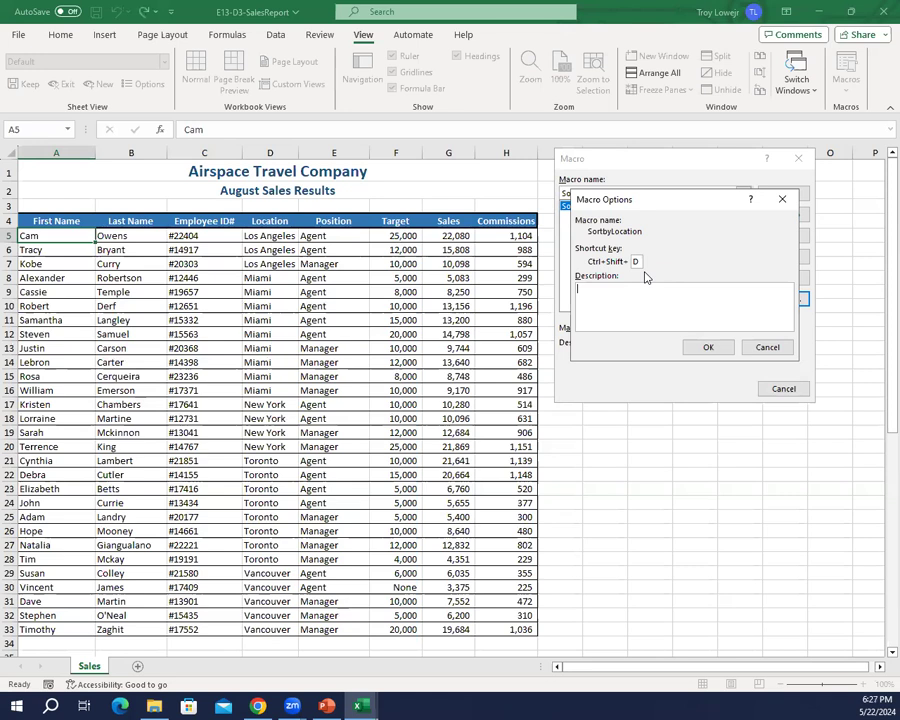
click(708, 347)
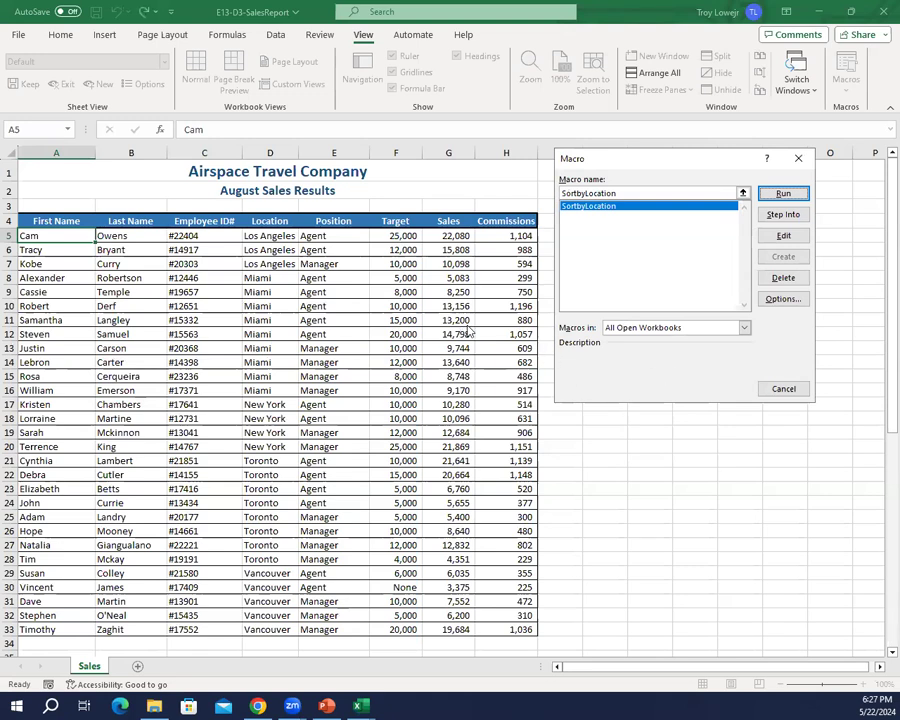
click(811, 160)
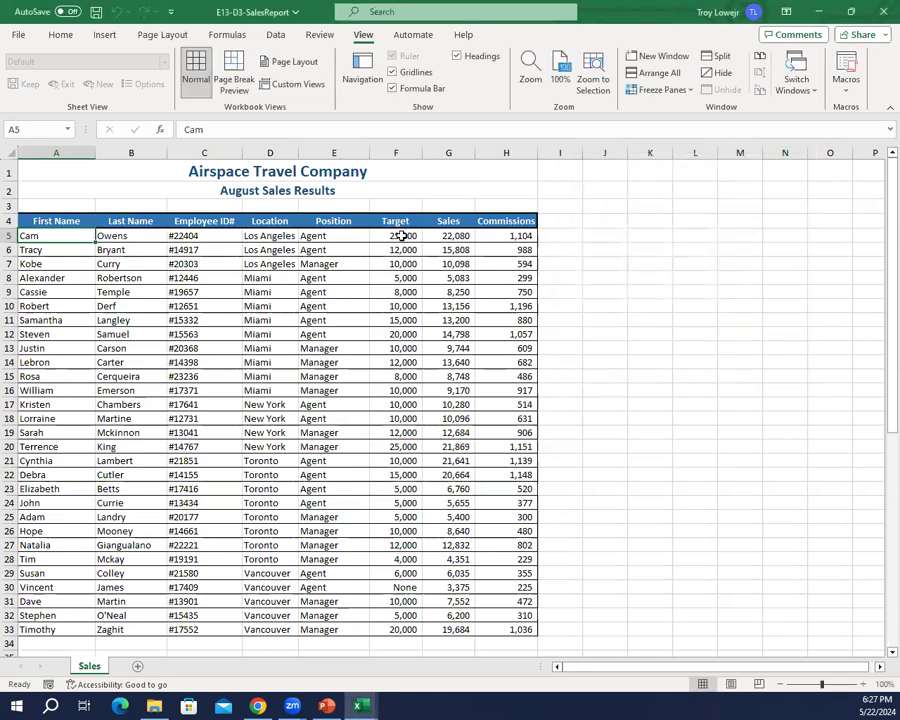
Sort the table by Sales from smallest to largest, and rerun the SortbyLocation macro with its assigned shortcut
click(447, 236)
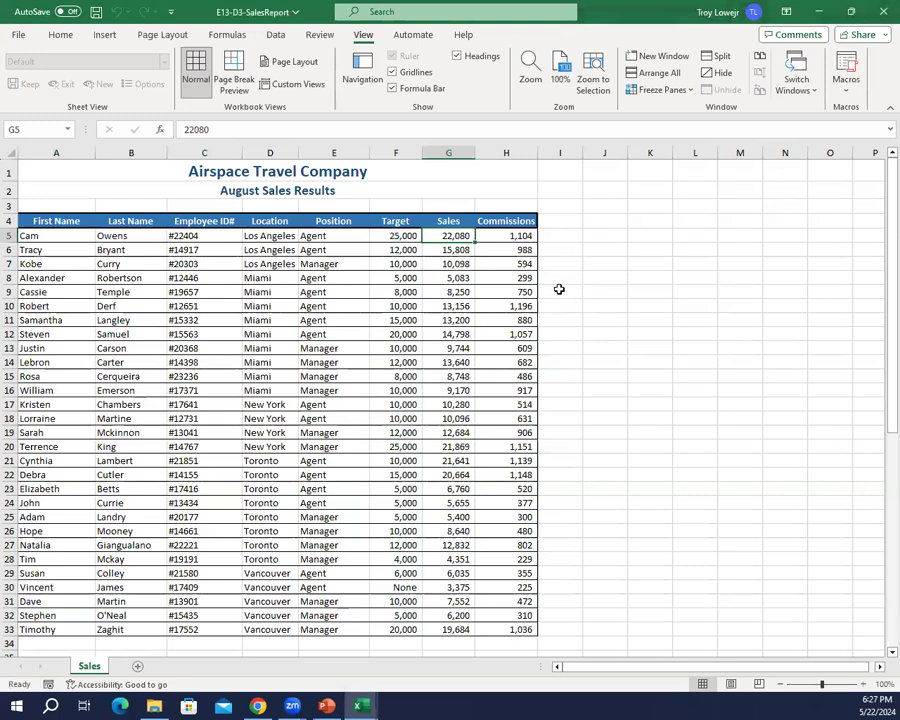
click(60, 35)
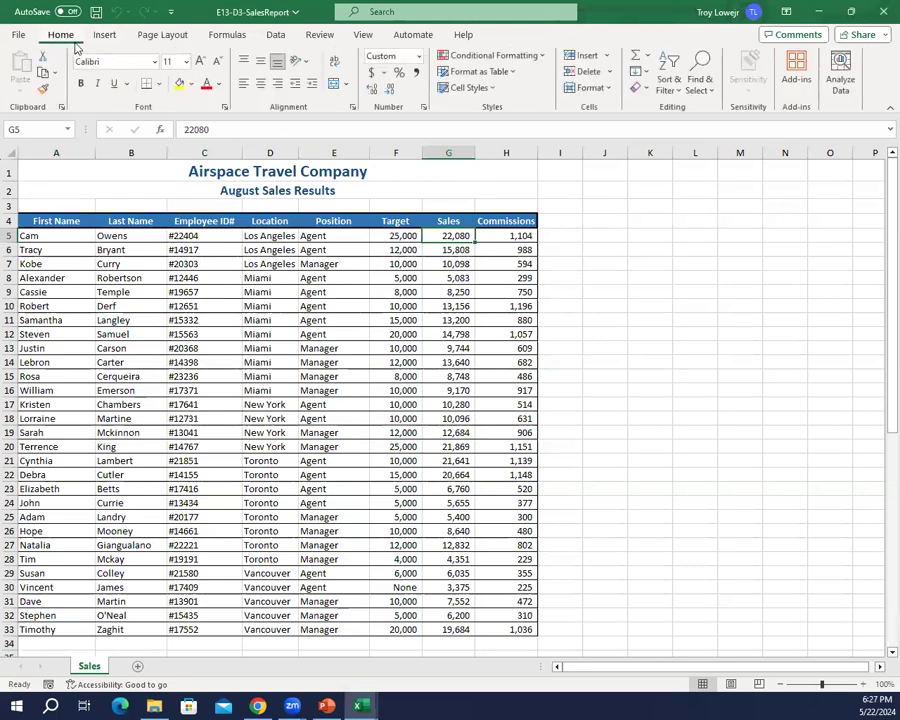
click(676, 98)
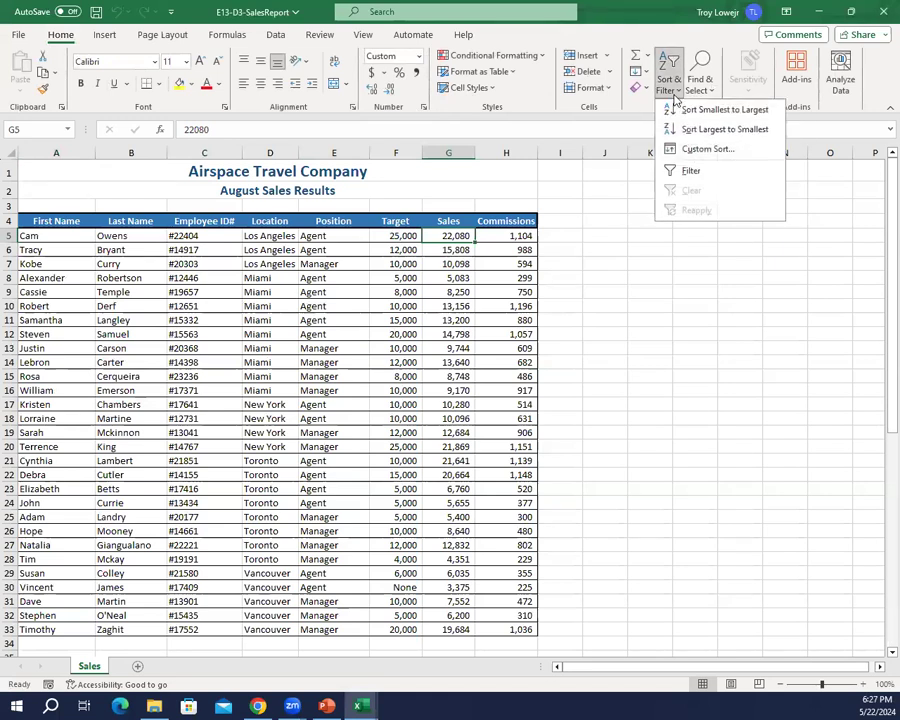
click(733, 117)
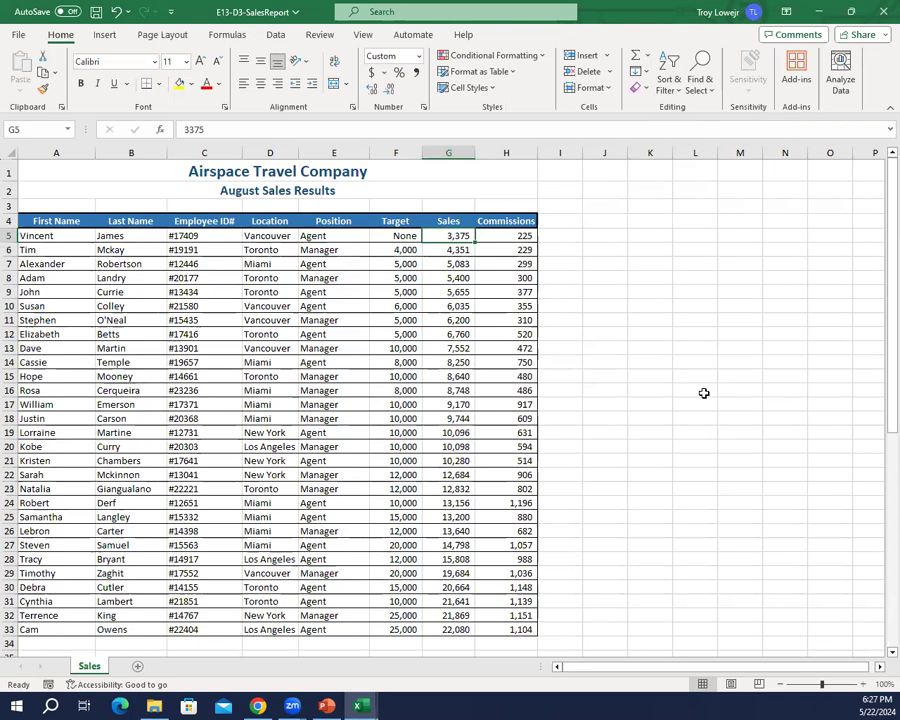
key(ctrl+shift+s)
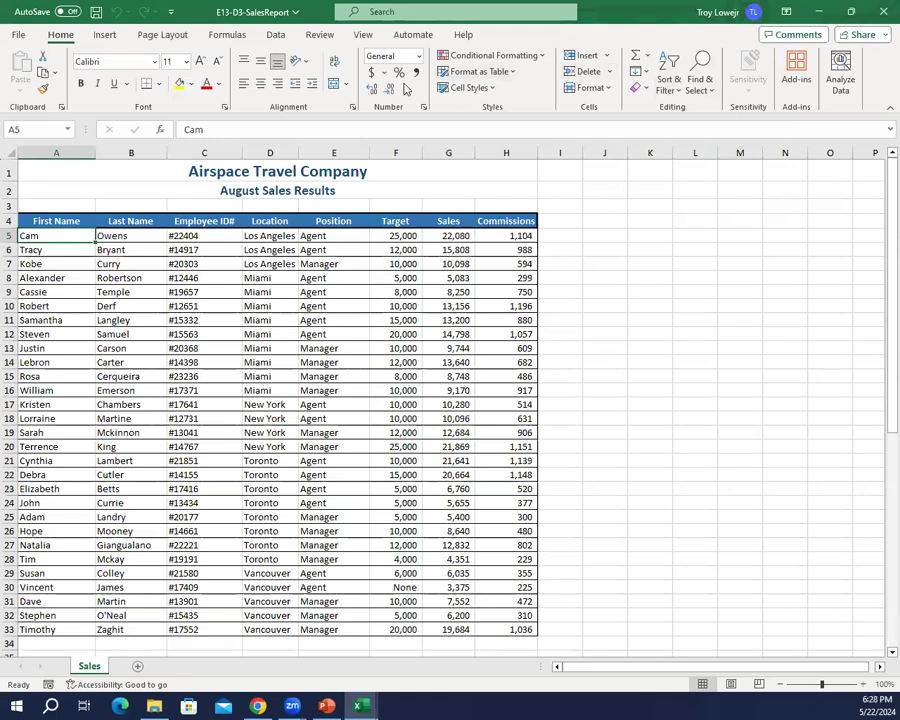
Start recording a new macro named SalesbyPosition, stored in this workbook, without a shortcut or description
click(360, 36)
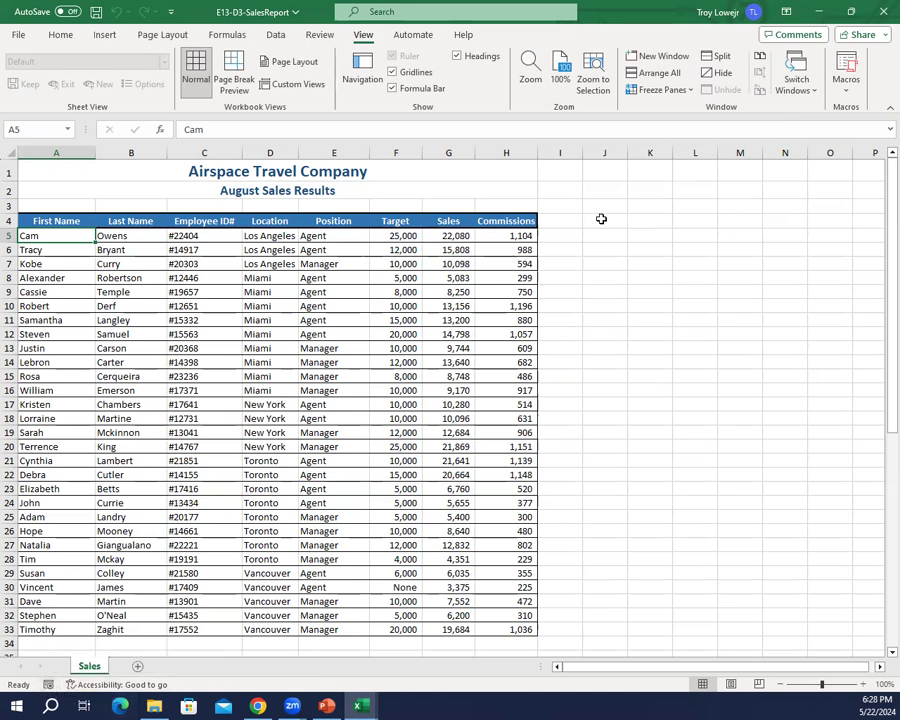
click(845, 90)
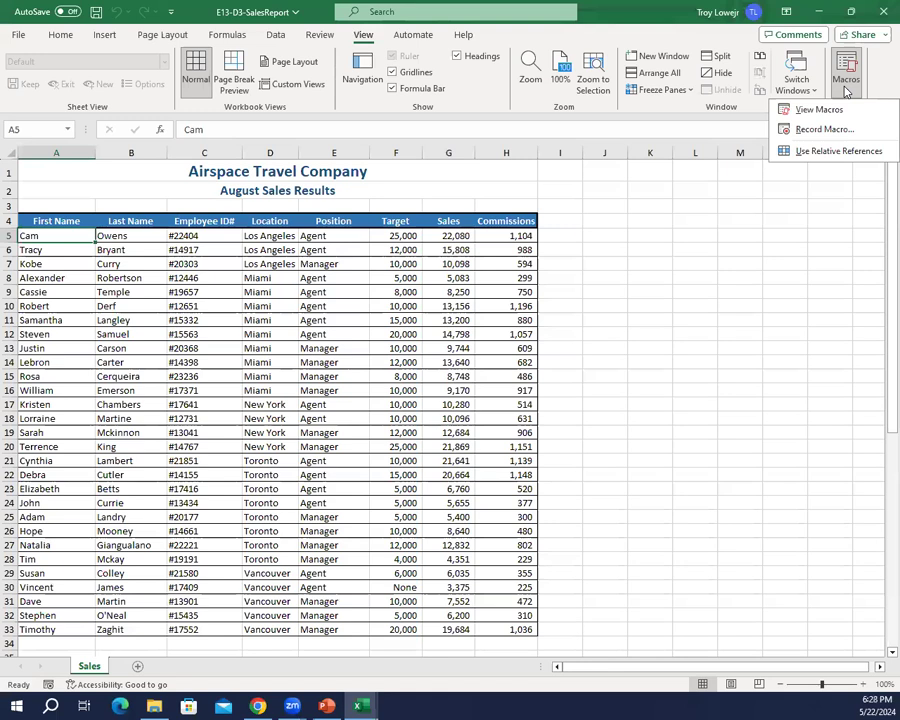
click(806, 130)
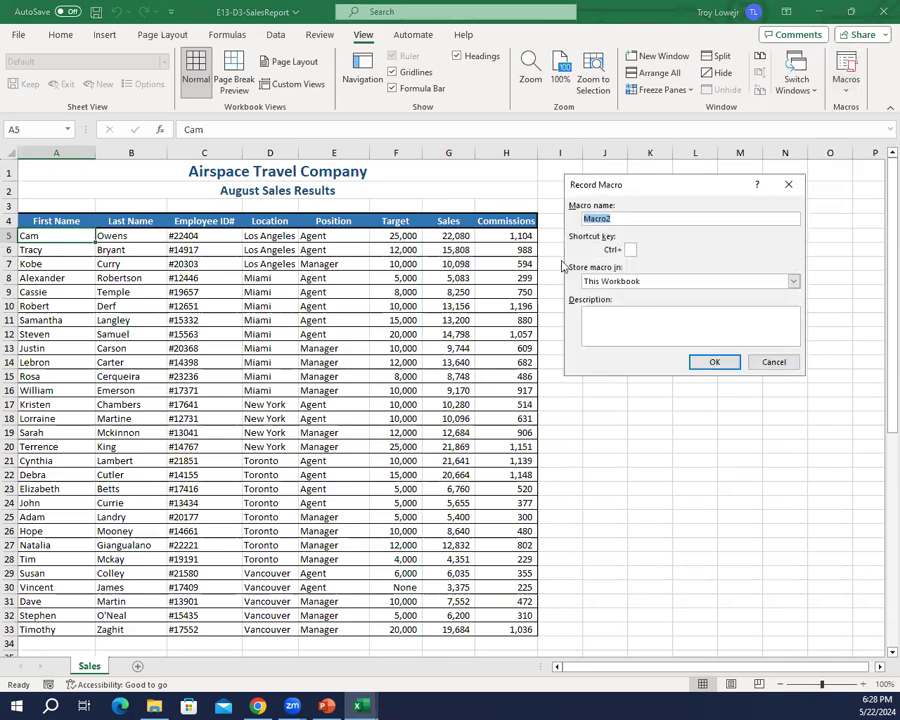
text(SalesbyPosition)
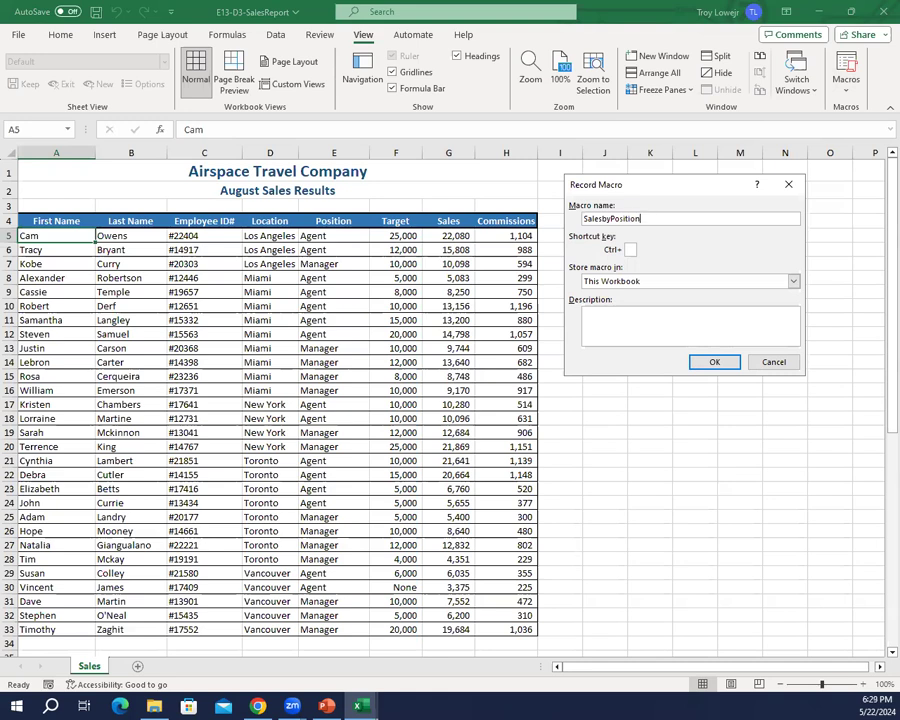
click(714, 363)
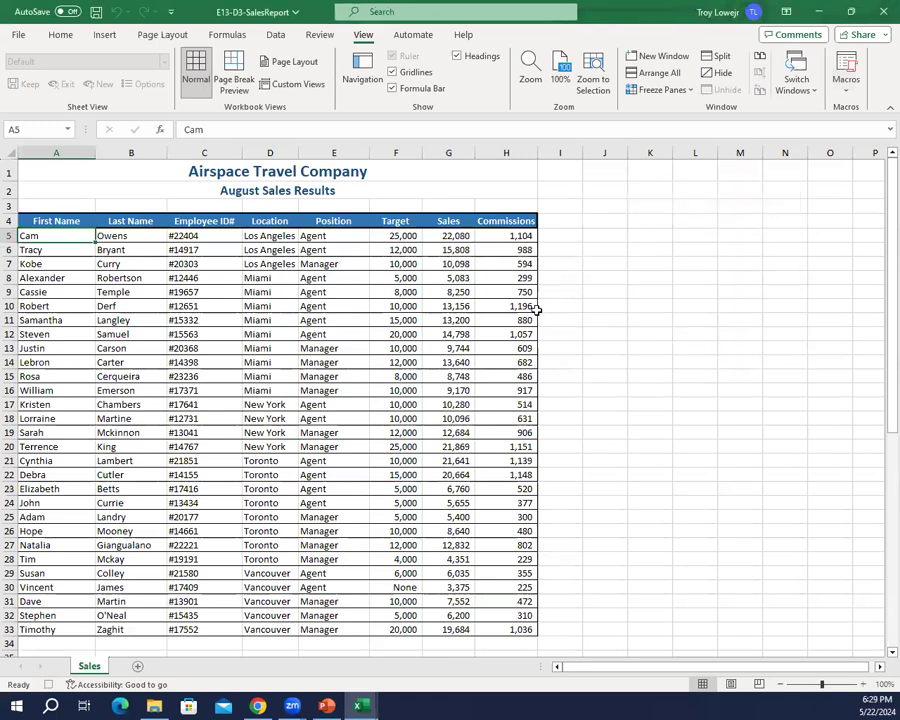
Begin a custom sort of the sales table and delete the existing Location, Position and First Name levels
click(60, 36)
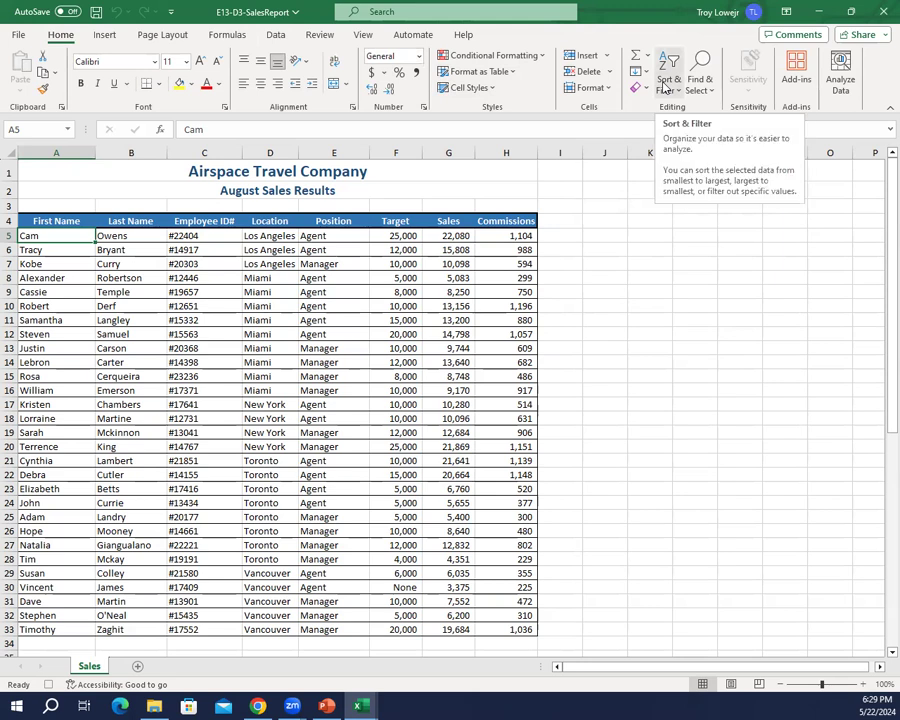
click(664, 88)
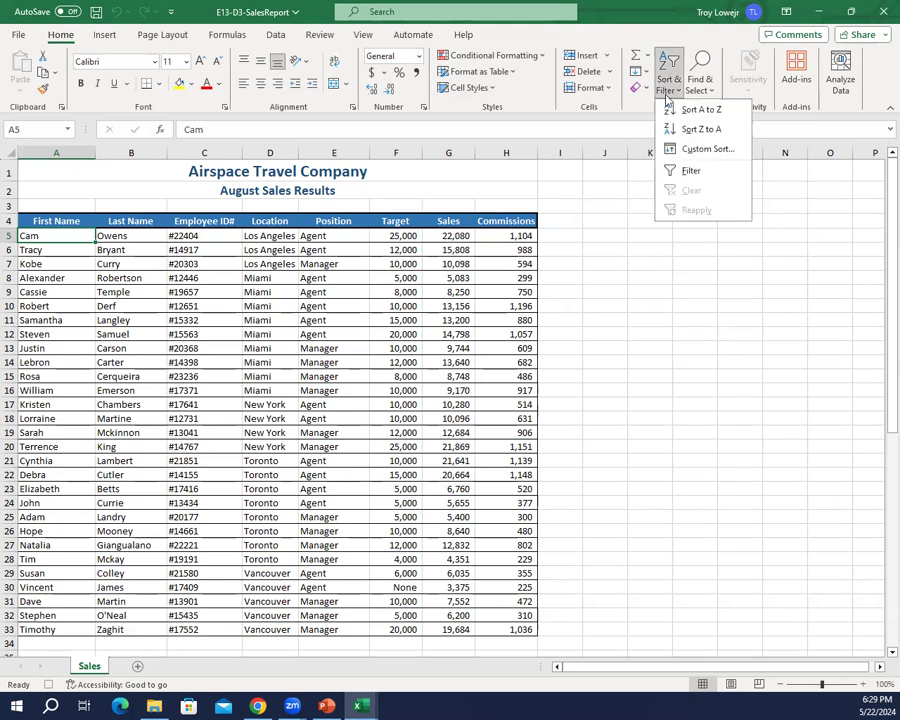
click(686, 150)
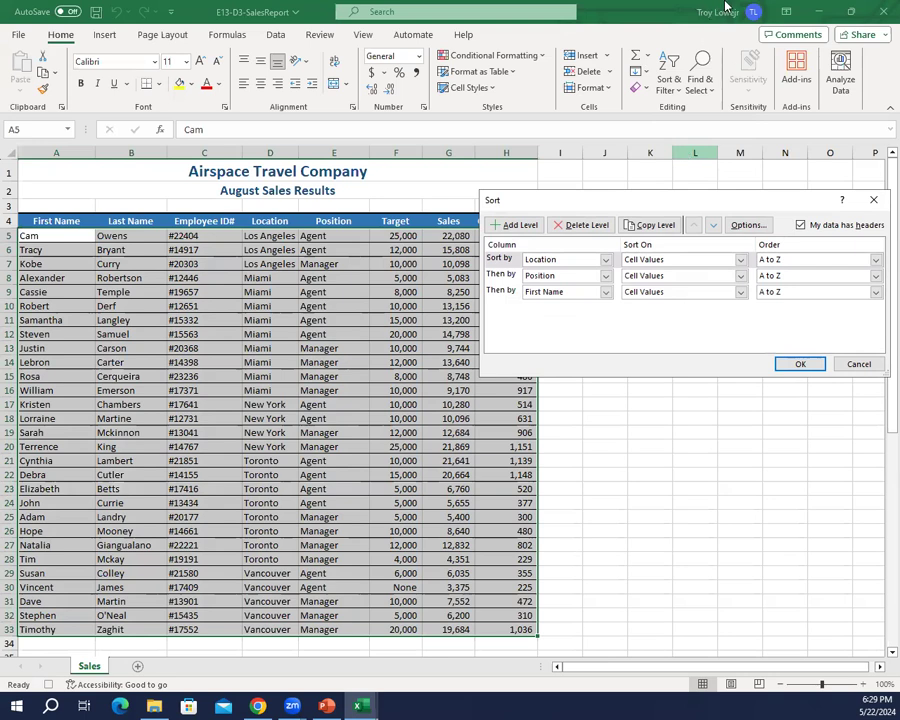
click(583, 227)
click(583, 227)
click(583, 227)
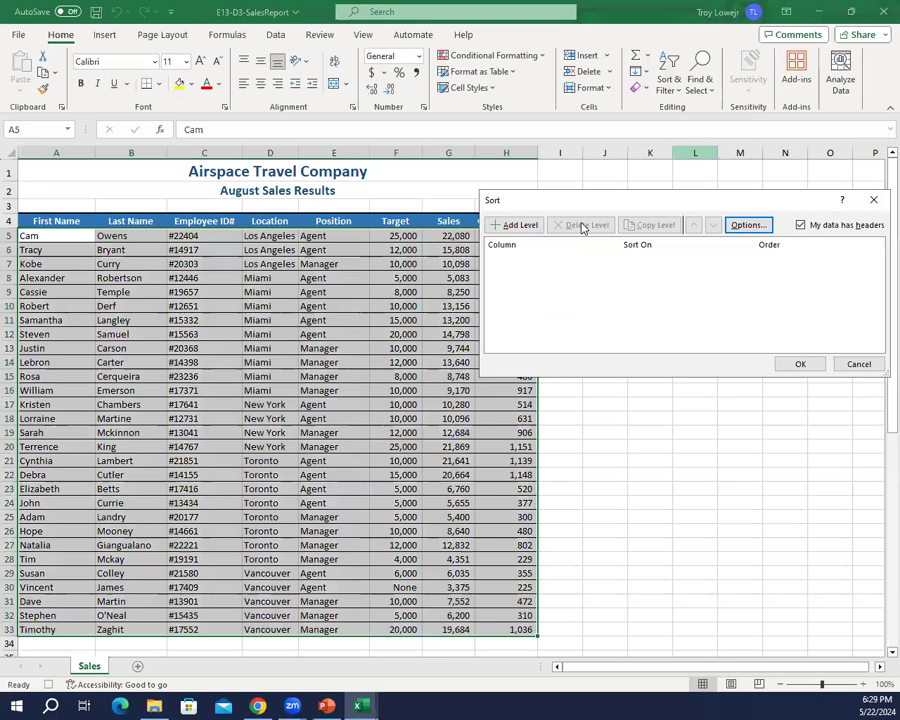
Sort the table by Position from A to Z and, within it, by Sales from smallest to largest
click(520, 226)
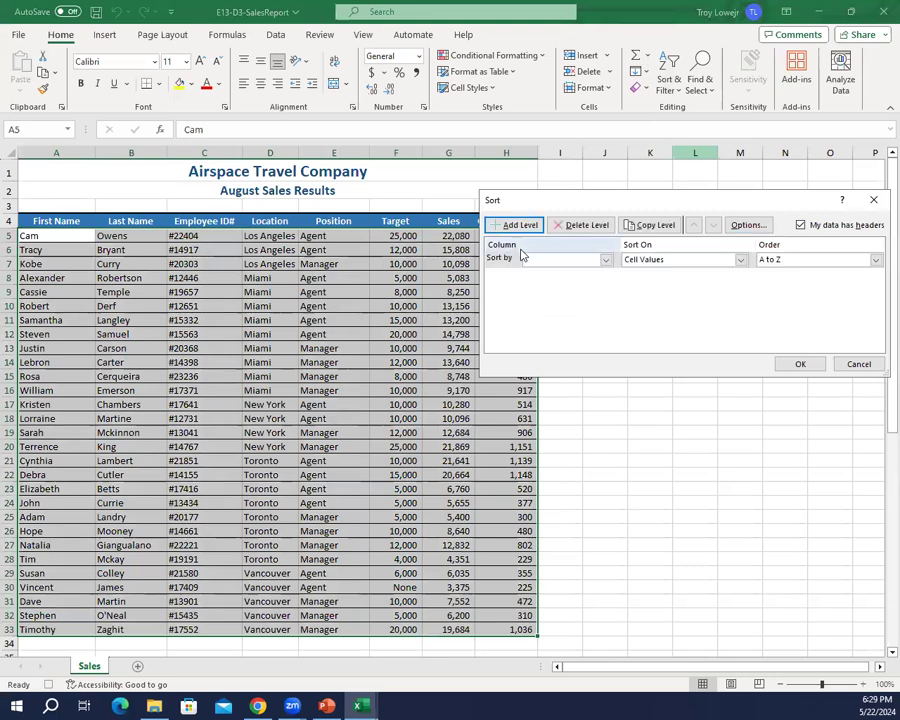
click(552, 260)
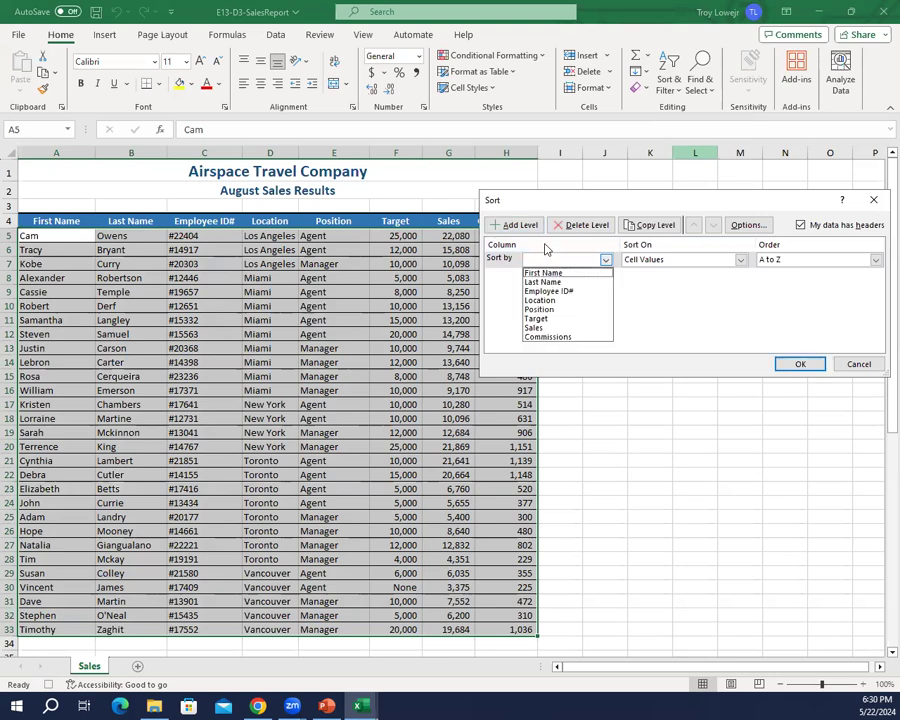
key(p)
key(Tab)
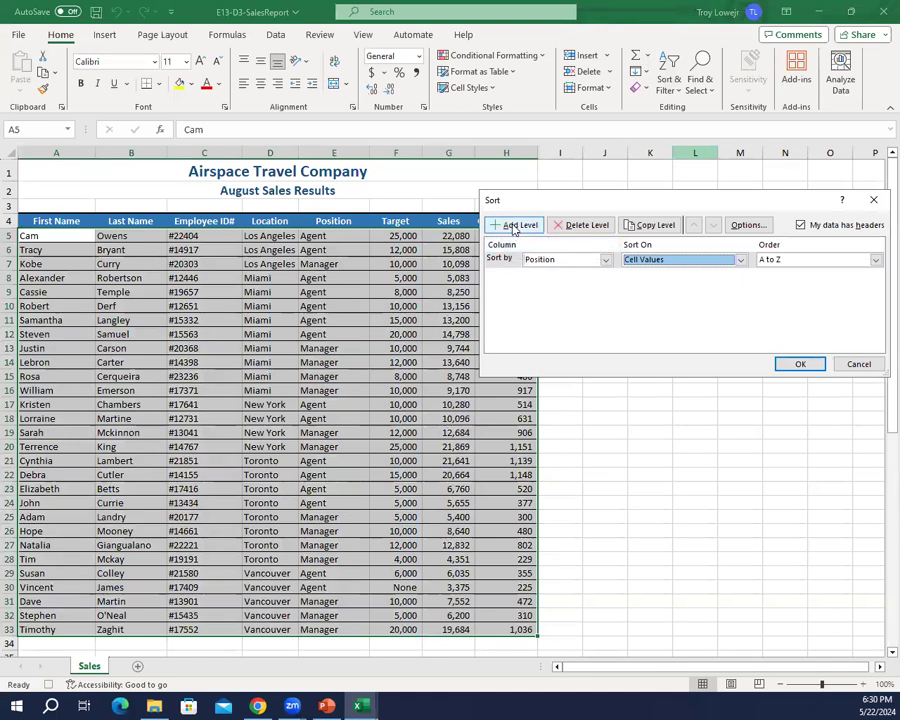
click(514, 226)
click(538, 277)
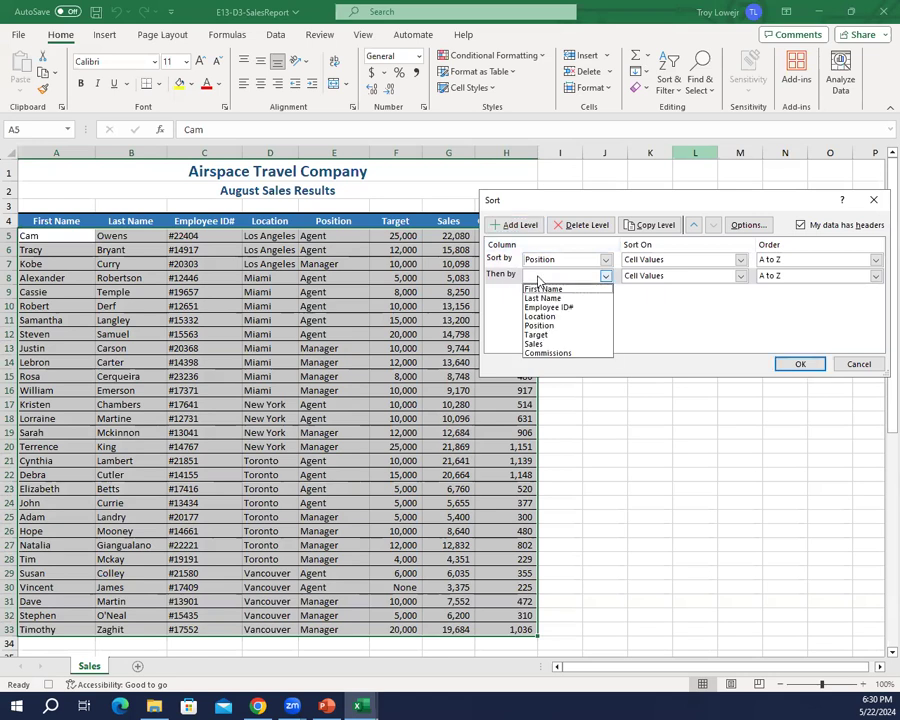
key(s)
key(l)
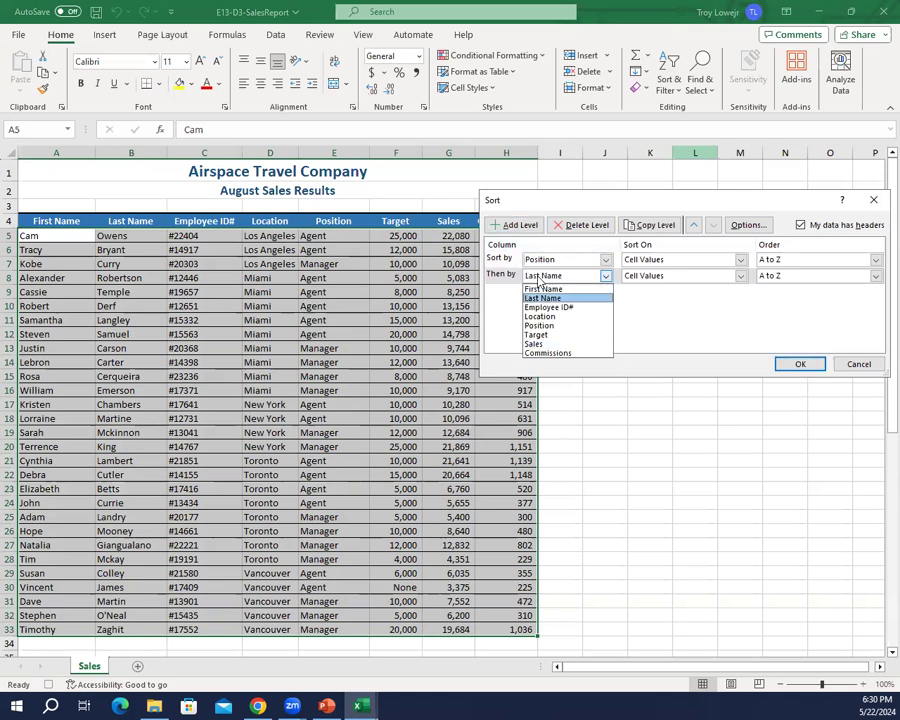
key(s)
key(Tab)
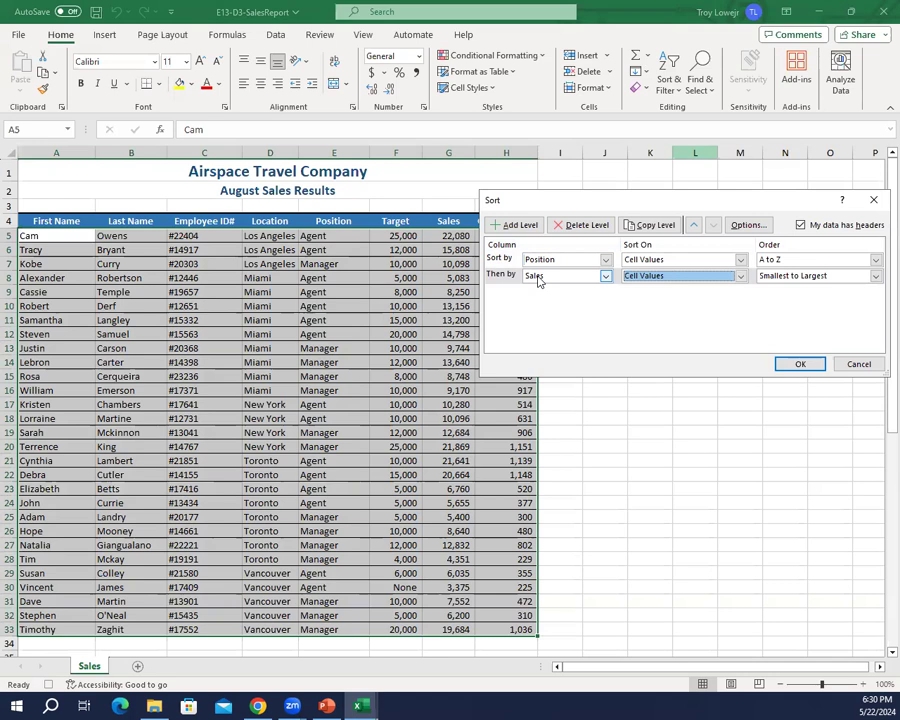
key(Tab)
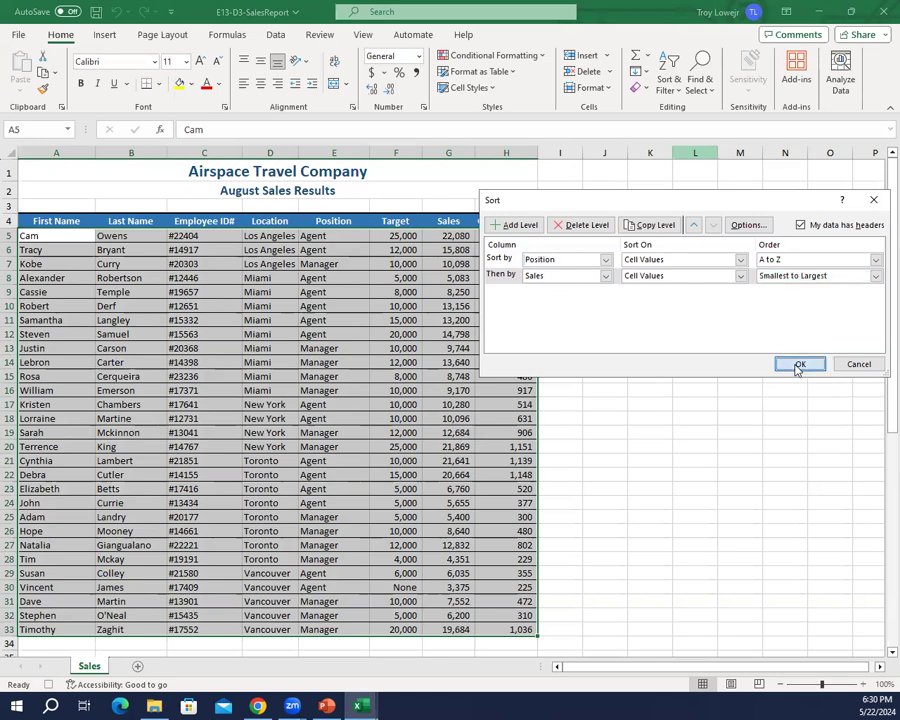
click(799, 365)
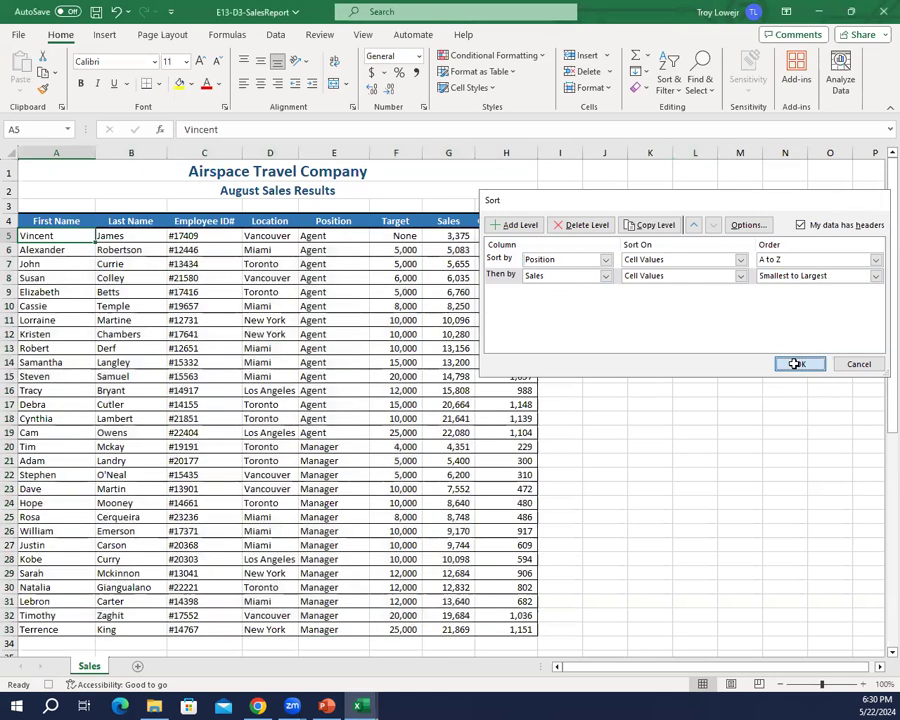
Stop recording the SalesbyPosition macro
click(363, 36)
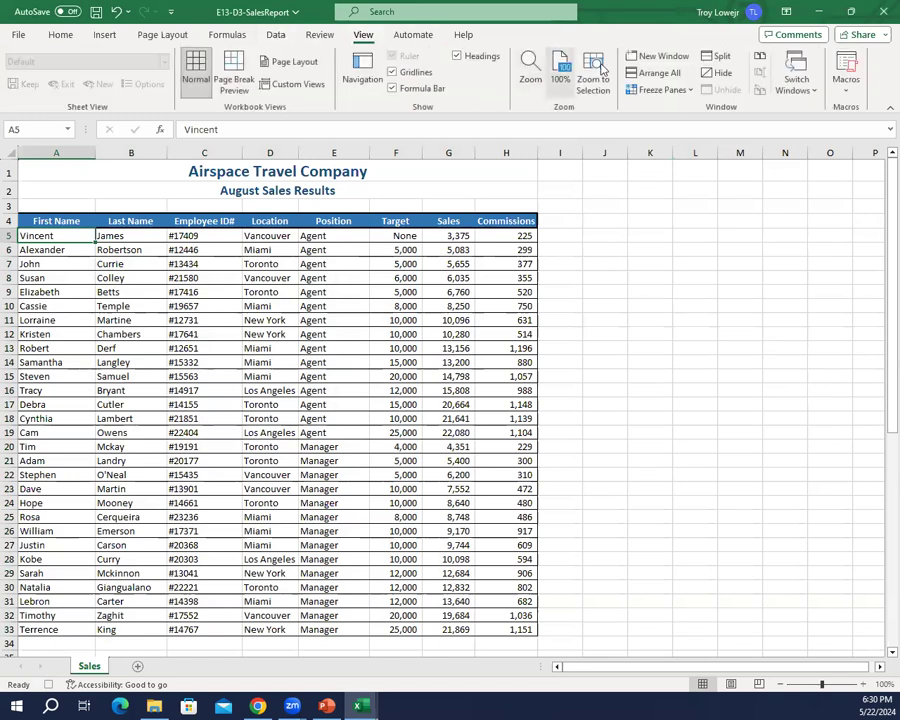
click(851, 93)
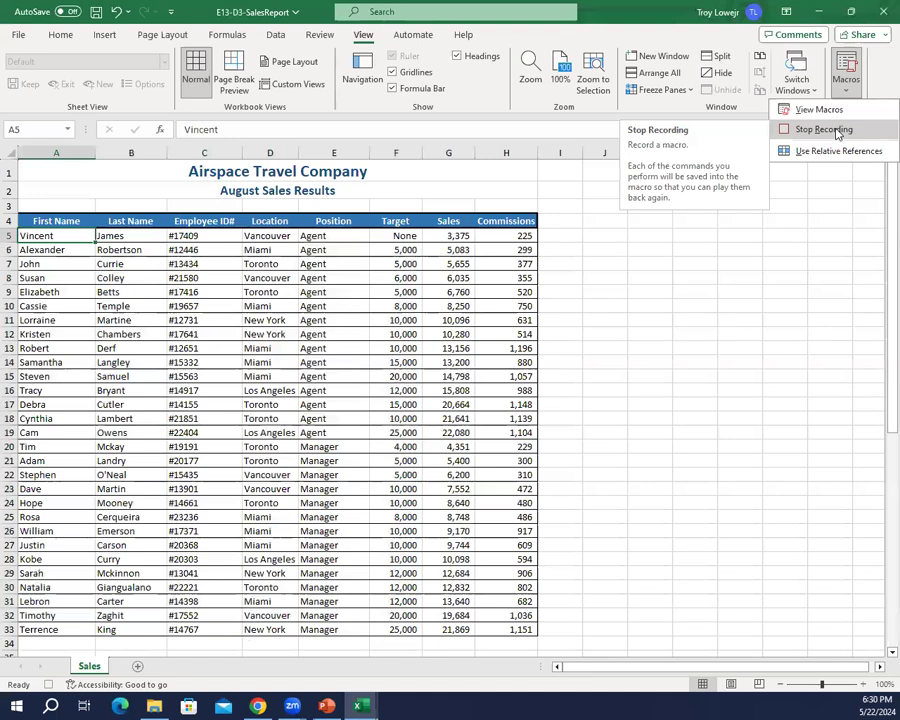
click(838, 129)
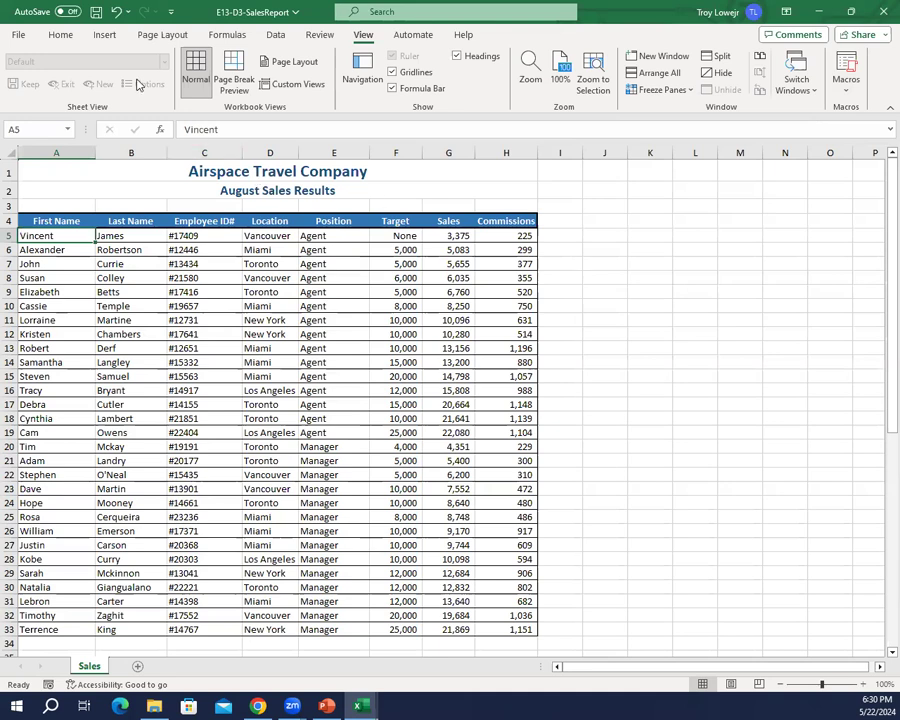
Draw a rounded rectangle about 1.31" wide and 0.39" high over columns J and K near row 4, labelled "Sort by Location"
click(103, 36)
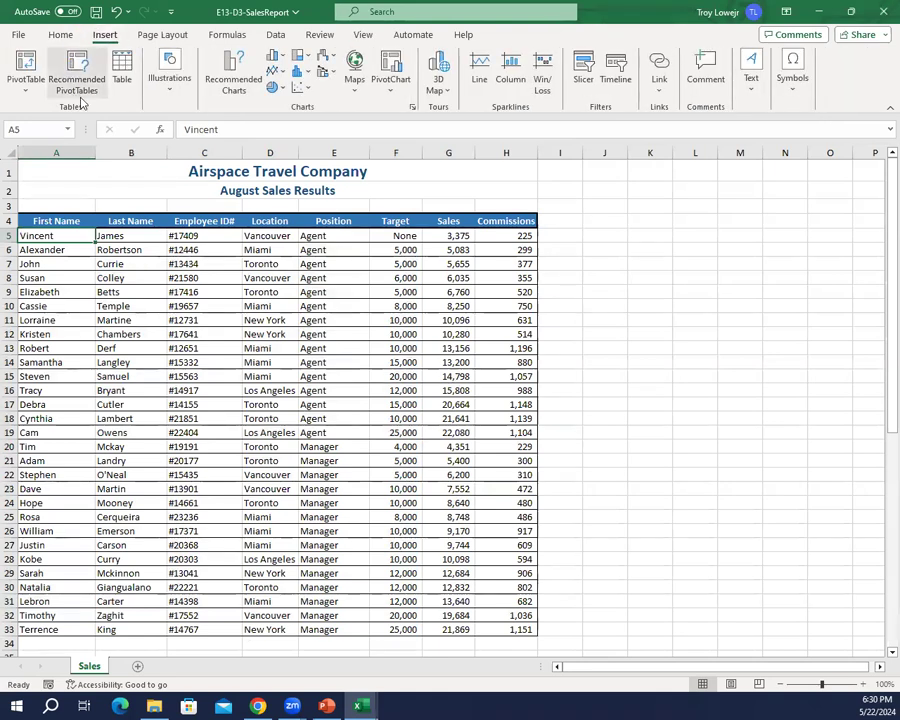
click(175, 96)
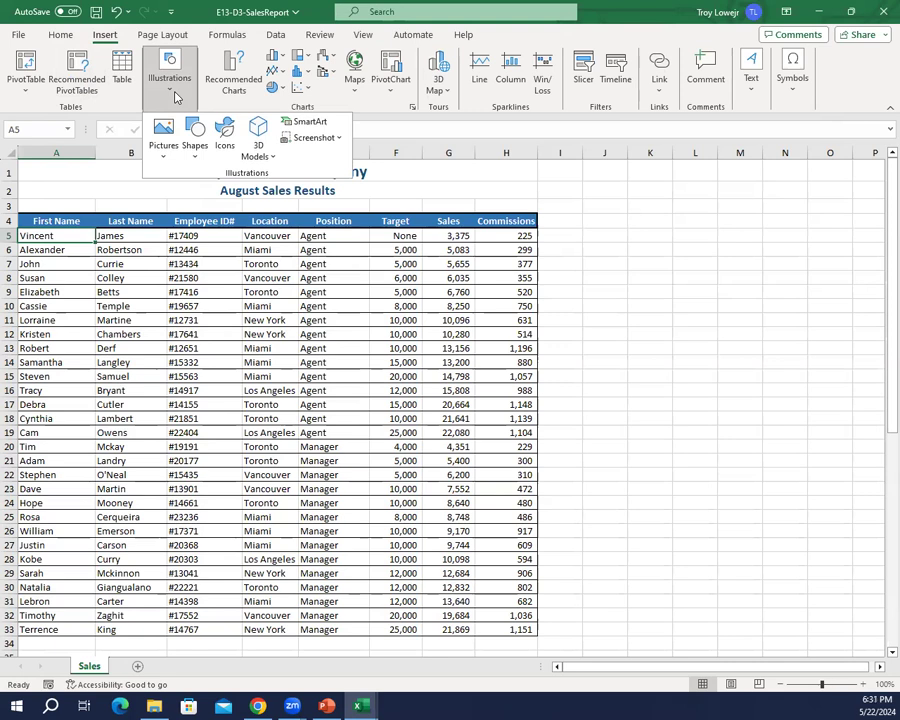
click(194, 148)
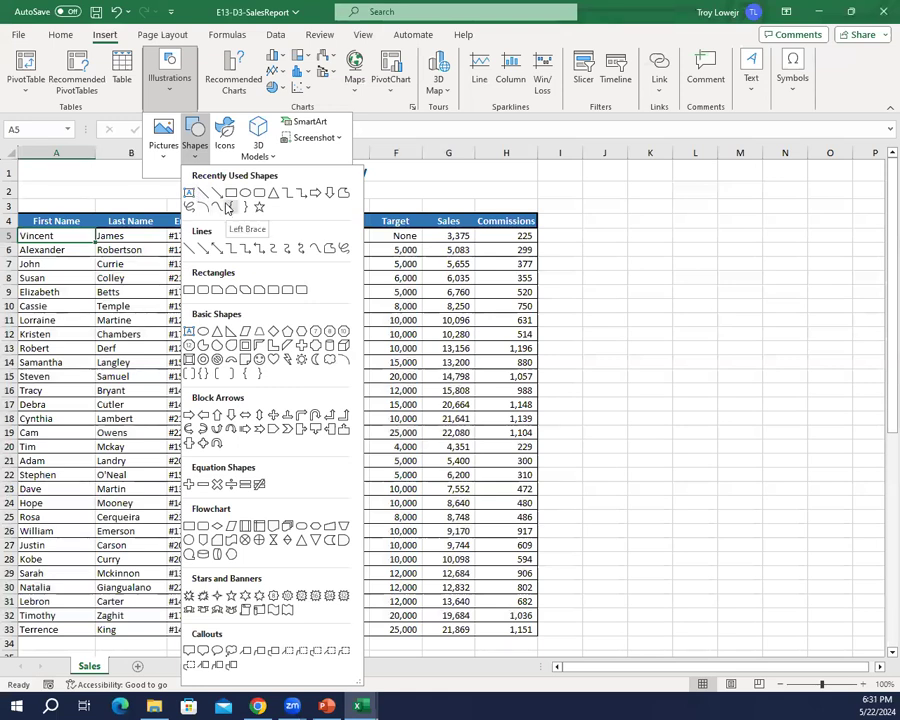
click(204, 291)
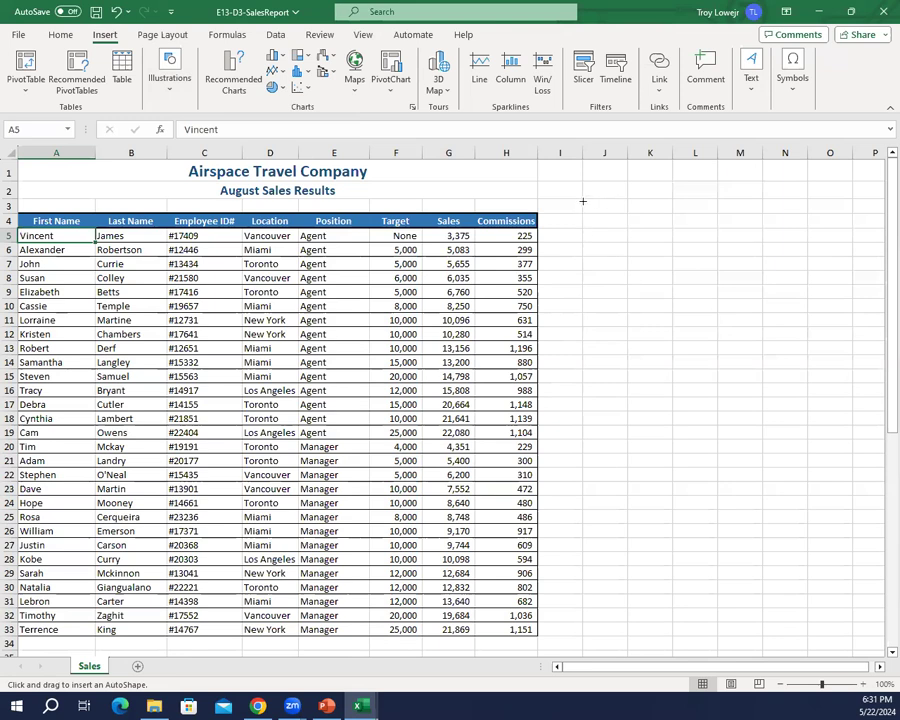
drag(584, 204, 670, 228)
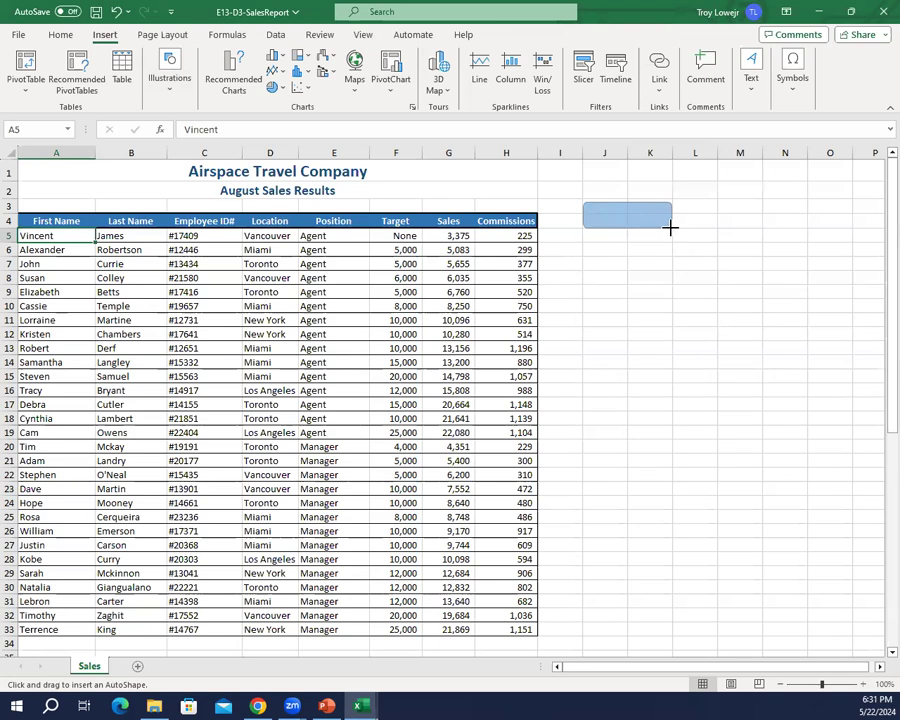
drag(670, 228, 671, 228)
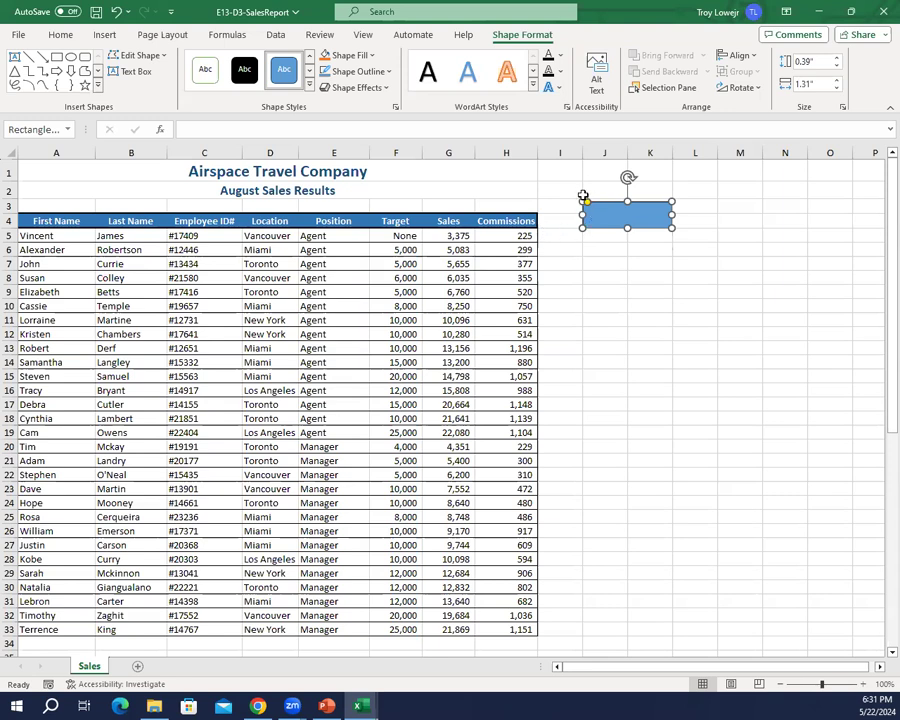
text(Sort by Location)
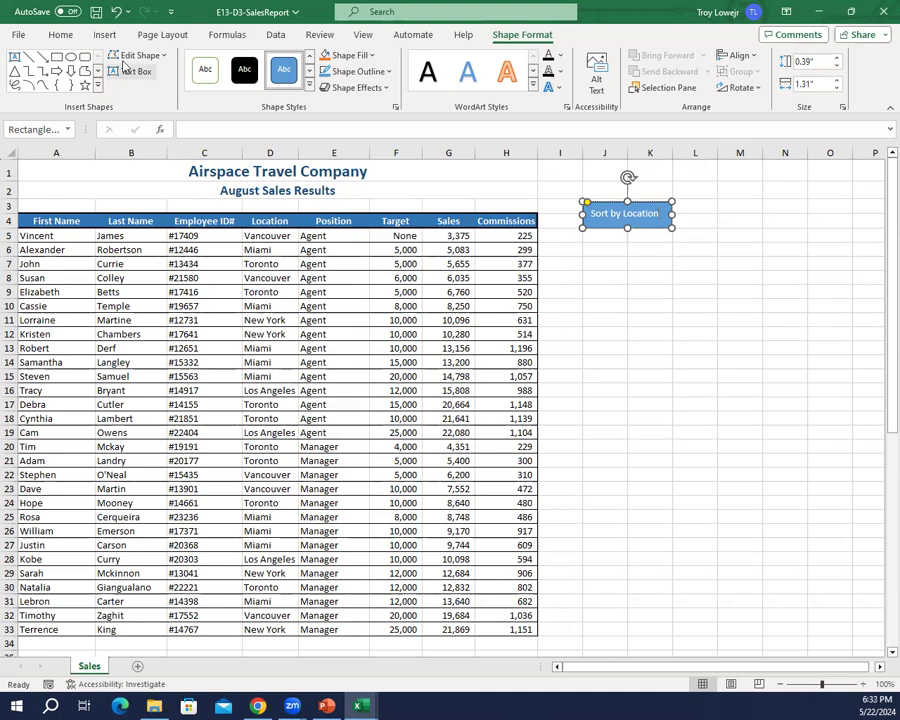
Add a second rounded rectangle, about 1.37" wide and 0.4" high, below the Sort by Location shape, labelled "Sort by Sales"
click(104, 34)
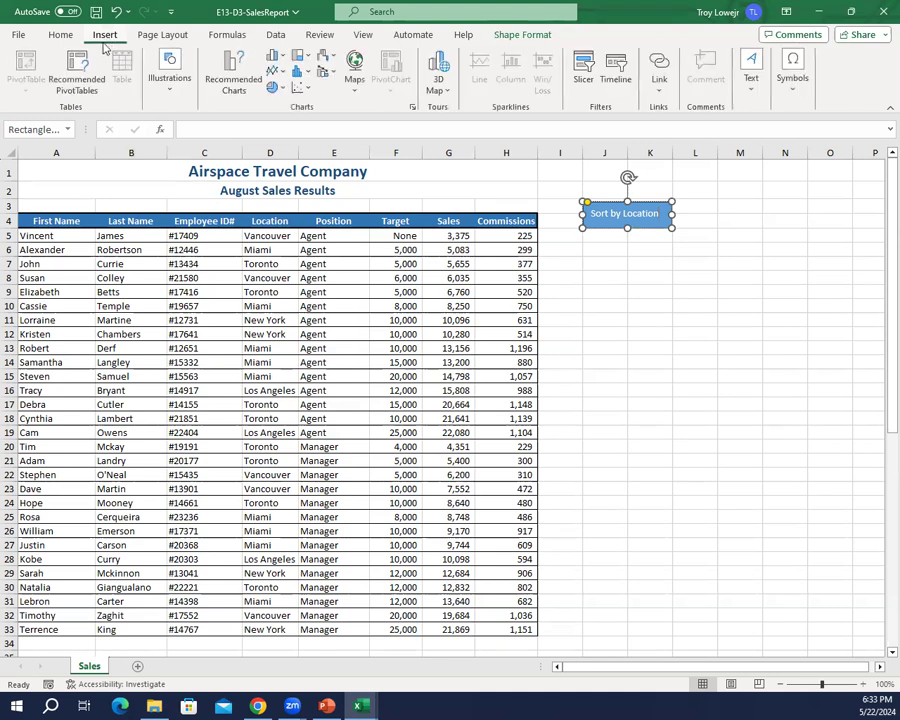
click(176, 84)
click(192, 142)
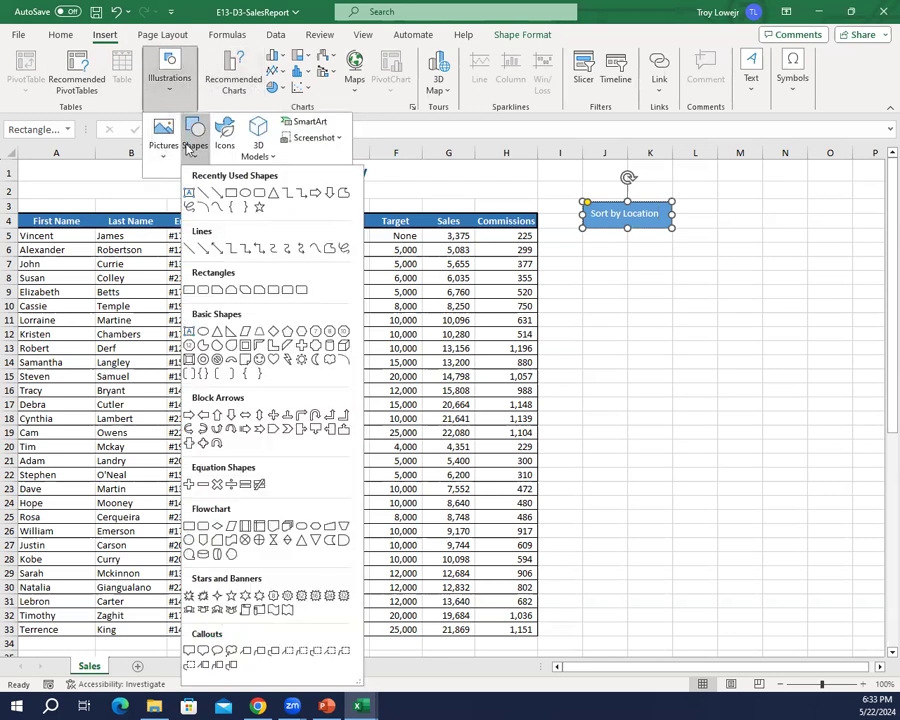
click(202, 292)
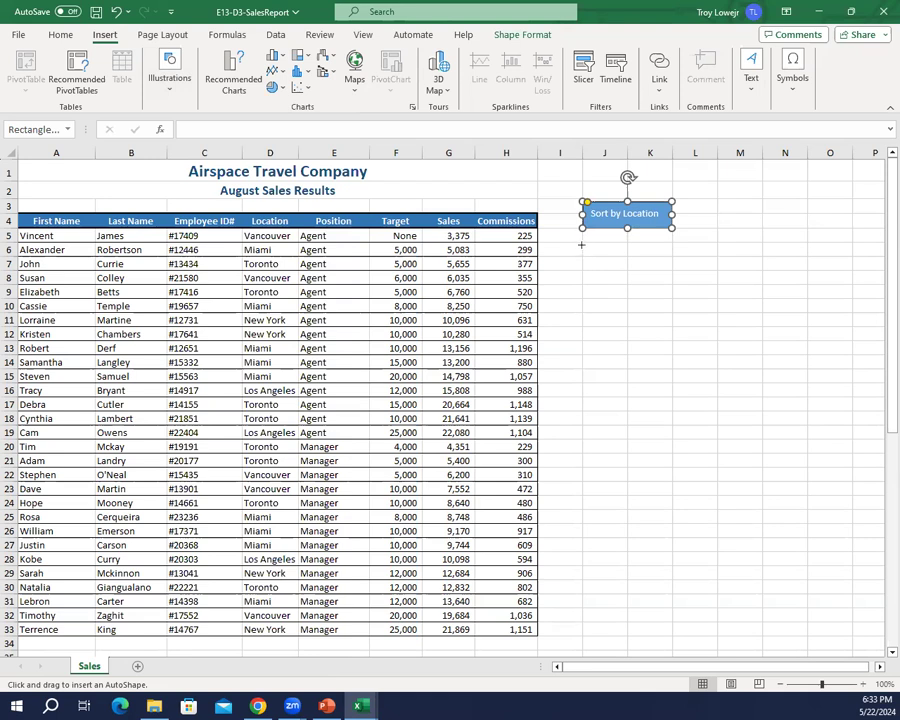
drag(583, 248, 673, 270)
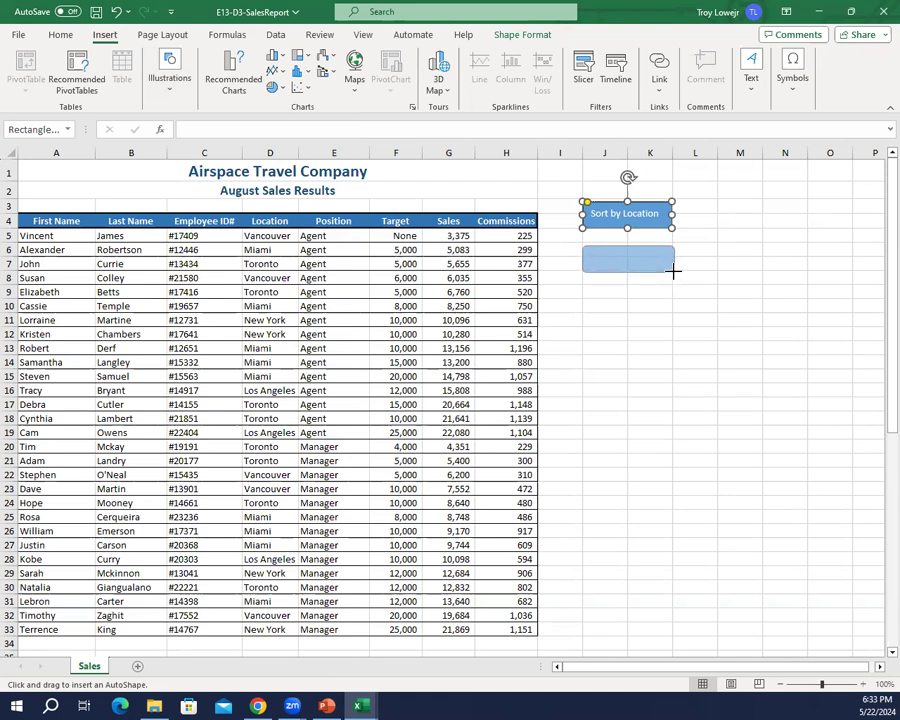
drag(673, 270, 675, 271)
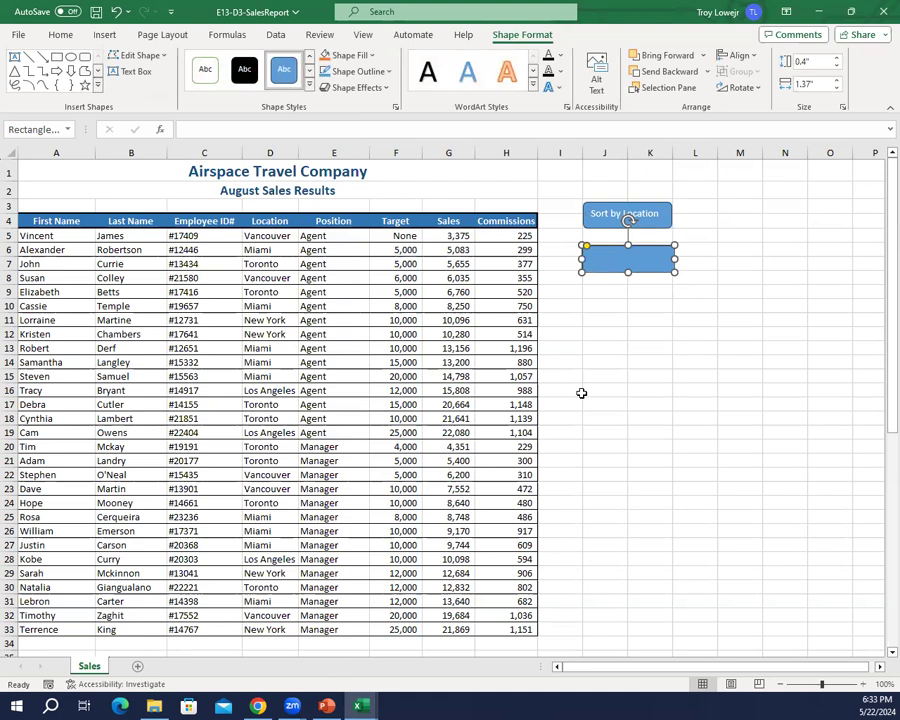
text(Sort by Sales)
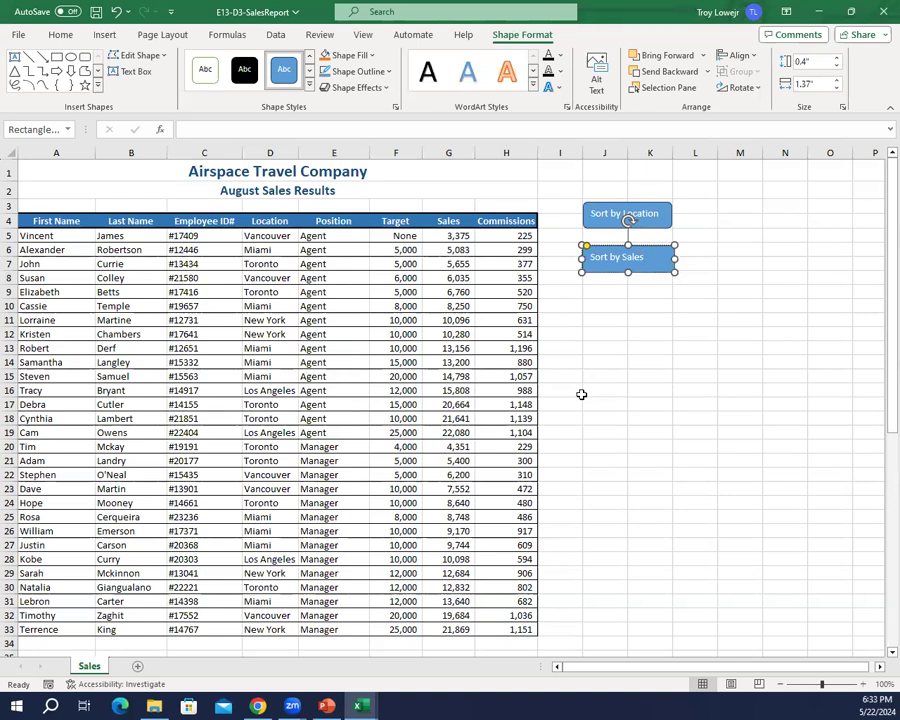
click(581, 393)
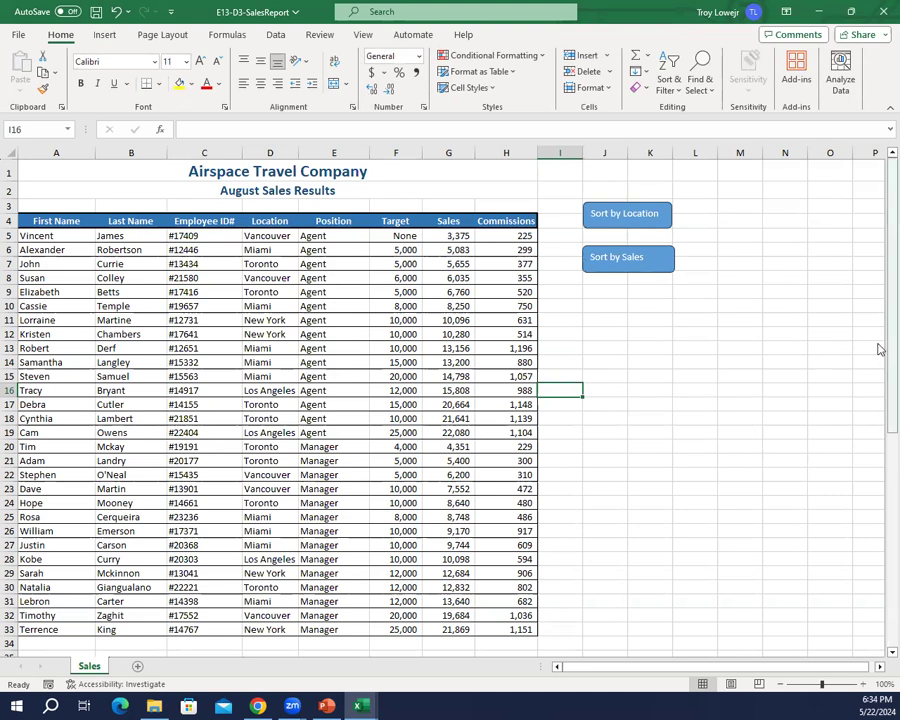
Assign the SortbyLocation macro to the Sort by Location shape
right_click(628, 219)
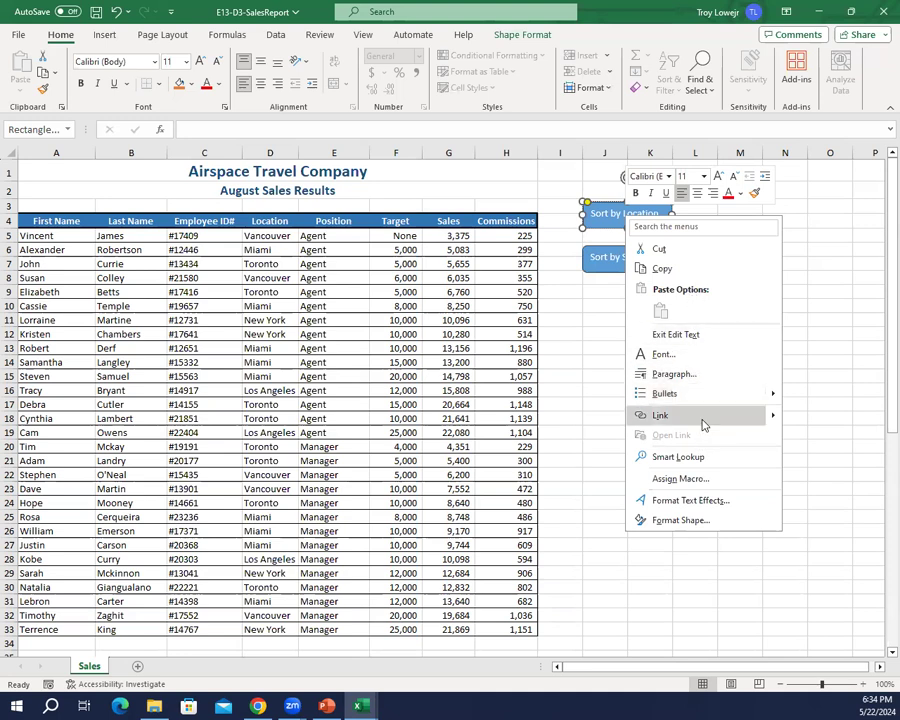
mouse_move(773, 421)
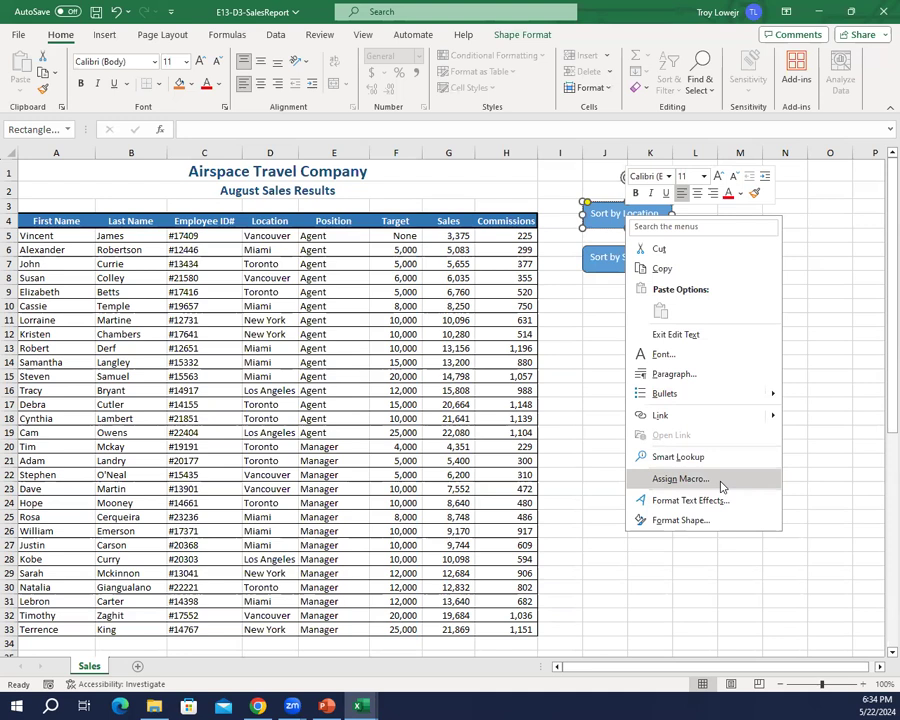
click(721, 484)
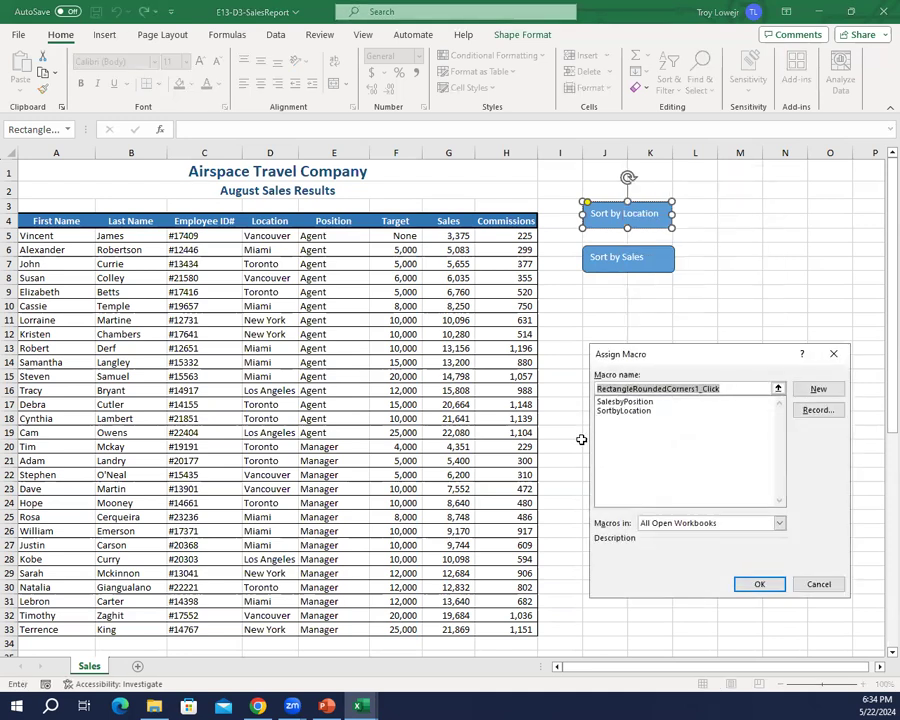
click(630, 411)
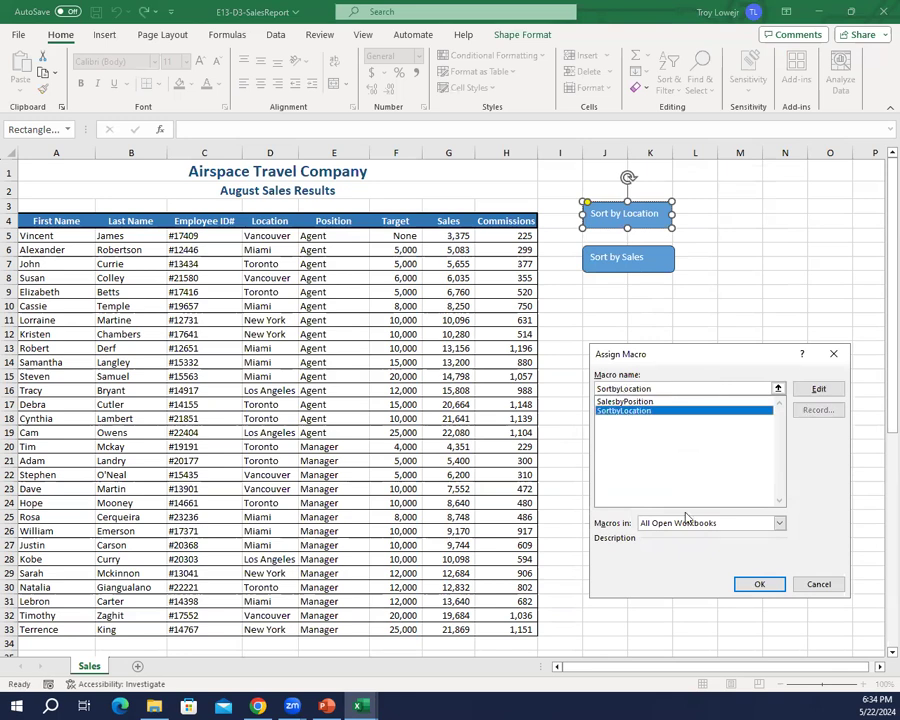
click(759, 585)
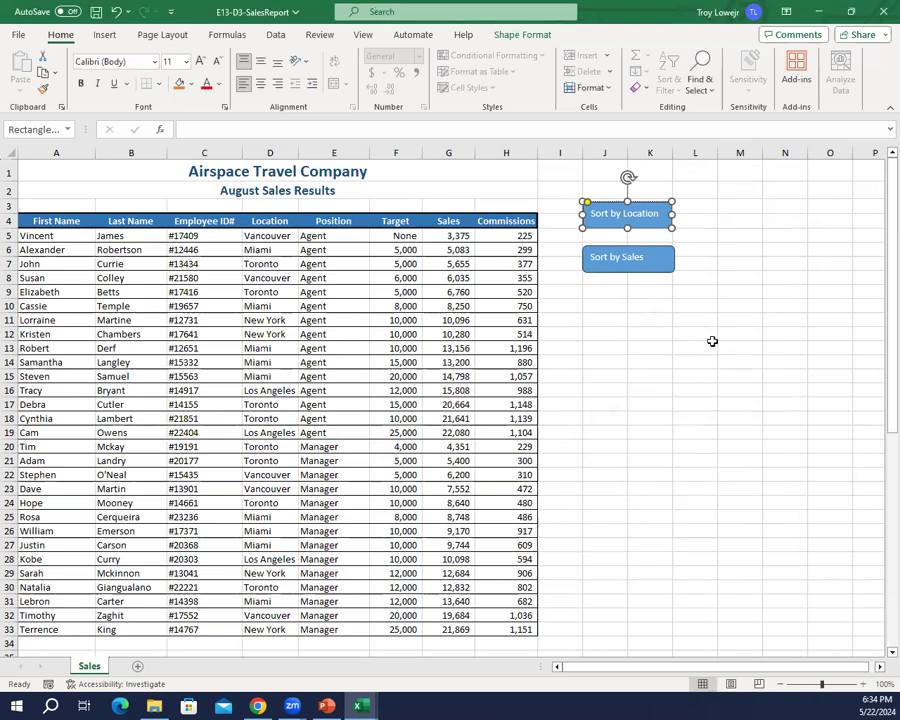
Assign the SalesbyPosition macro to the Sort by Sales shape
right_click(626, 256)
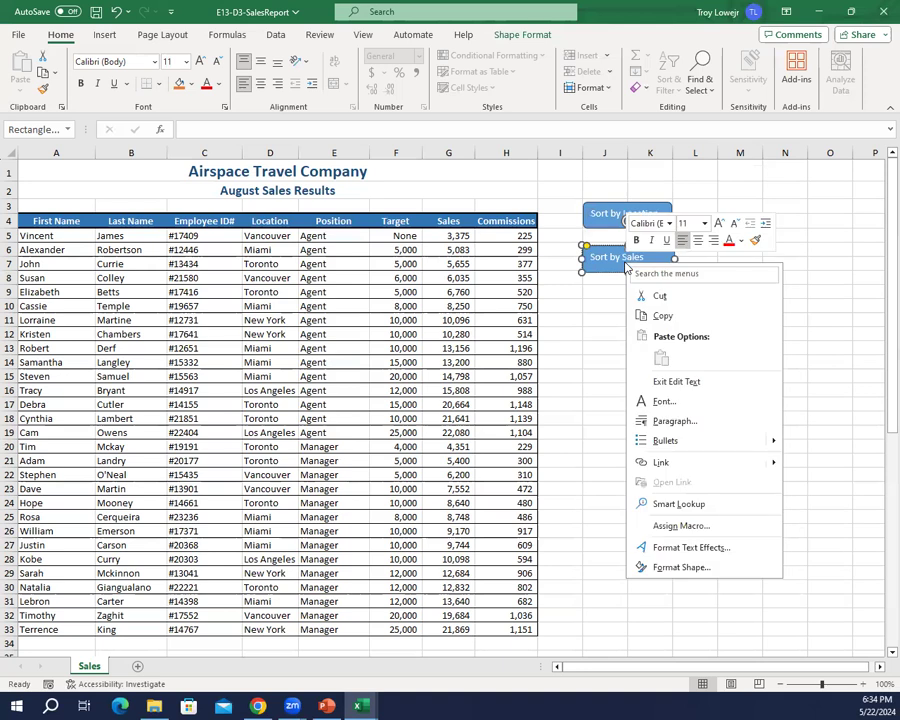
click(676, 527)
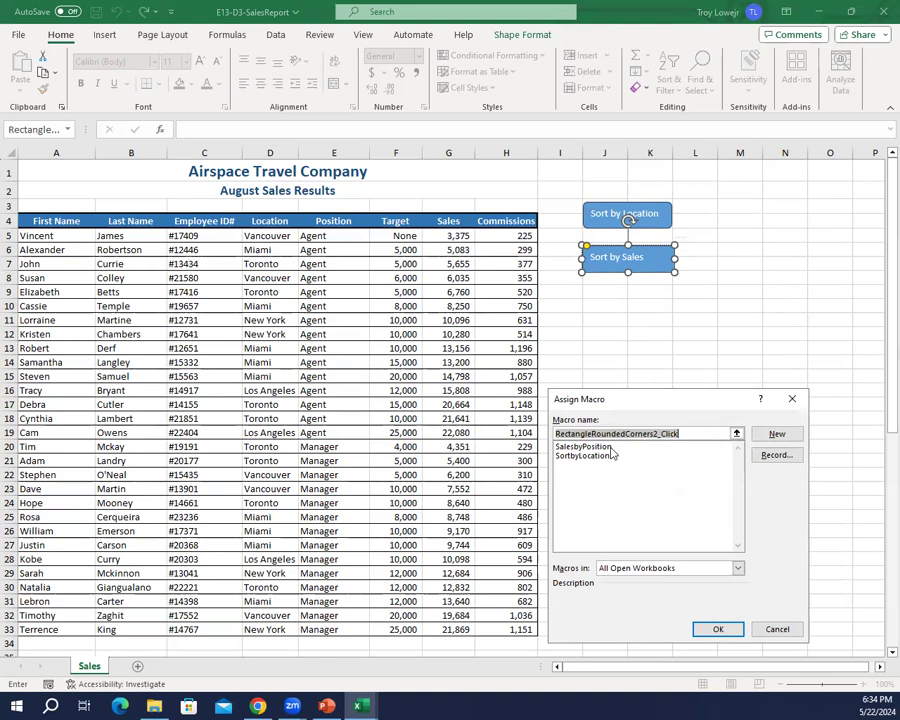
click(611, 449)
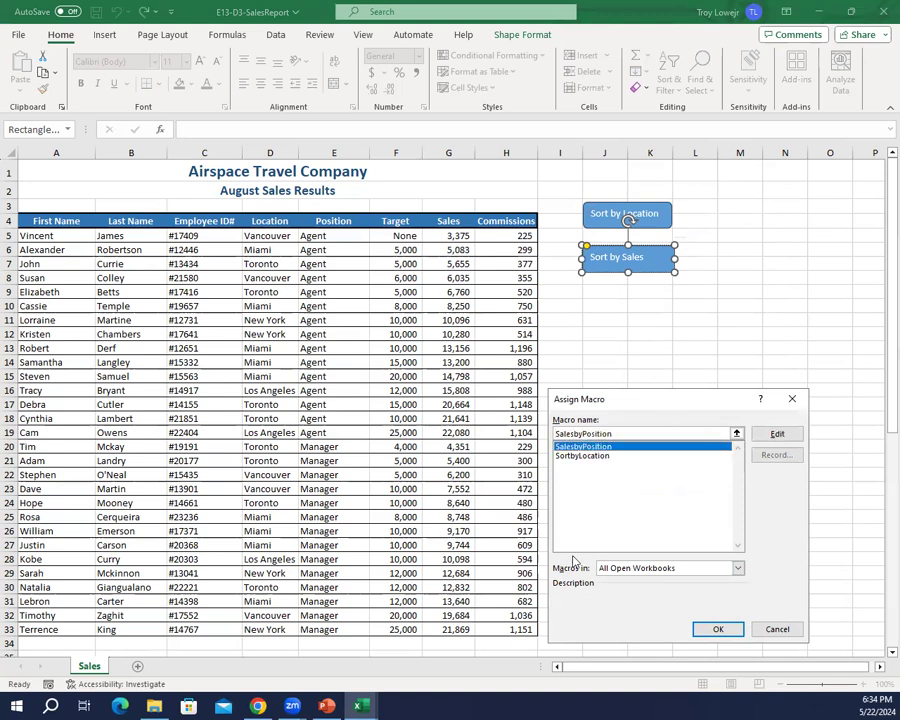
click(719, 630)
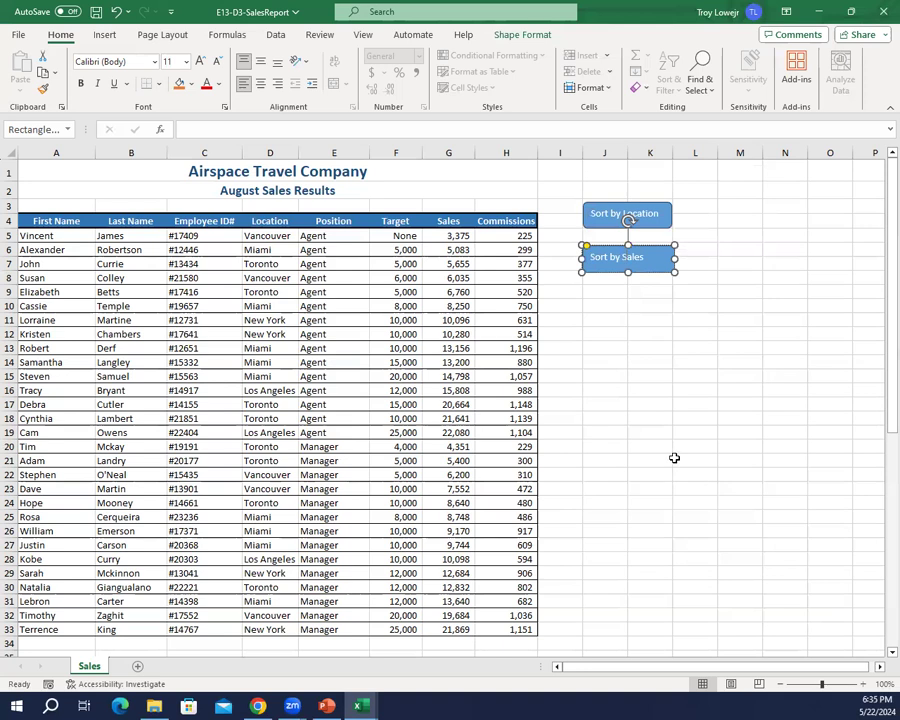
Deselect the shape and run both macros from their shapes, Sort by Location first and Sort by Sales second
click(596, 414)
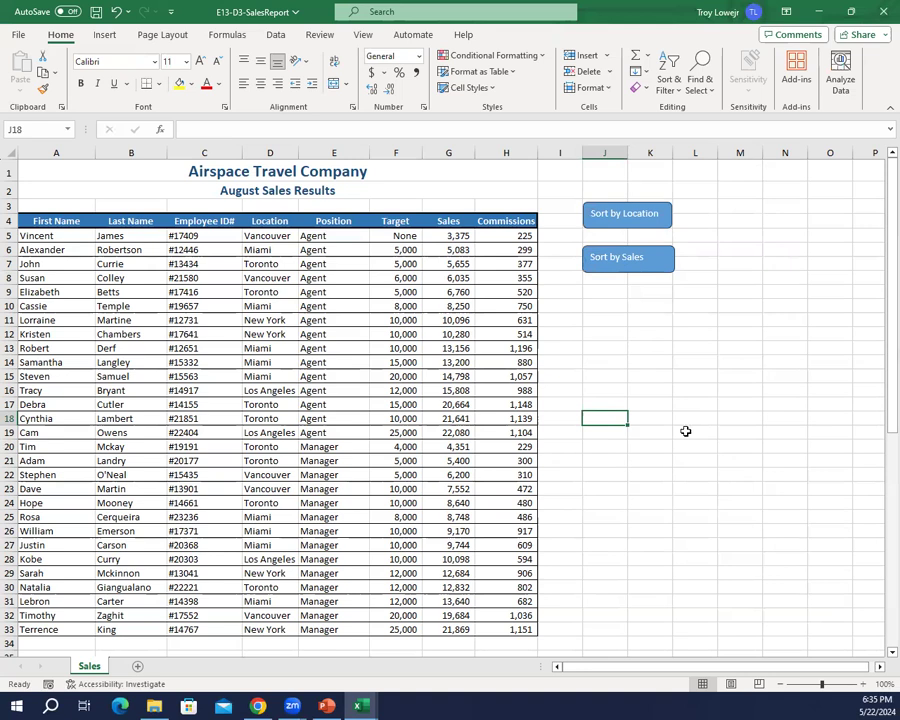
click(618, 221)
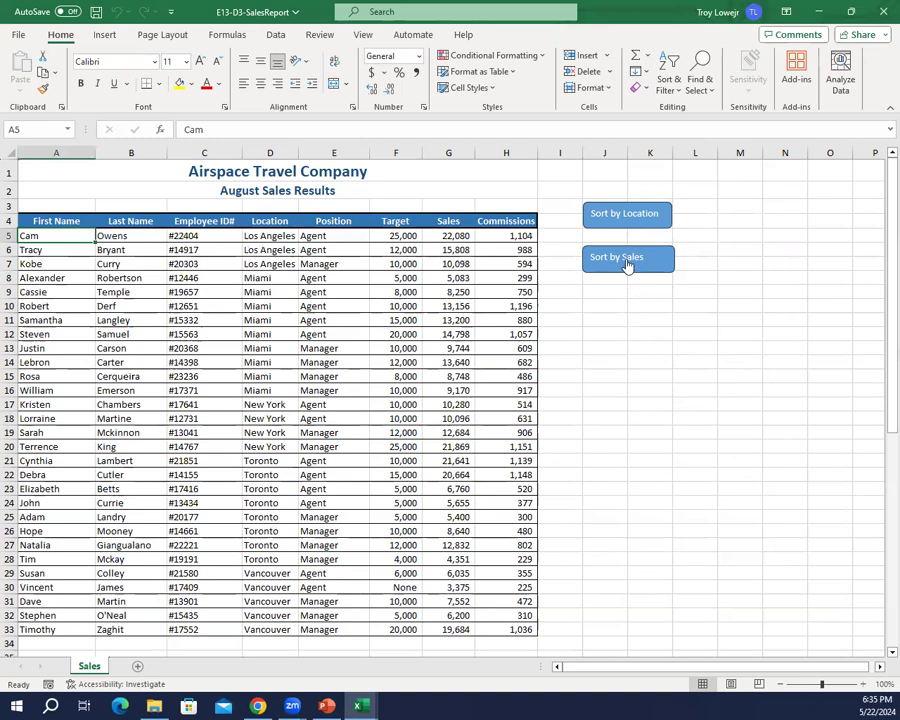
click(627, 263)
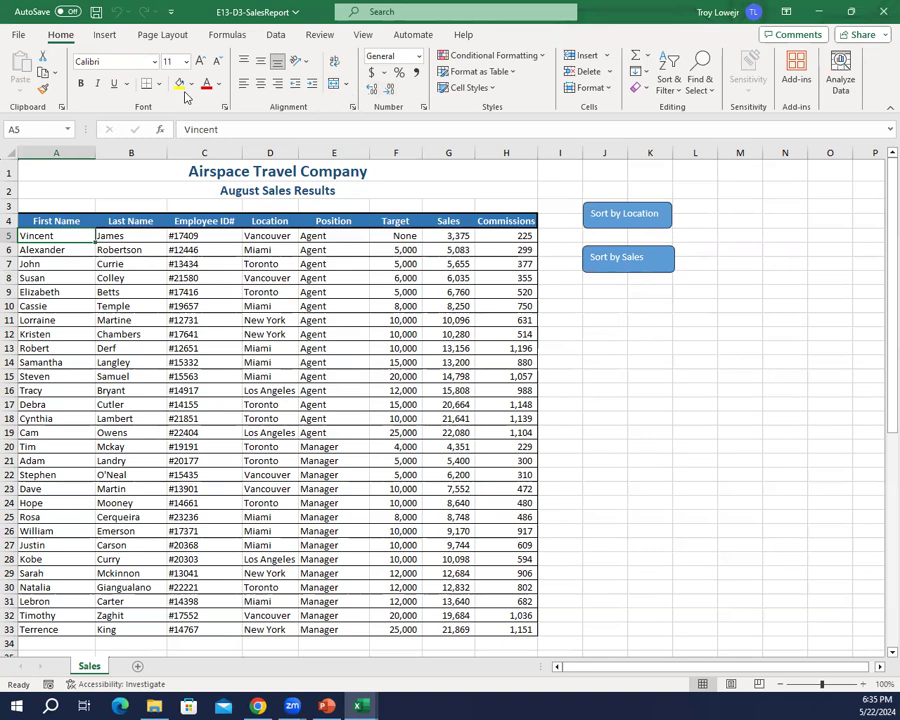
Save the E13-D3-SalesReport workbook and close it
click(96, 12)
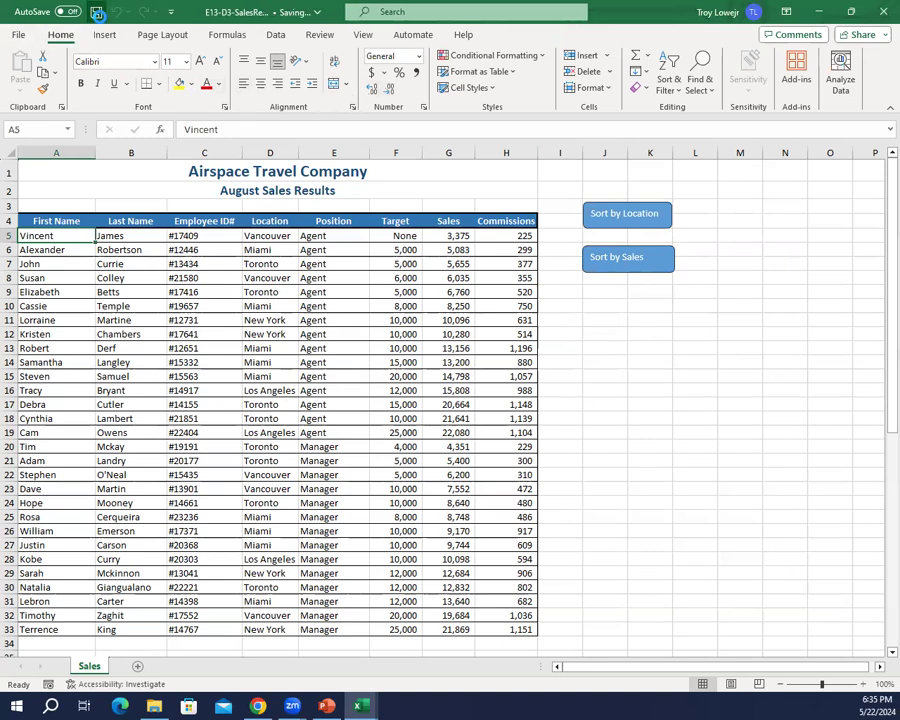
click(882, 10)
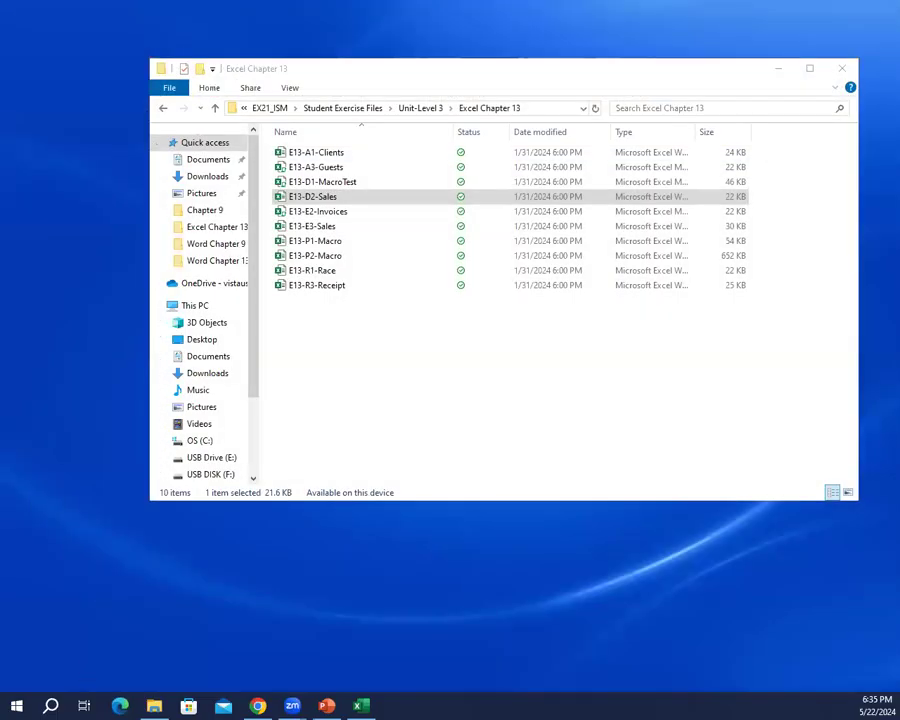